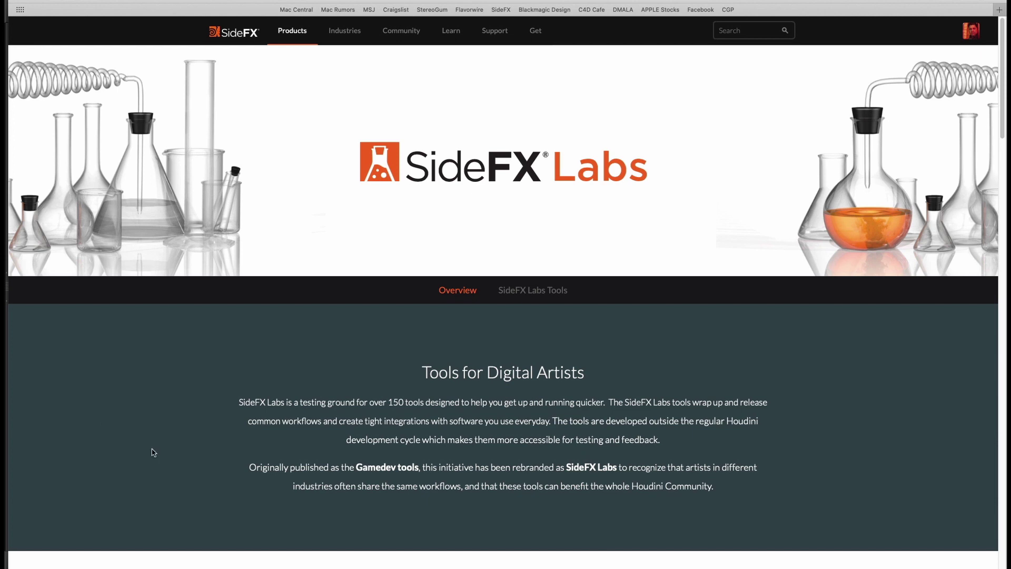
scroll(146, 447, down, 1)
scroll(140, 443, down, 2)
scroll(140, 443, down, 1)
scroll(140, 443, down, 1)
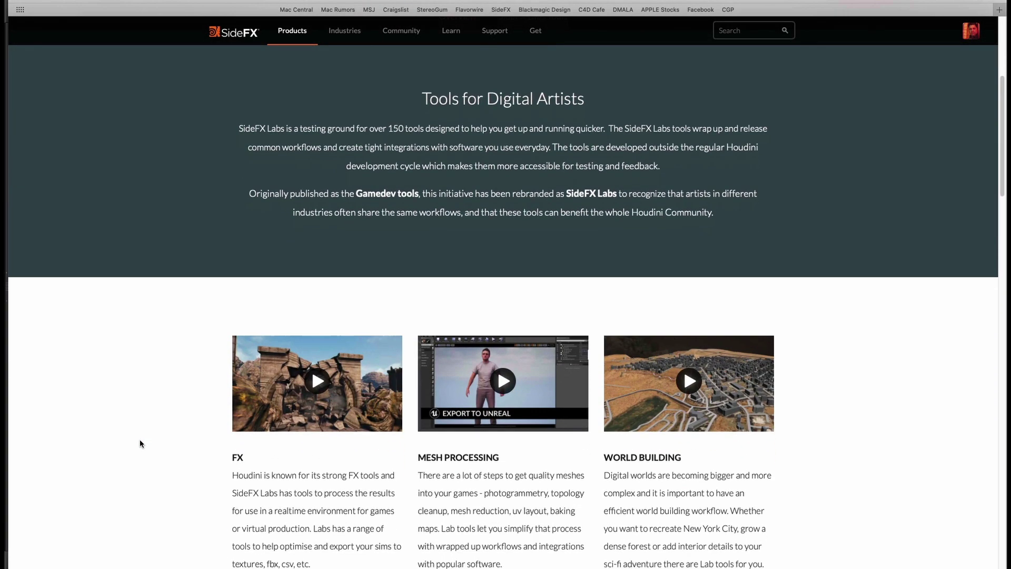
scroll(140, 443, down, 2)
scroll(142, 442, down, 2)
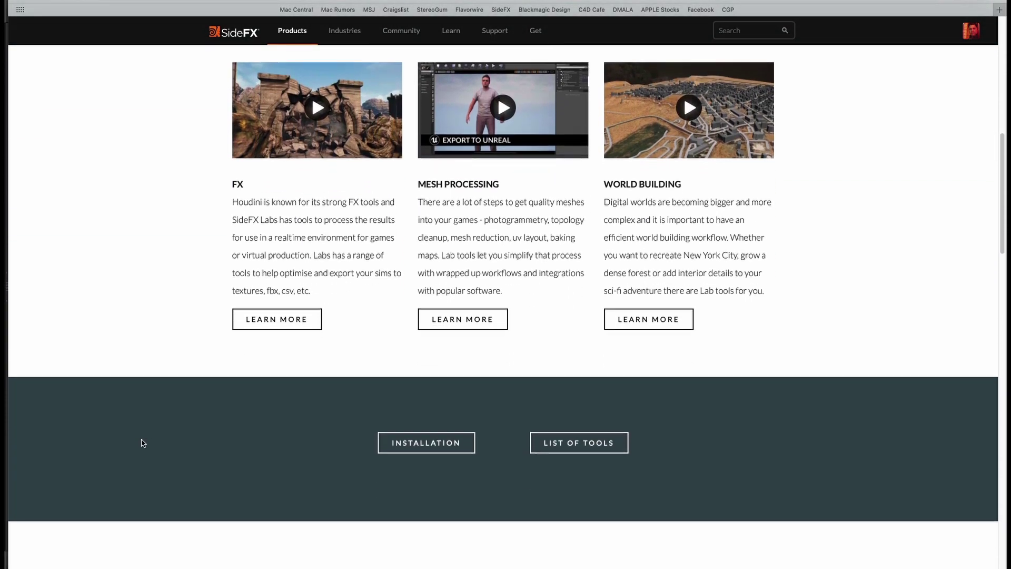
scroll(142, 443, down, 2)
scroll(142, 443, down, 2)
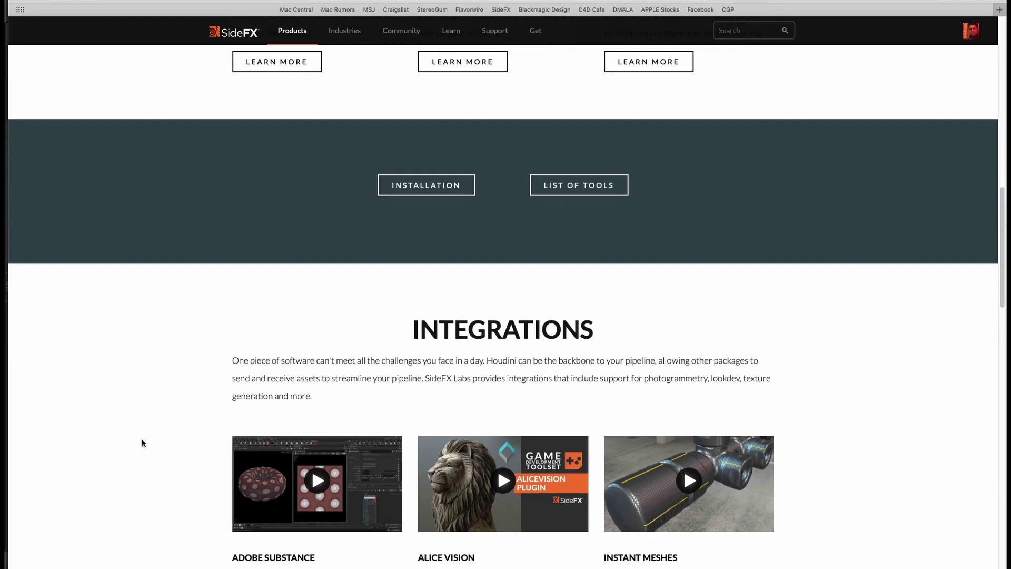
scroll(143, 443, down, 2)
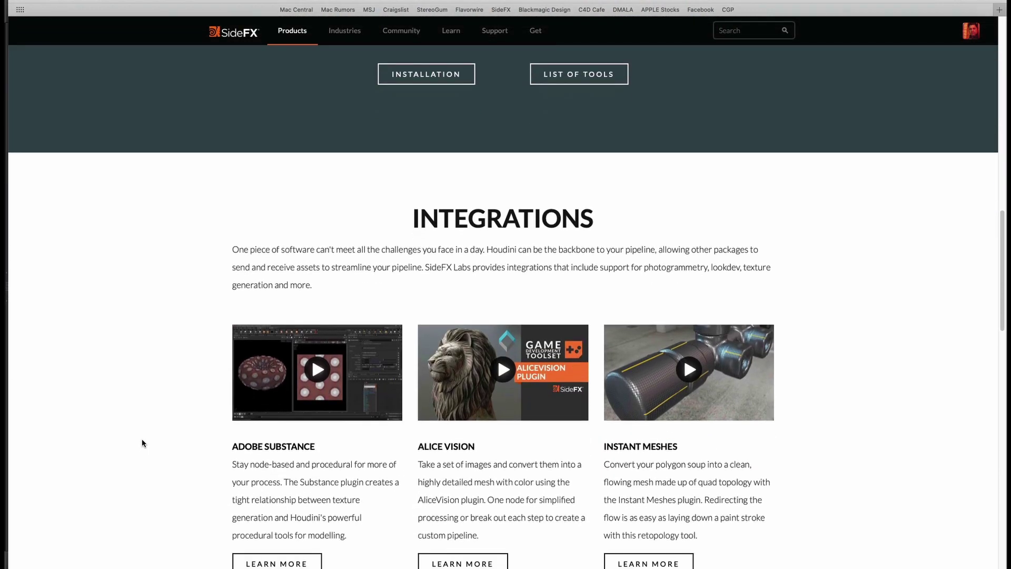
scroll(142, 442, down, 2)
scroll(142, 443, down, 2)
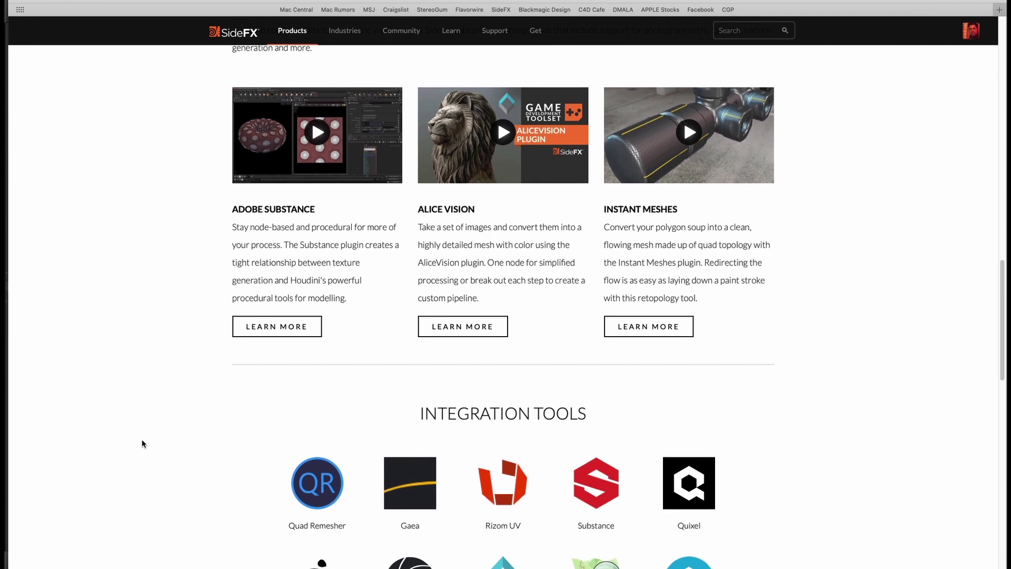
scroll(142, 443, down, 1)
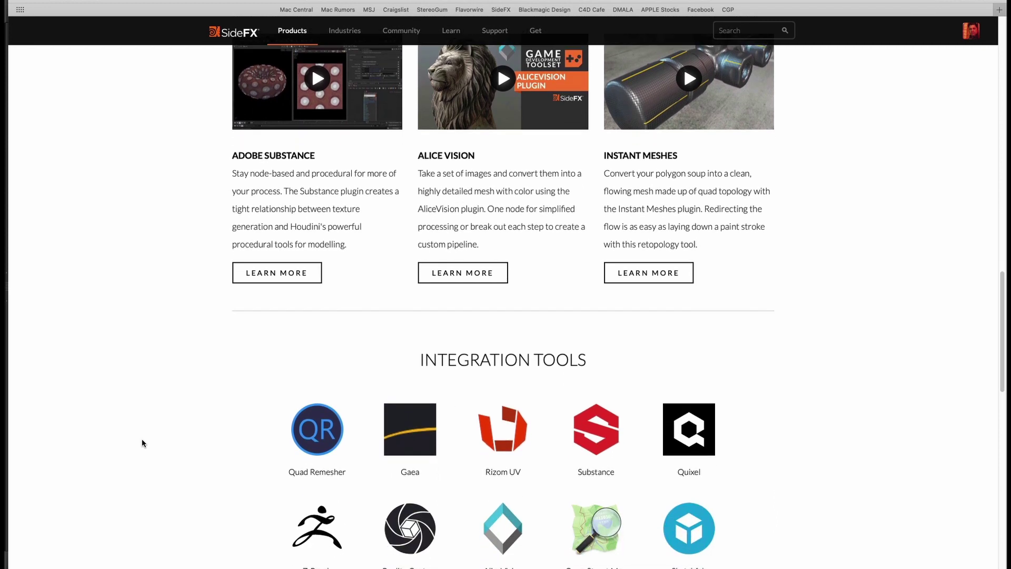
scroll(143, 442, down, 1)
scroll(142, 443, down, 1)
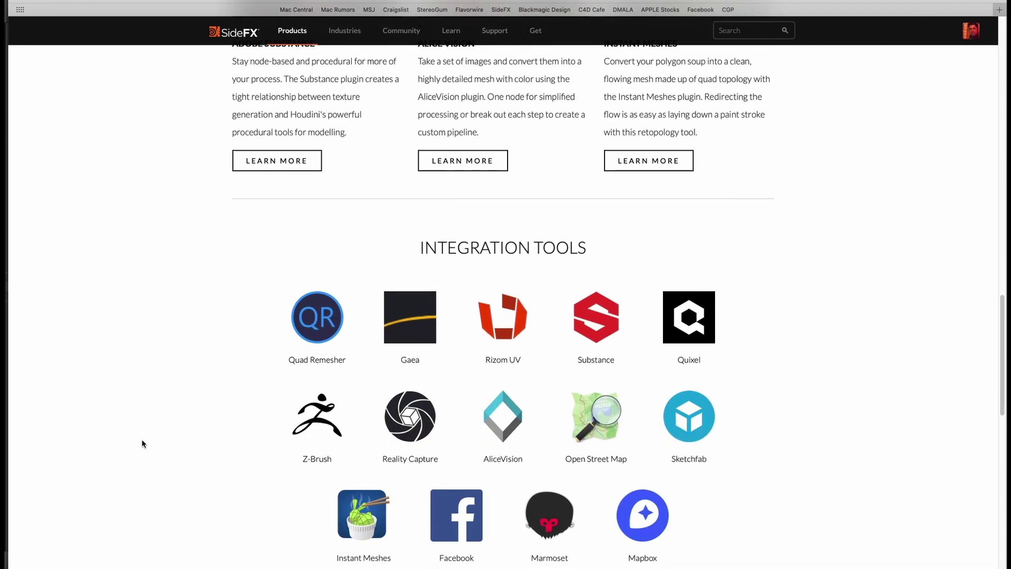
scroll(142, 444, down, 1)
scroll(143, 443, down, 1)
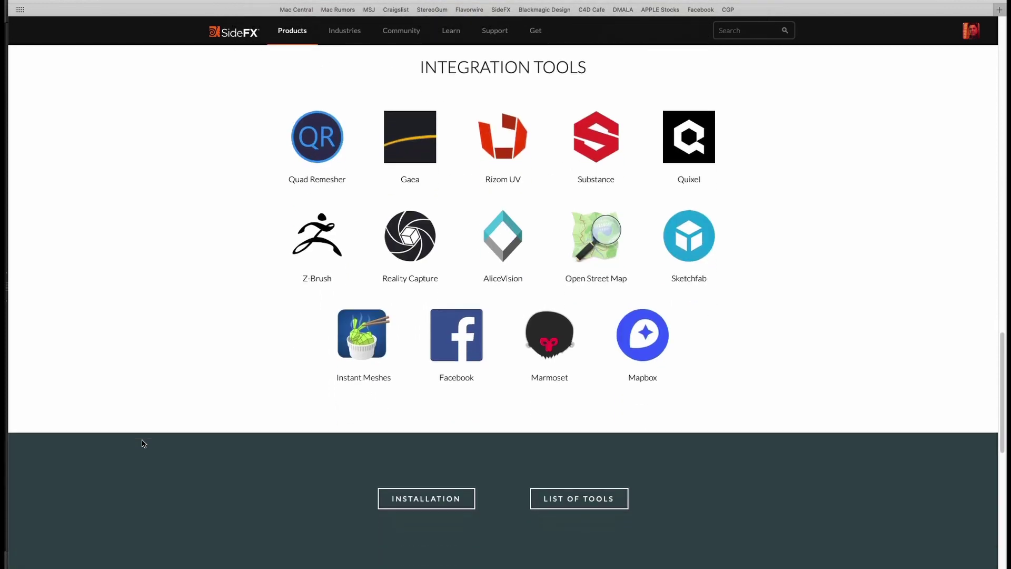
scroll(142, 443, down, 2)
scroll(143, 443, down, 2)
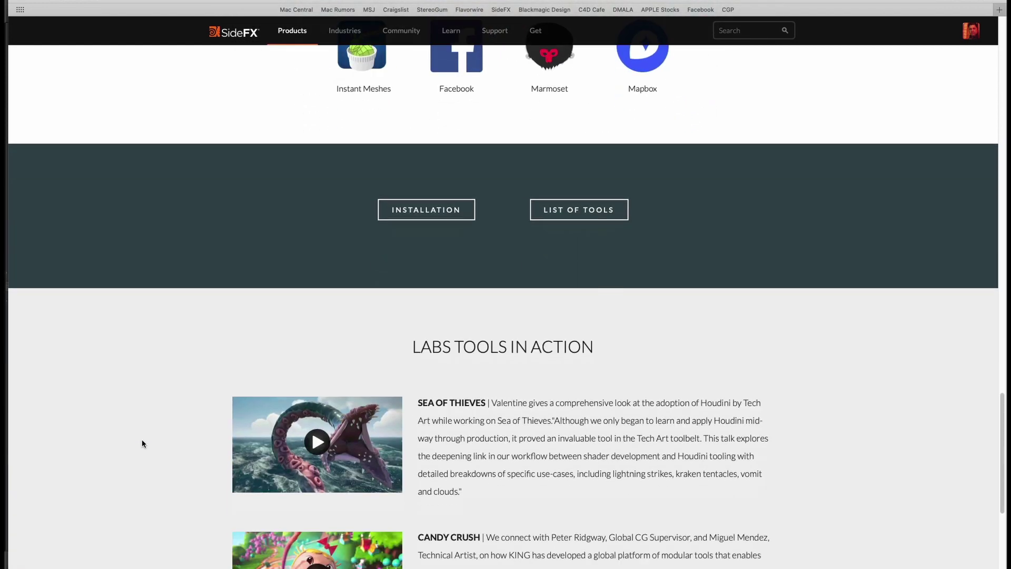
scroll(142, 443, down, 2)
scroll(142, 444, down, 1)
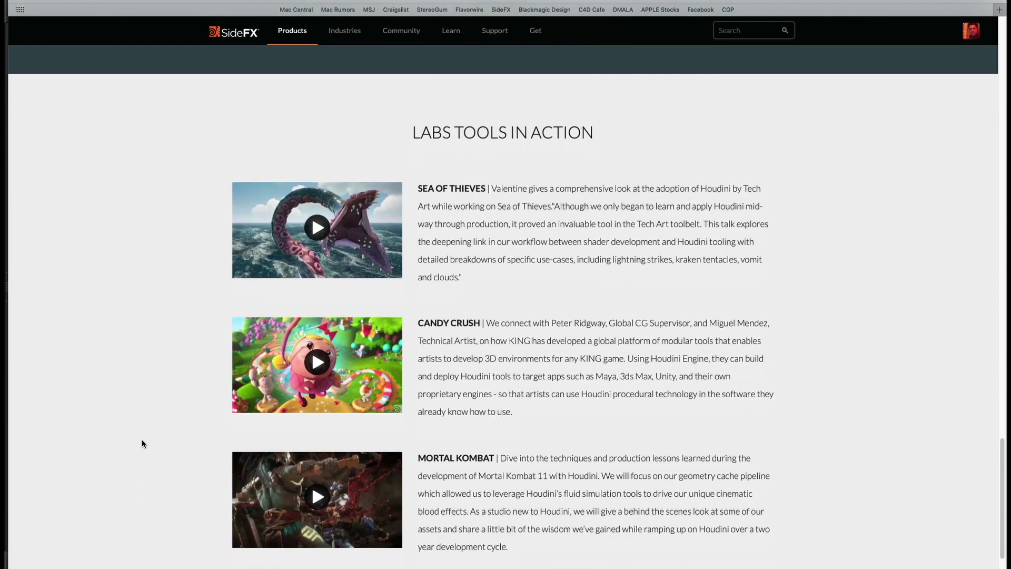
scroll(141, 439, down, 1)
scroll(142, 439, down, 1)
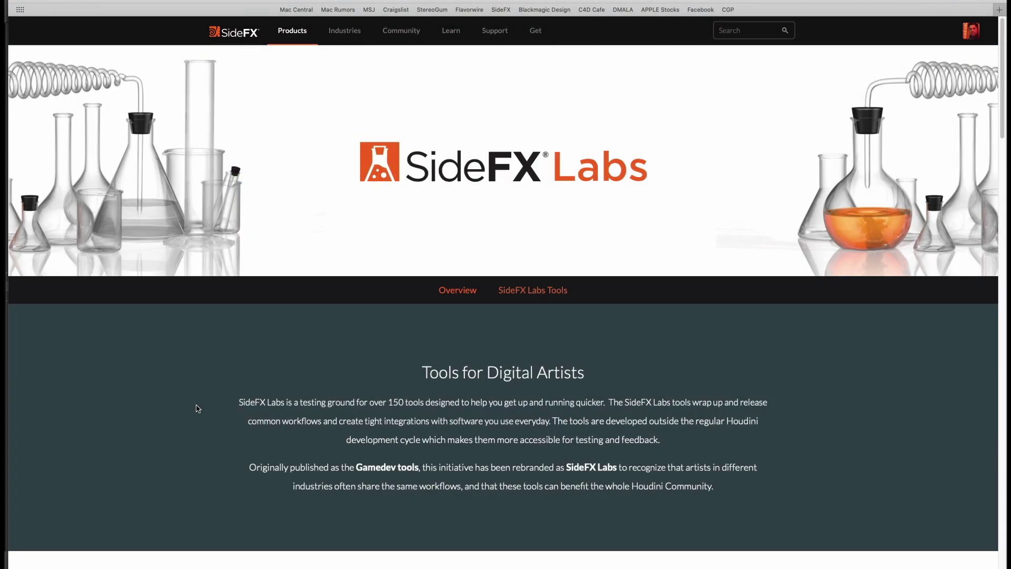
scroll(181, 432, down, 2)
scroll(181, 433, down, 1)
scroll(170, 451, down, 2)
scroll(167, 454, down, 1)
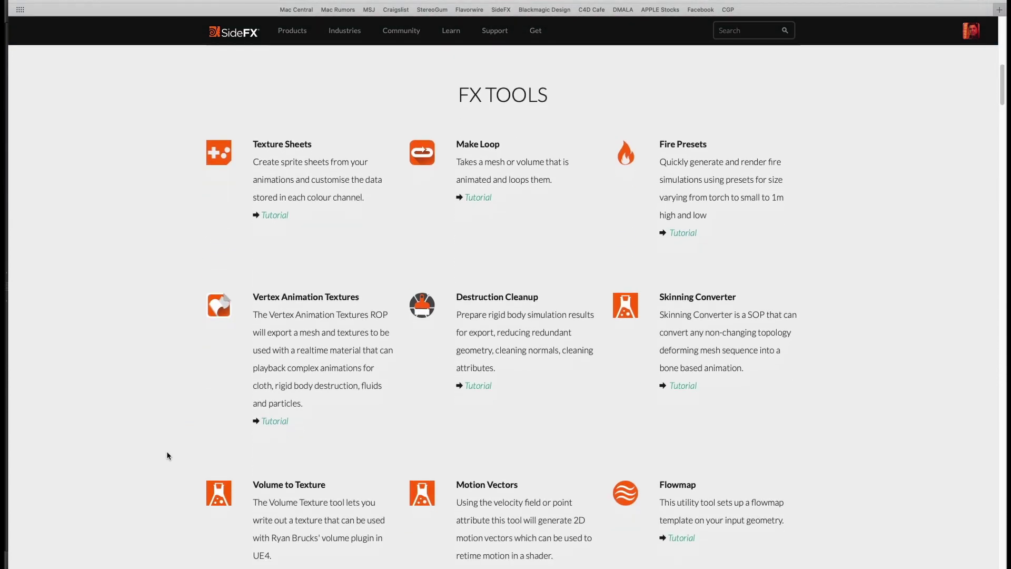
scroll(167, 455, down, 3)
scroll(168, 455, down, 1)
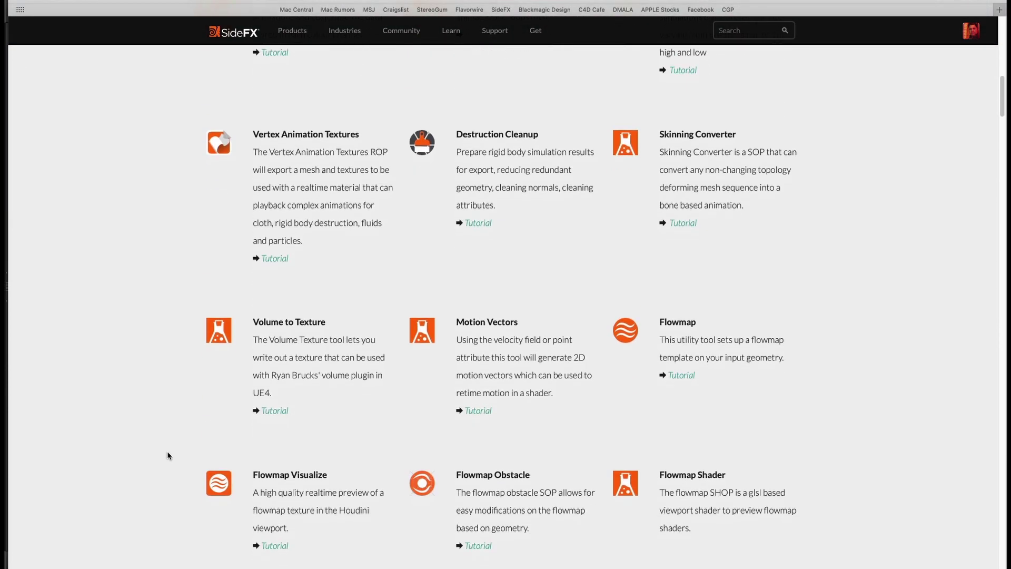
scroll(168, 455, down, 1)
scroll(168, 455, down, 1)
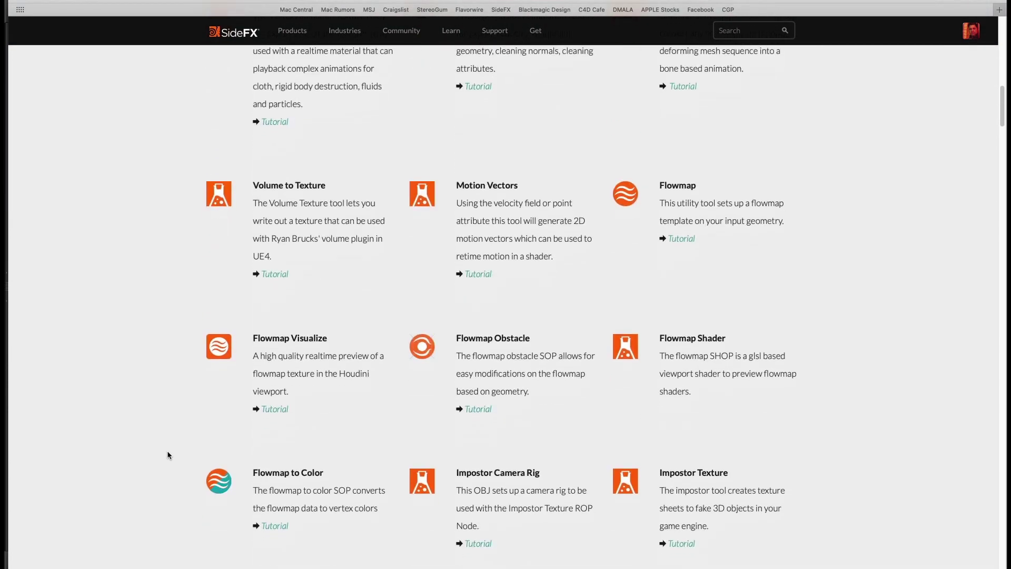
scroll(168, 455, down, 1)
scroll(168, 455, down, 1)
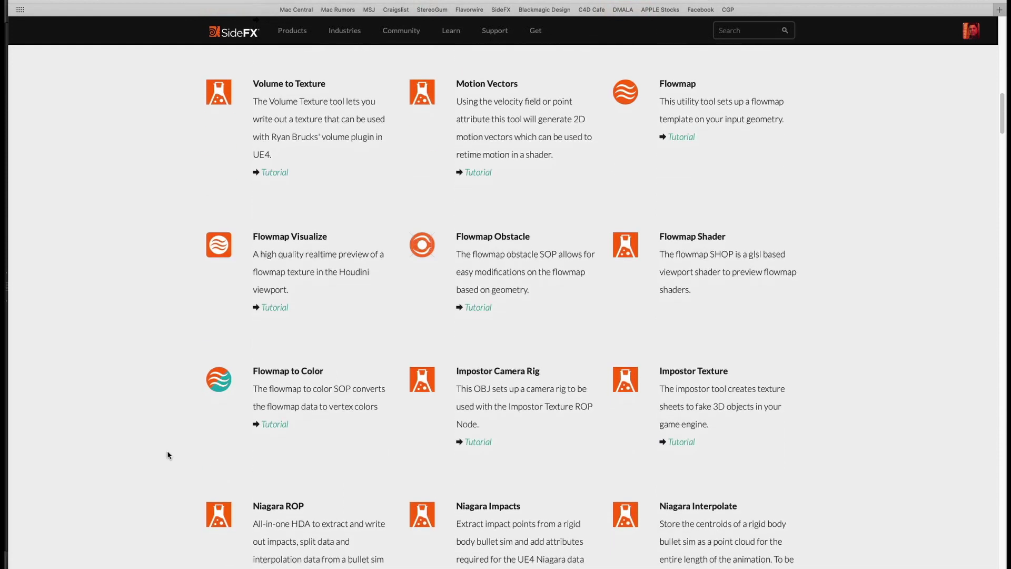
scroll(167, 453, down, 2)
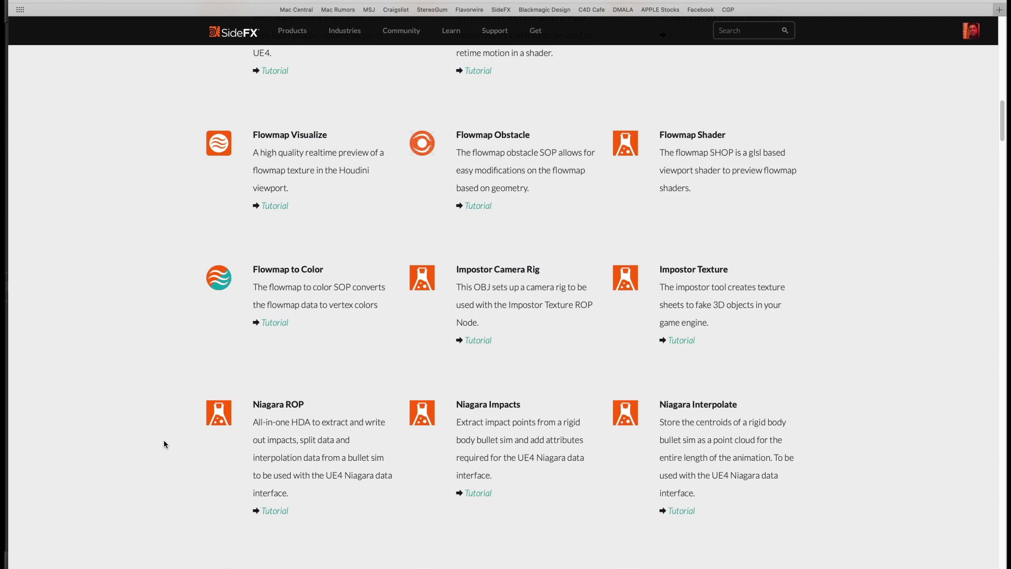
scroll(166, 449, down, 1)
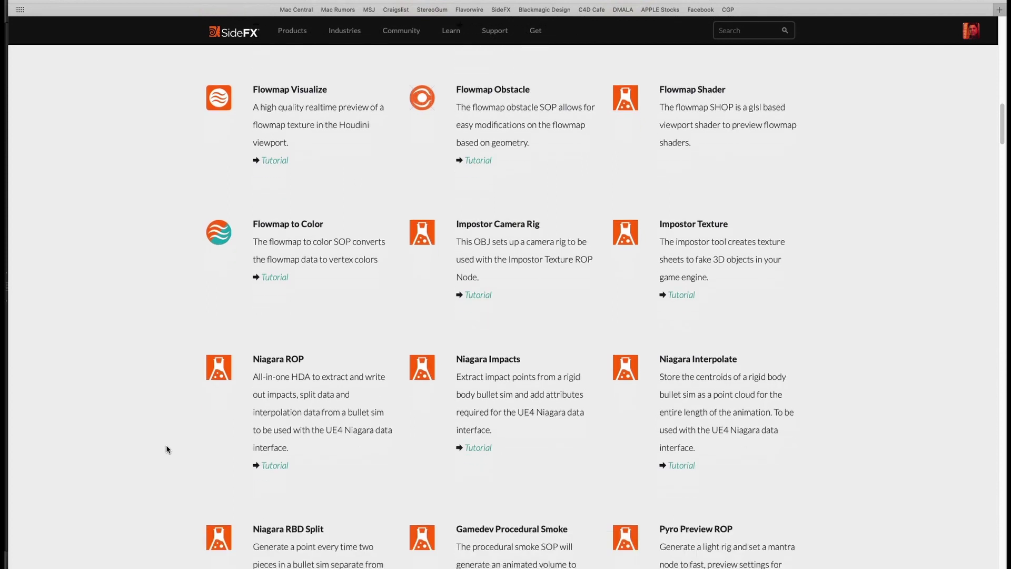
scroll(167, 449, down, 1)
scroll(167, 449, down, 1)
scroll(166, 449, down, 1)
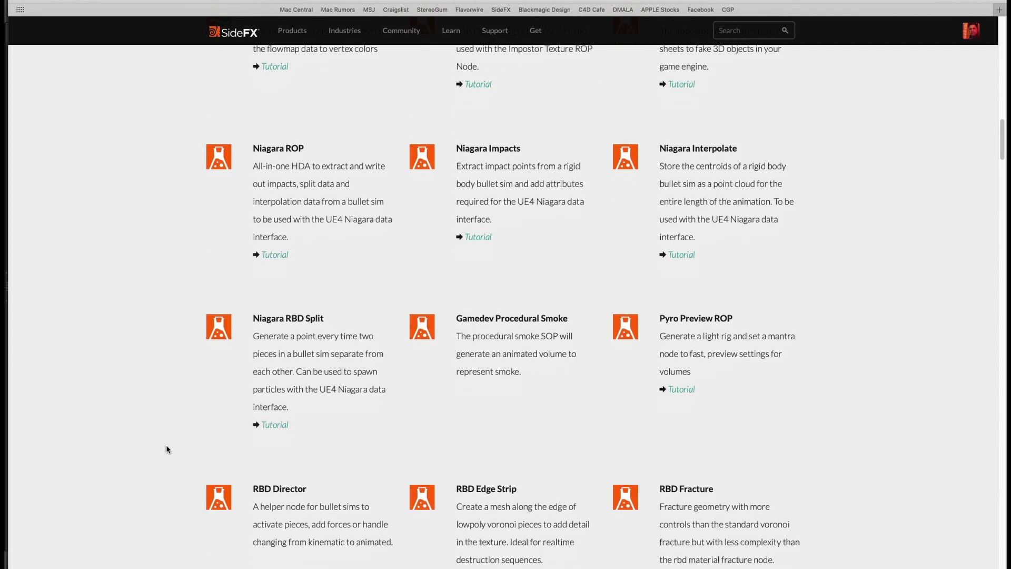
scroll(166, 449, down, 2)
scroll(166, 449, down, 2)
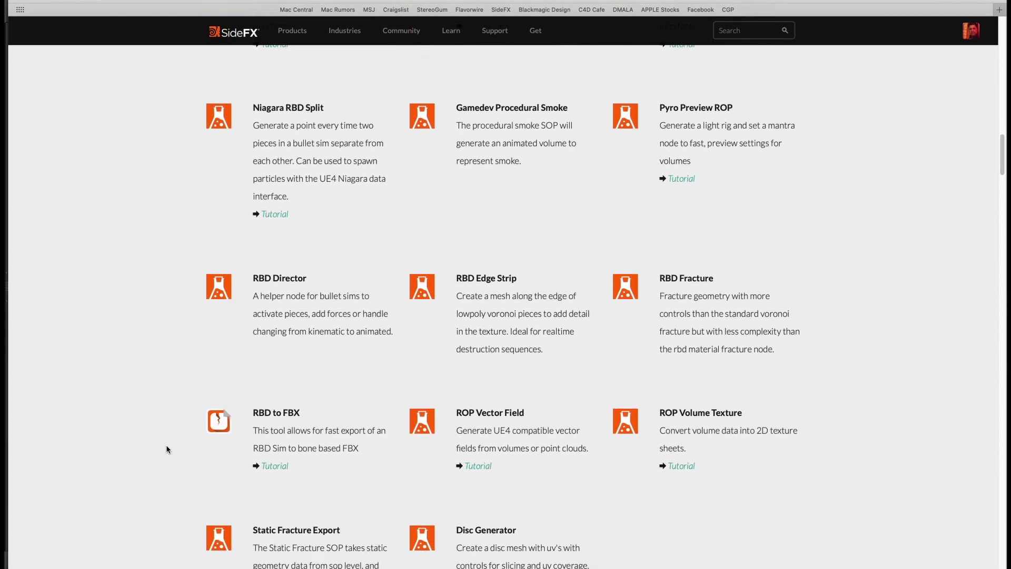
scroll(167, 449, down, 2)
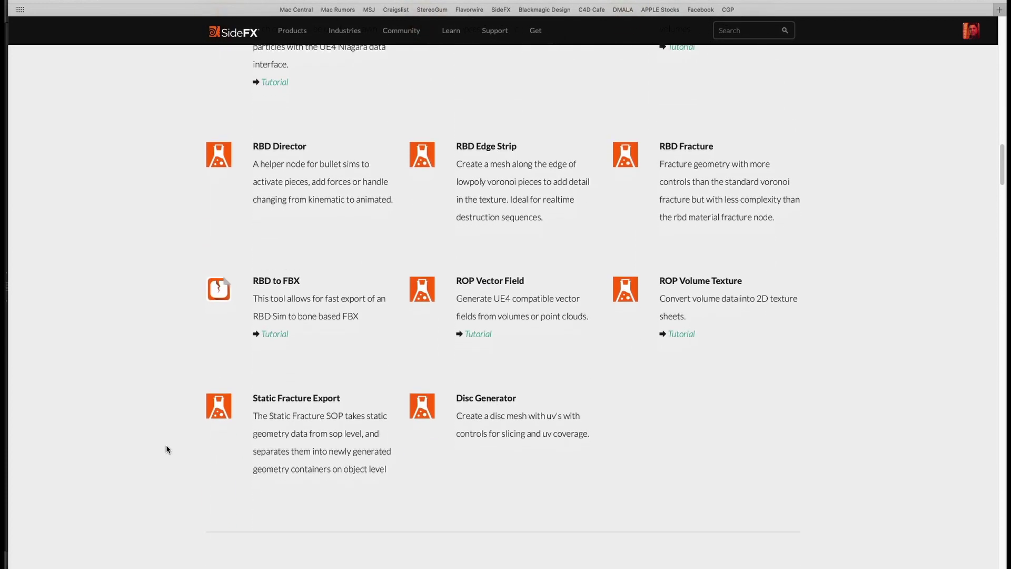
scroll(166, 449, down, 1)
scroll(167, 450, down, 2)
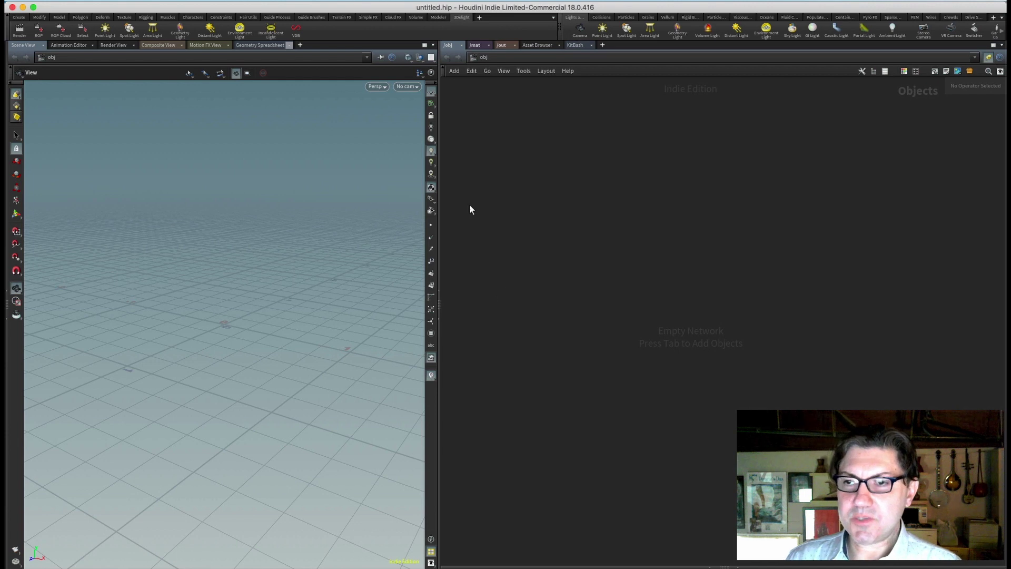
Step: Enable the SideFX Labs shelf from the shelf-set menu's Shelves list
click(478, 17)
mouse_move(498, 54)
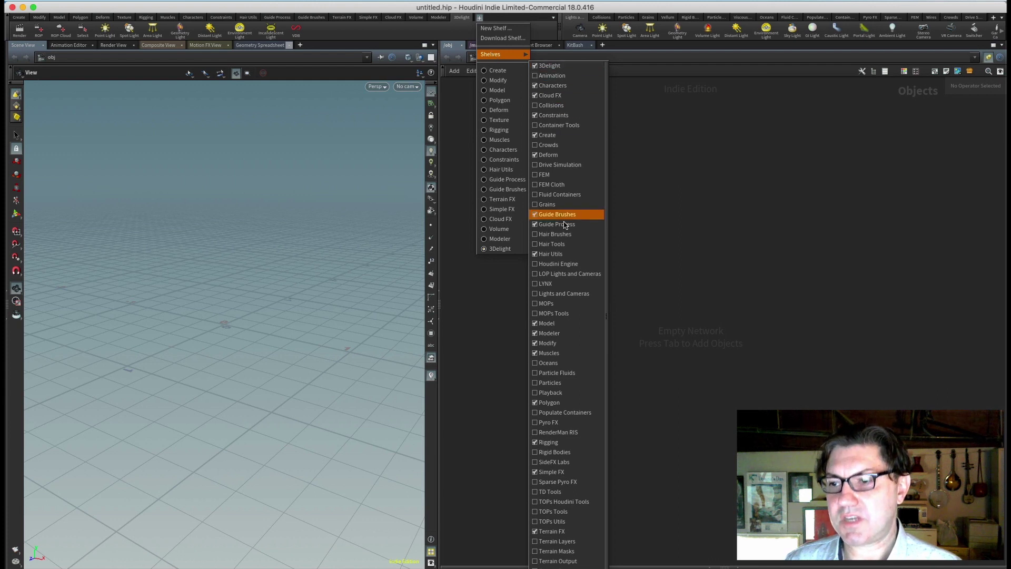
click(565, 462)
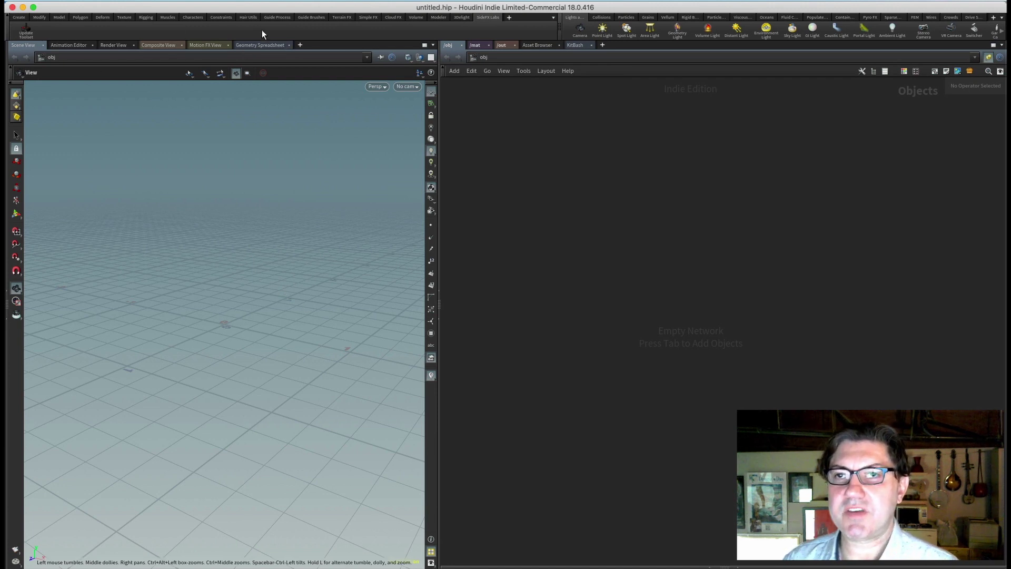
Step: Bring up the Labs Update Toolset panel and browse releases, keeping production builds only
click(26, 32)
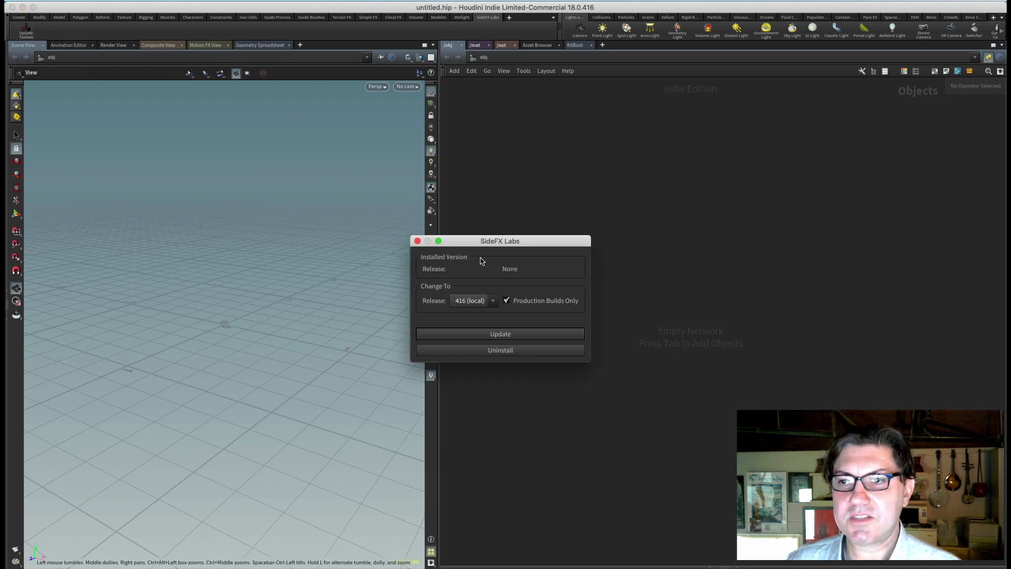
drag(491, 243, 295, 166)
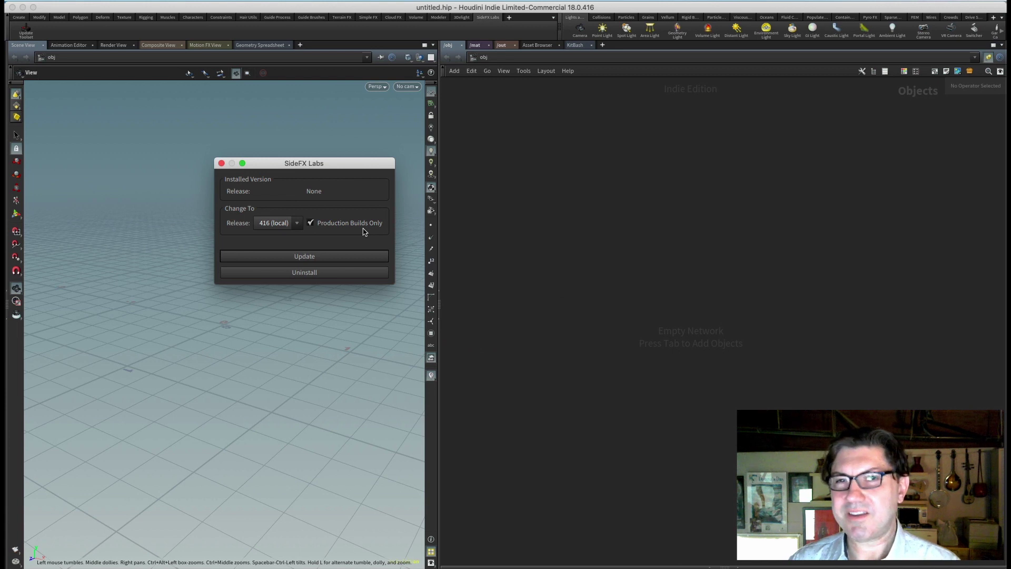
click(310, 223)
click(293, 224)
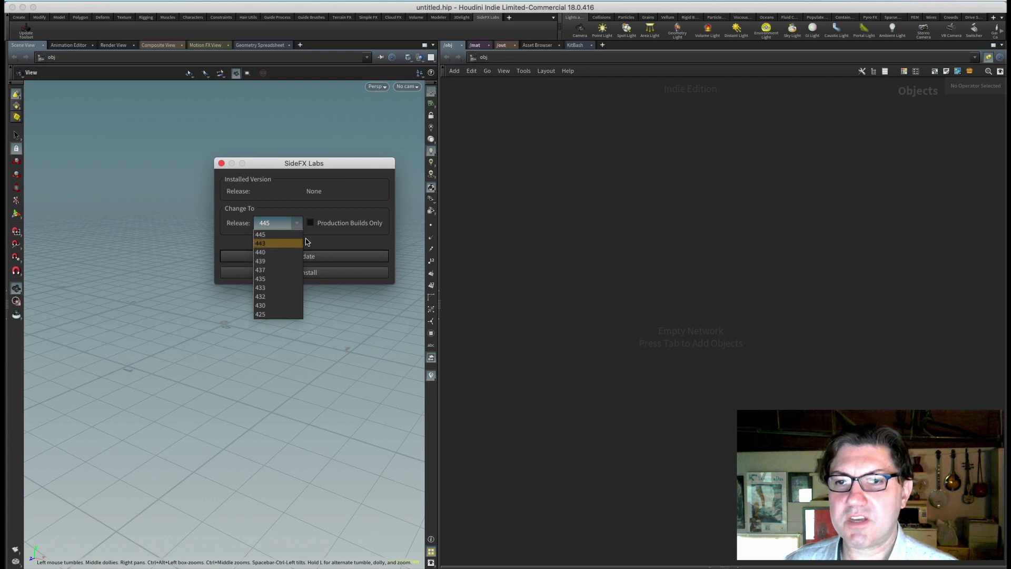
click(328, 236)
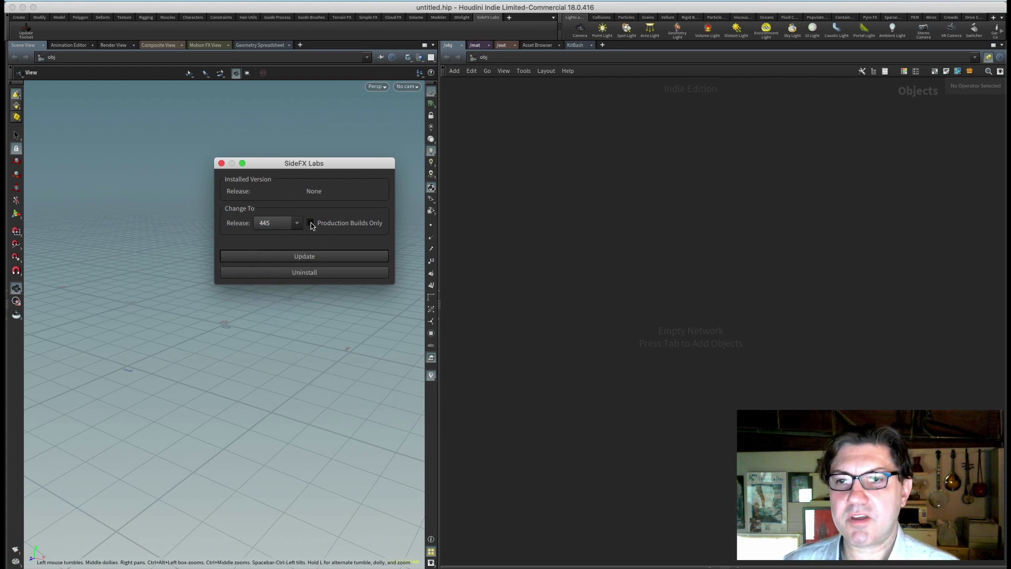
click(310, 223)
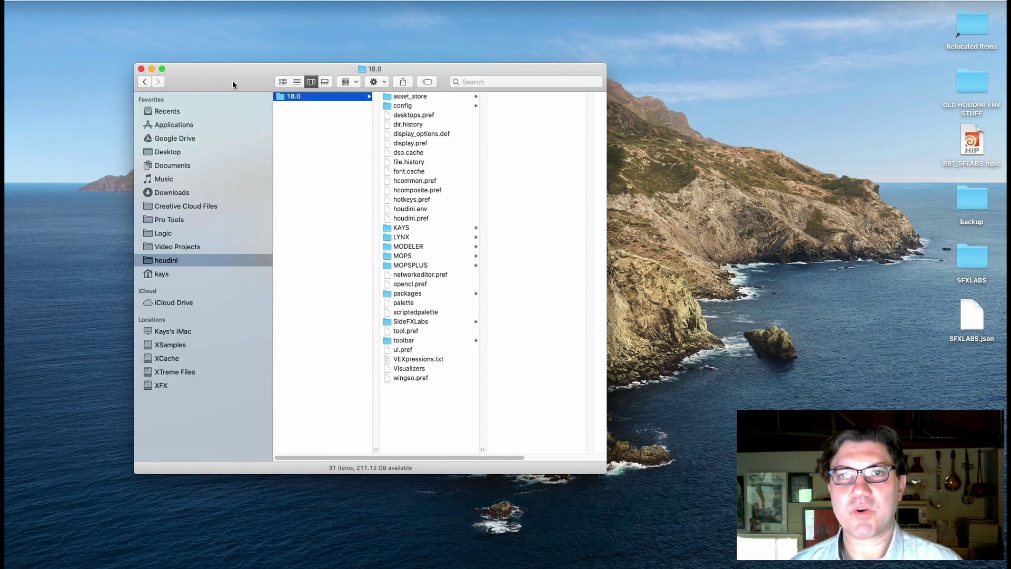
Step: Quick Look the SideFXLabs.json file in the houdini/18.0/packages folder
click(411, 321)
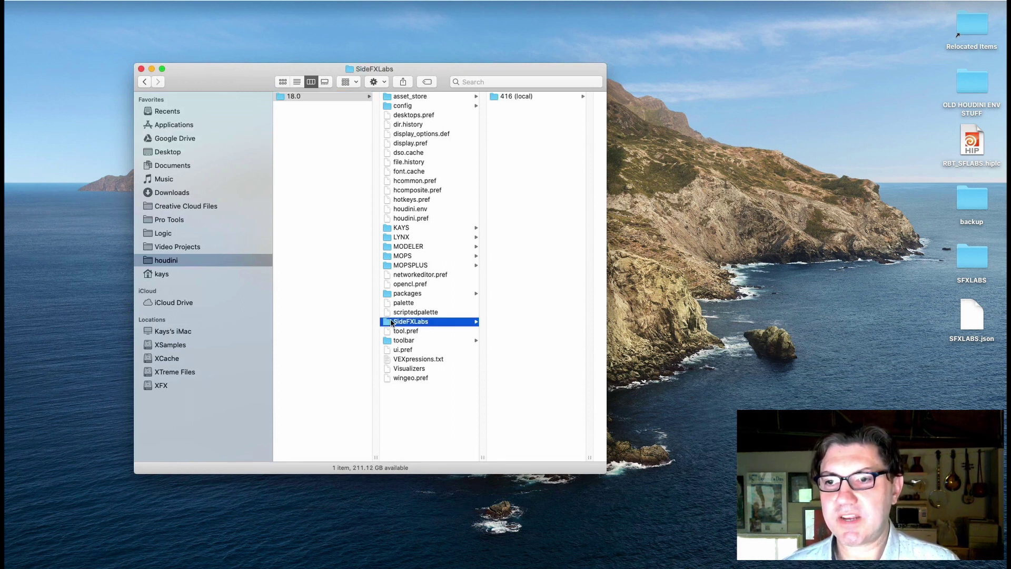
click(431, 293)
click(525, 152)
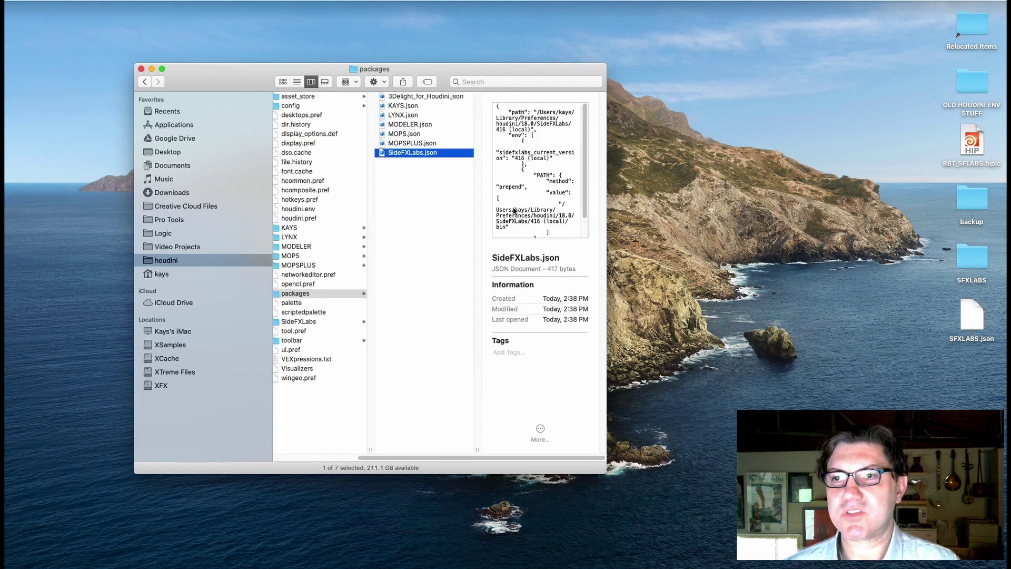
key(space)
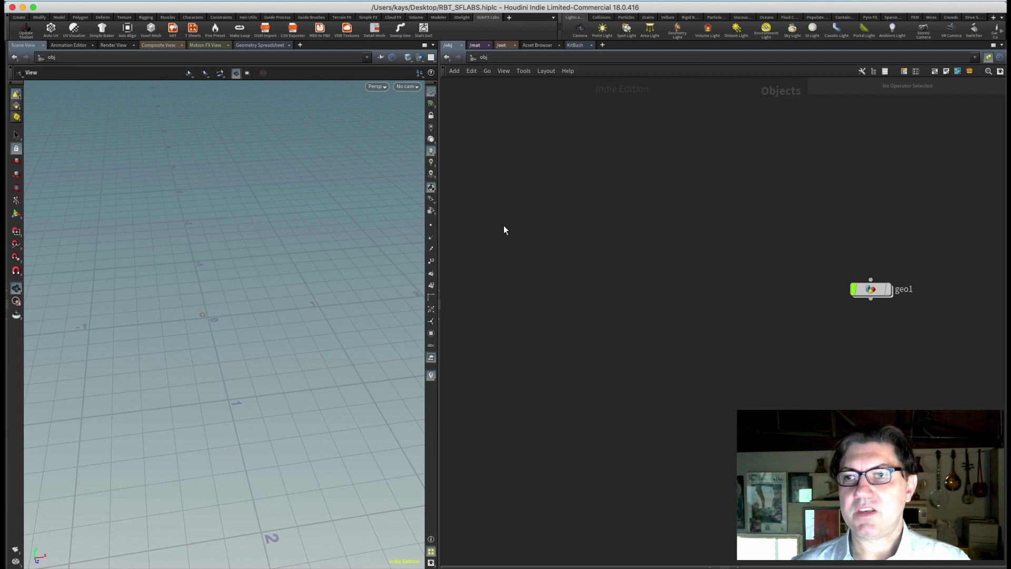
Step: Create a Geometry object, geo2, in /obj and dive inside it
key(Tab)
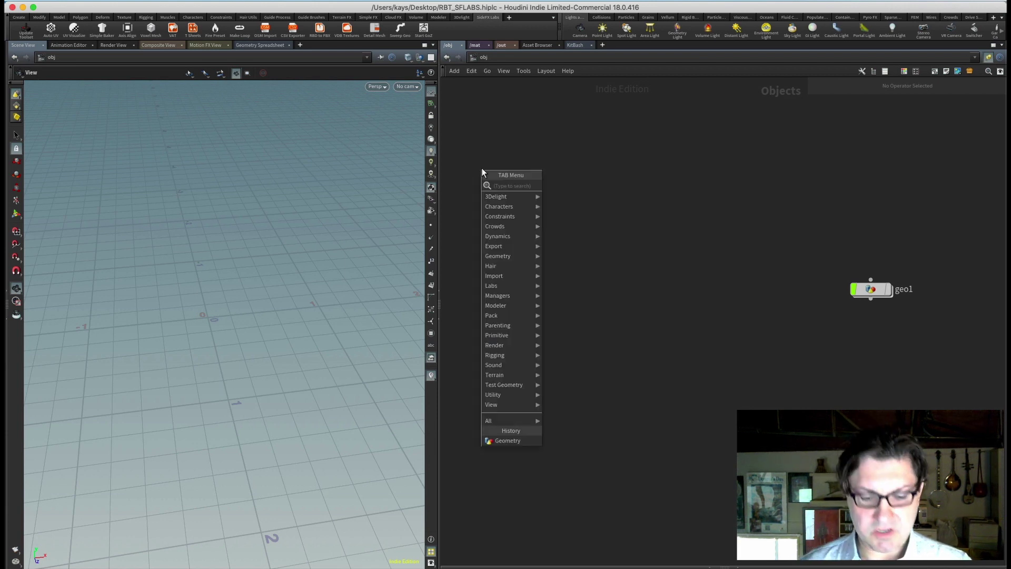
key(Down)
key(Right)
key(Return)
click(479, 172)
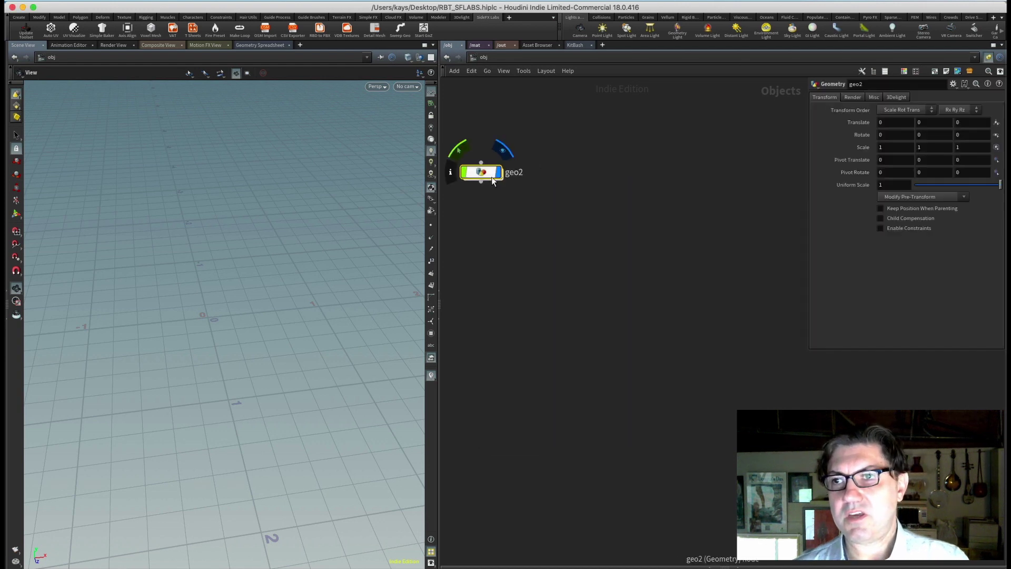
double_click(481, 172)
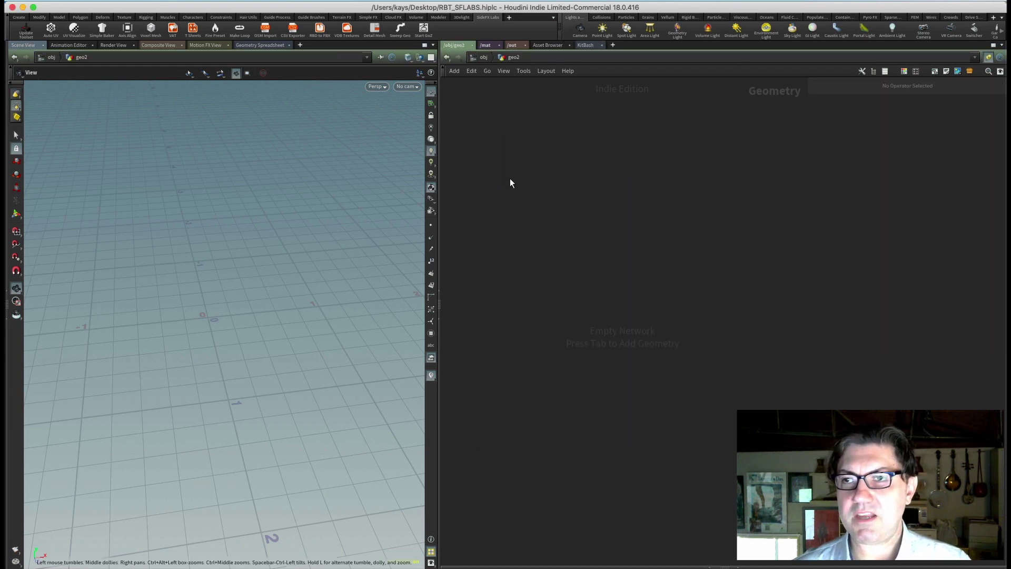
Step: Bring up the Tab node menu to choose Labs > Geo > Labs Spiral
key(Tab)
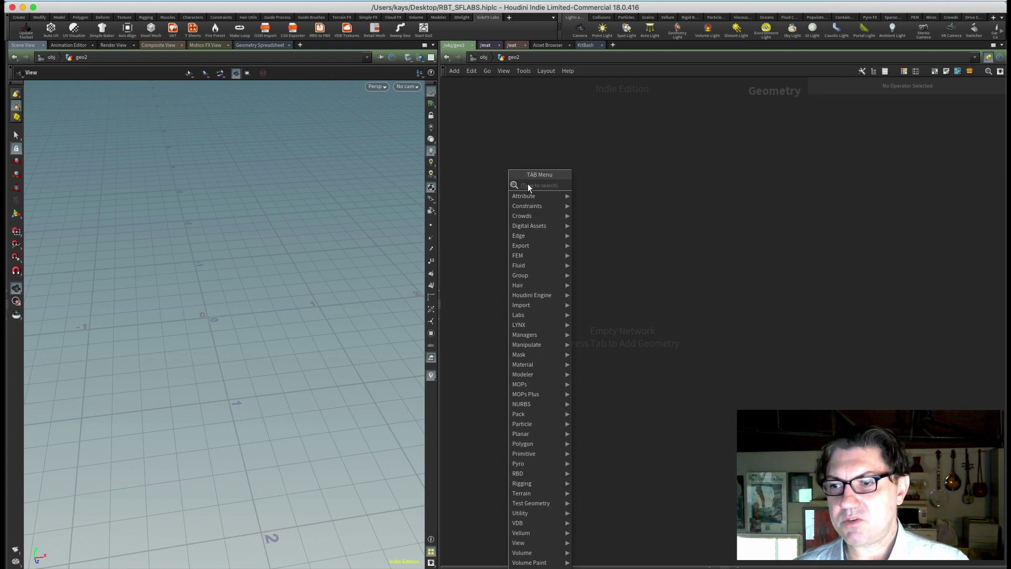
mouse_move(518, 314)
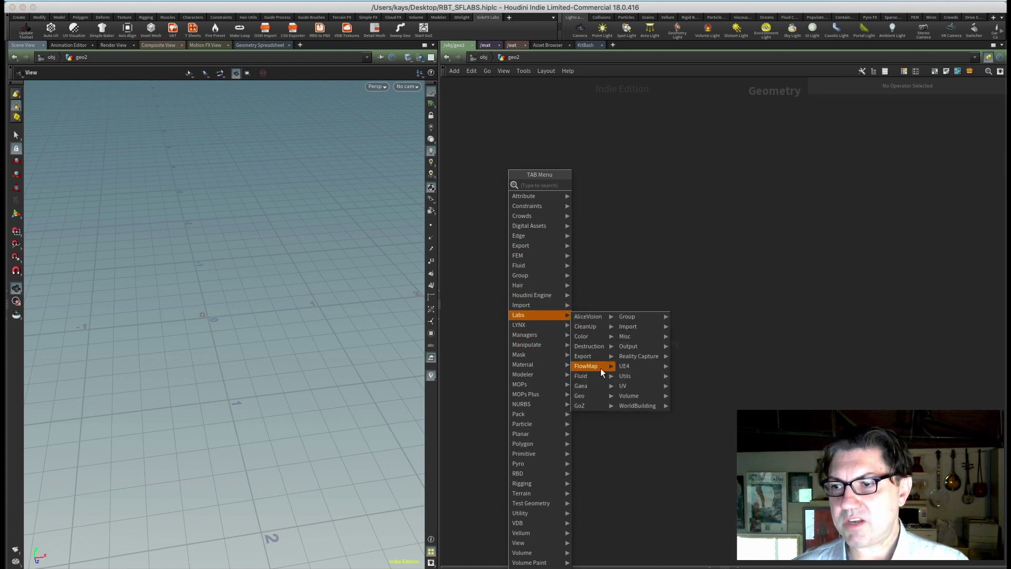
mouse_move(588, 395)
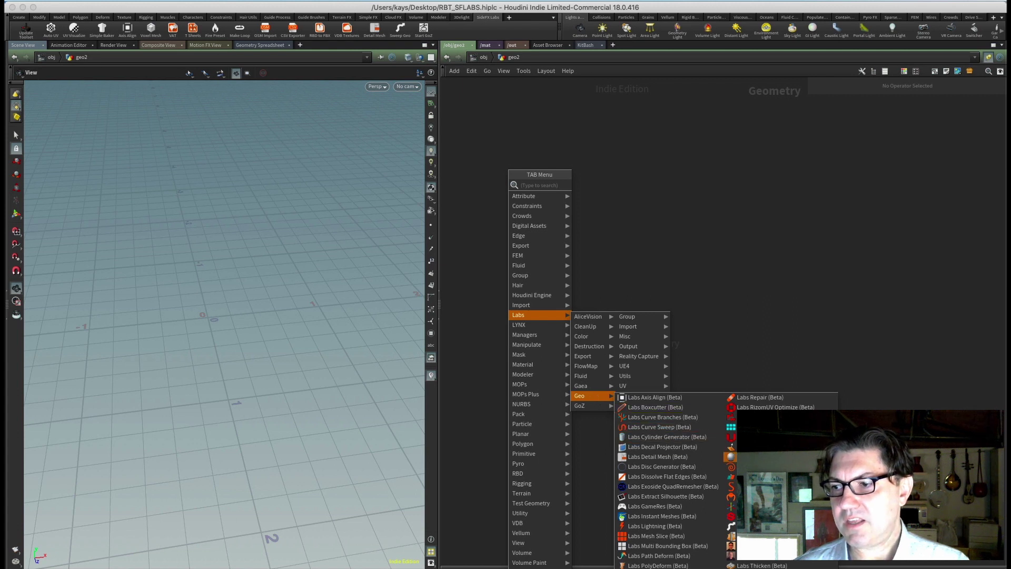
Step: Place the Labs Spiral node spiral1 and set its radius to 1
click(766, 466)
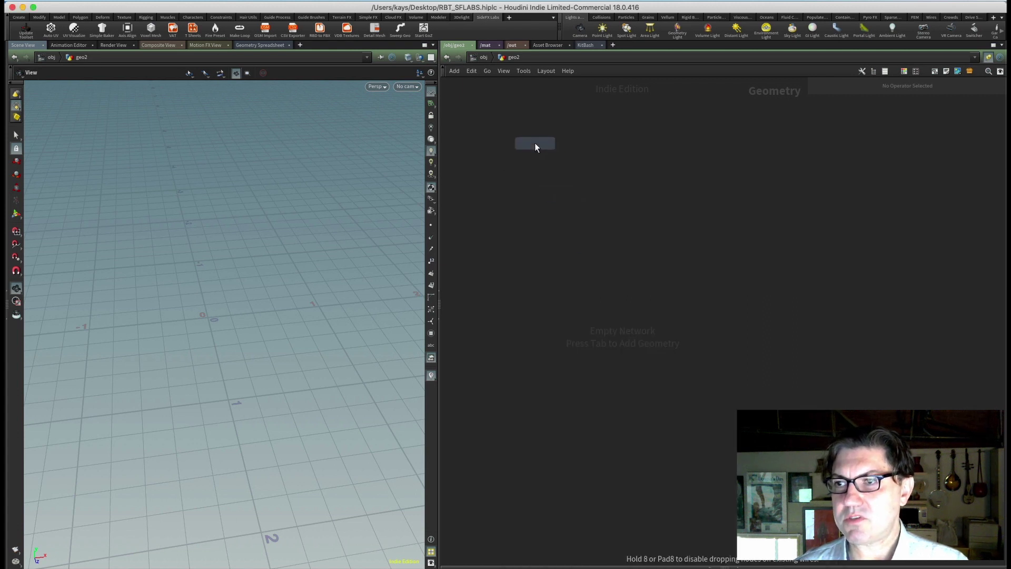
click(535, 143)
mouse_move(208, 321)
alt+mouse_down()
mouse_move(216, 372)
mouse_move(205, 323)
mouse_move(219, 289)
mouse_move(220, 310)
mouse_move(221, 276)
alt+mouse_up()
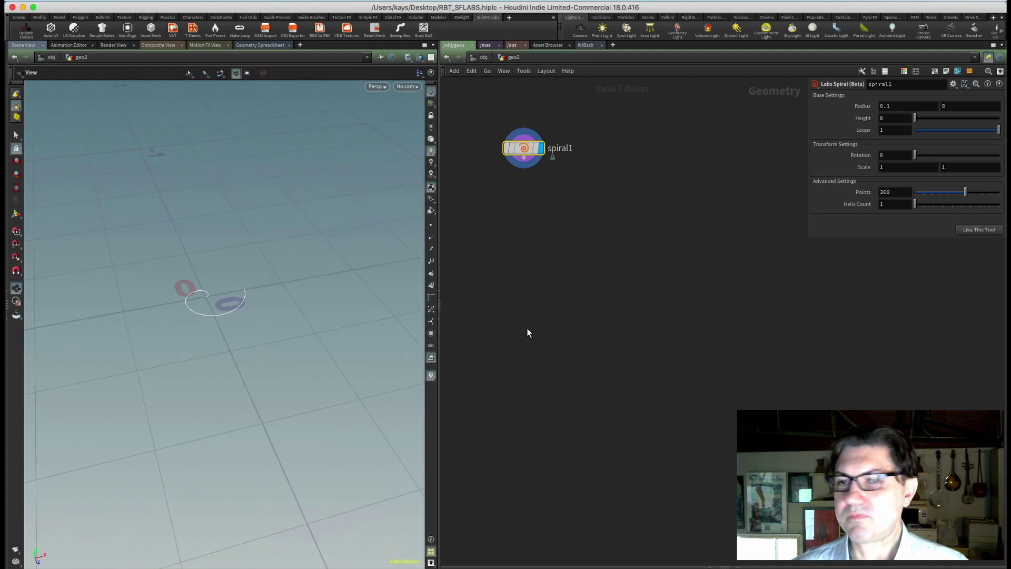
mouse_move(214, 316)
alt+mouse_down()
mouse_move(221, 268)
mouse_move(232, 323)
mouse_move(210, 320)
alt+mouse_up()
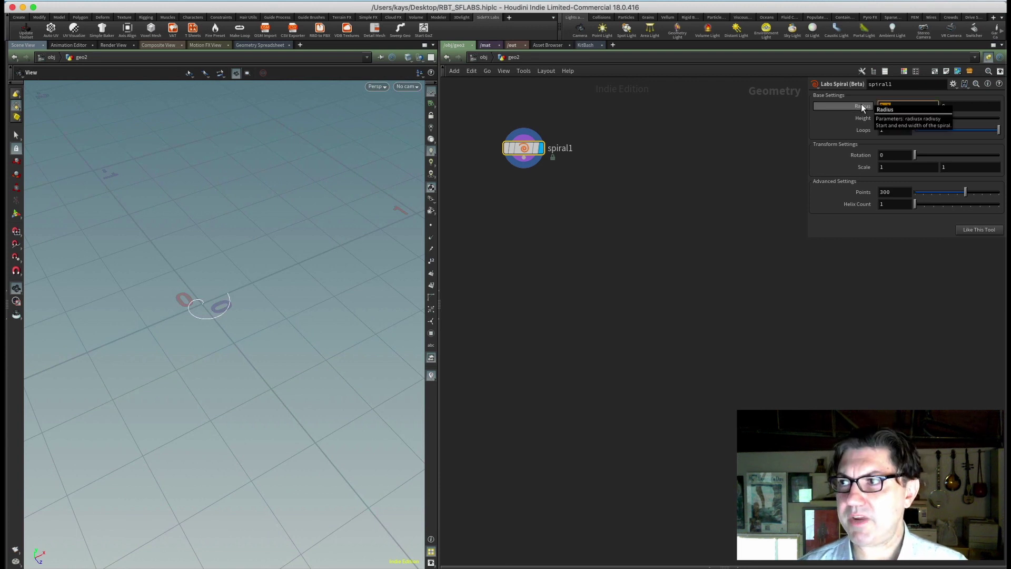
drag(861, 103, 861, 103)
mouse_move(394, 369)
alt+mouse_down()
mouse_move(292, 347)
mouse_move(311, 334)
mouse_move(300, 322)
alt+mouse_up()
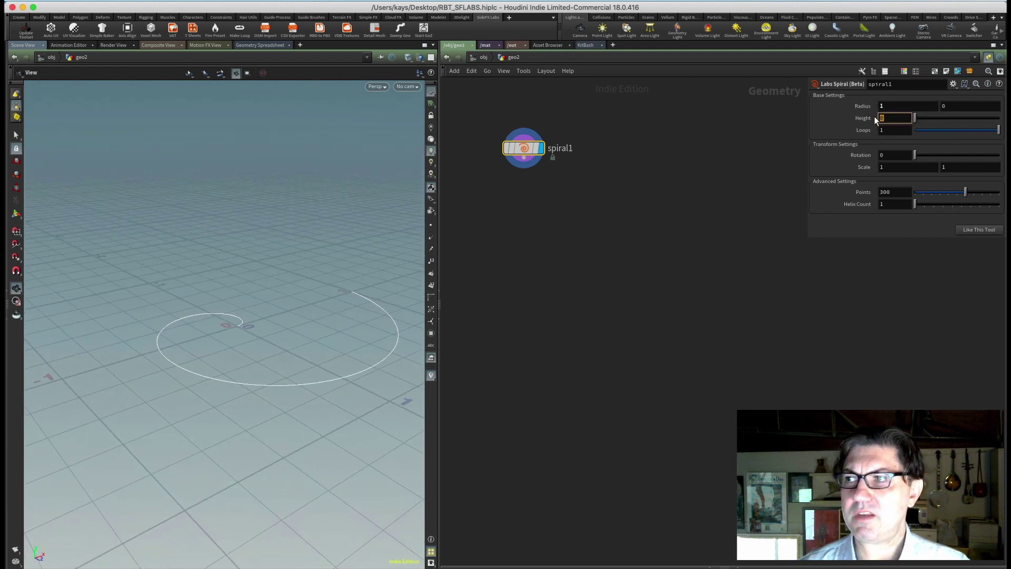
text(1)
Step: Set spiral height 1, 10 loops and end radius 1 for a straight coil
key(Return)
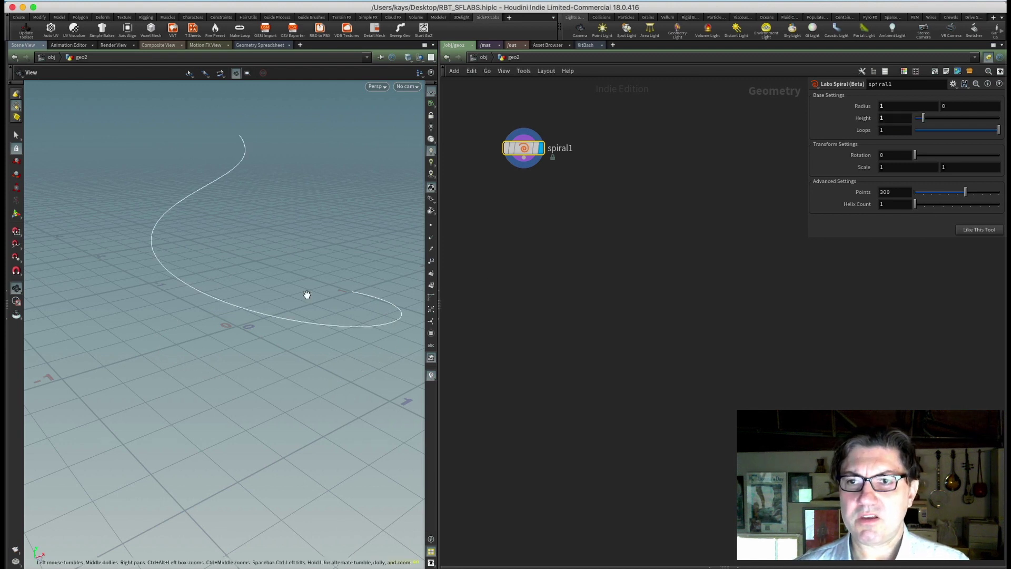
mouse_move(309, 294)
mouse_down()
mouse_move(327, 287)
mouse_move(304, 295)
mouse_move(271, 337)
mouse_move(298, 302)
mouse_move(244, 307)
mouse_move(280, 295)
mouse_up()
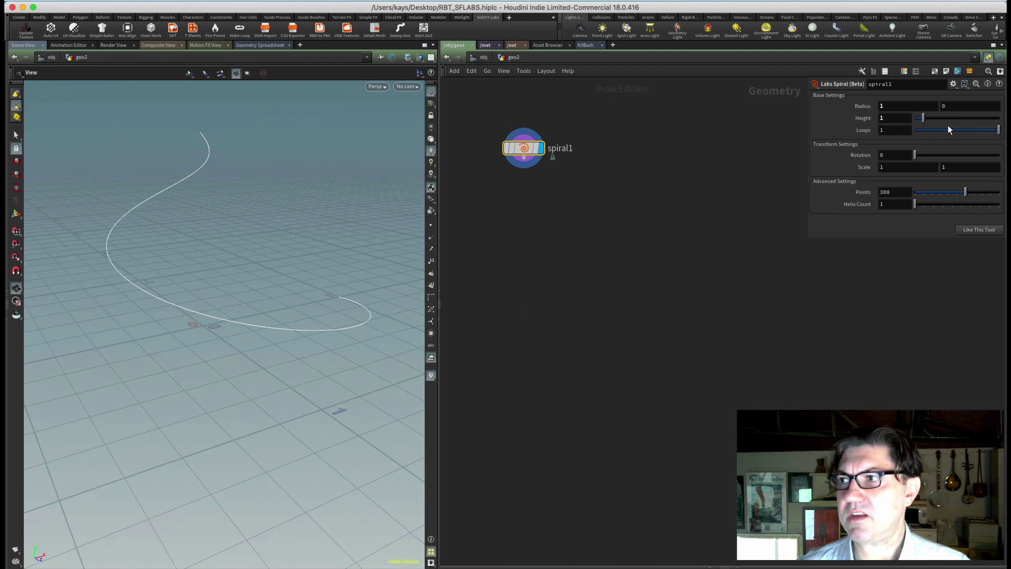
click(884, 130)
text(10)
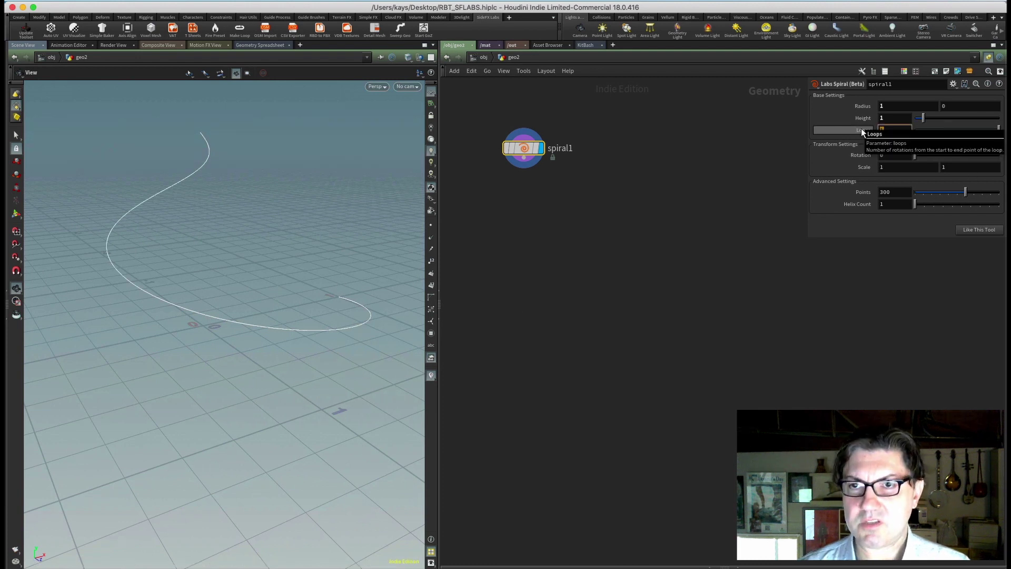
key(Return)
mouse_move(226, 317)
mouse_down()
mouse_move(243, 287)
mouse_move(257, 316)
mouse_move(256, 307)
mouse_move(227, 311)
mouse_move(250, 298)
mouse_up()
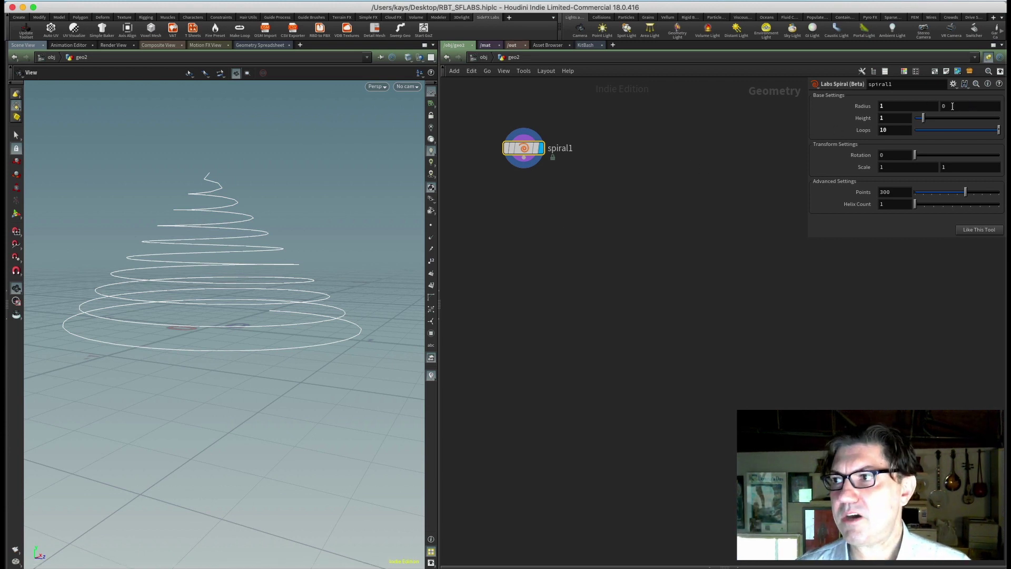
text(1)
key(Return)
mouse_move(242, 281)
mouse_down()
mouse_move(239, 328)
mouse_move(258, 289)
mouse_move(242, 319)
mouse_move(262, 332)
mouse_move(249, 330)
mouse_move(245, 305)
mouse_move(232, 316)
mouse_move(242, 300)
mouse_move(227, 302)
mouse_up()
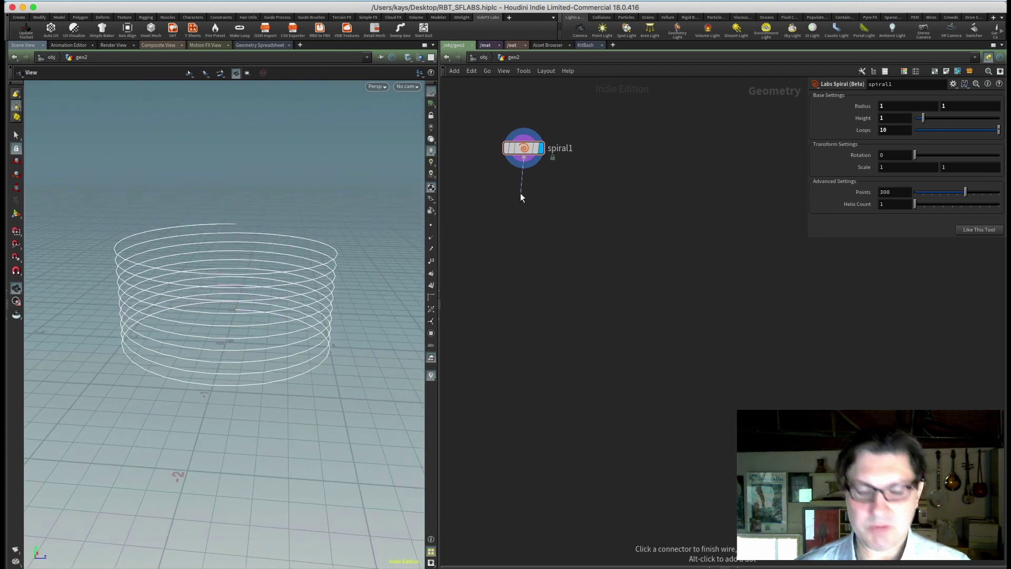
Step: Add a Sweep node, sweep1, wired below spiral1
key(Tab)
text(swe)
key(Return)
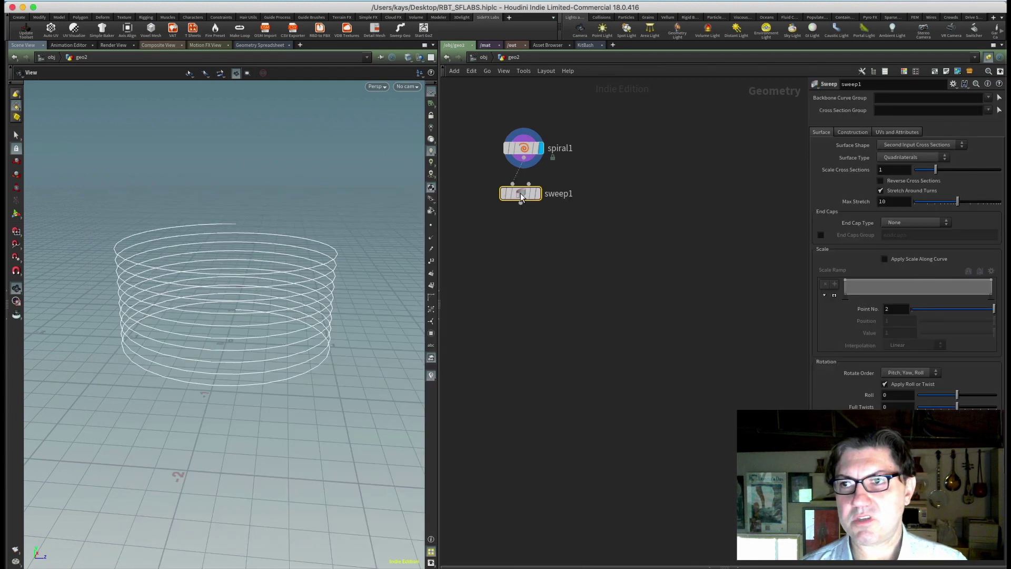
click(520, 193)
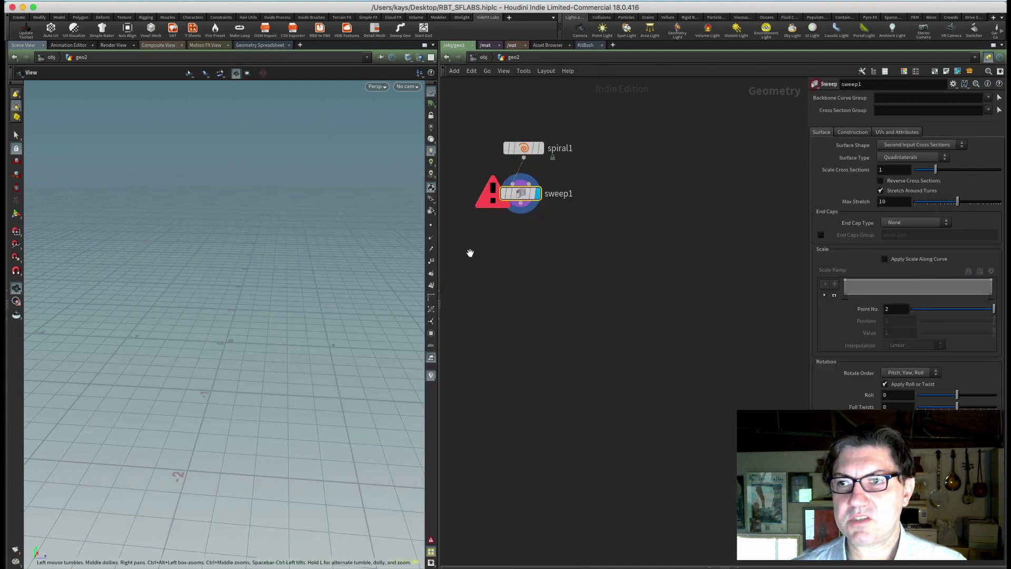
drag(521, 198, 537, 207)
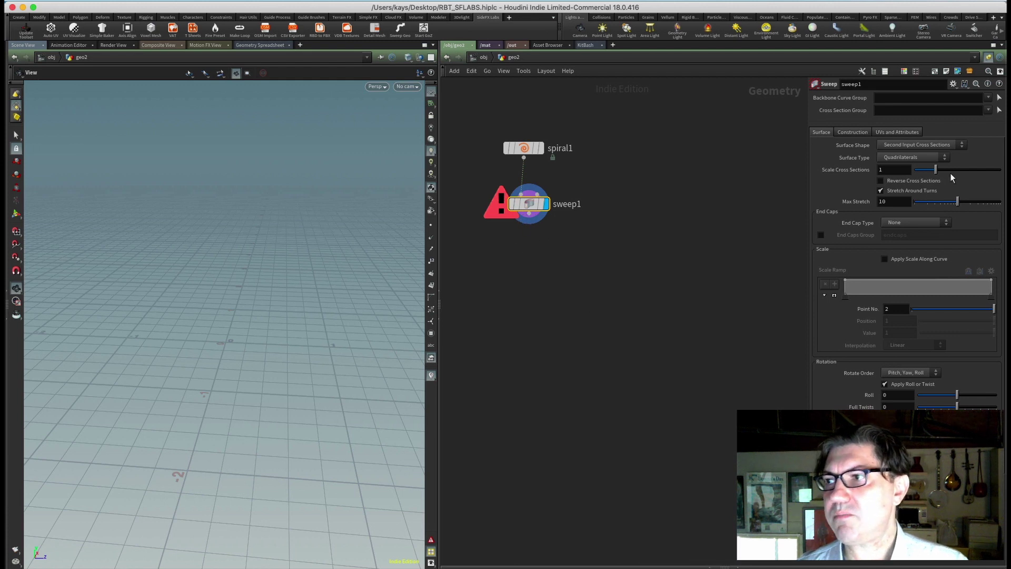
Step: Set the sweep's surface shape to Round Tube with radius 0.02
click(909, 145)
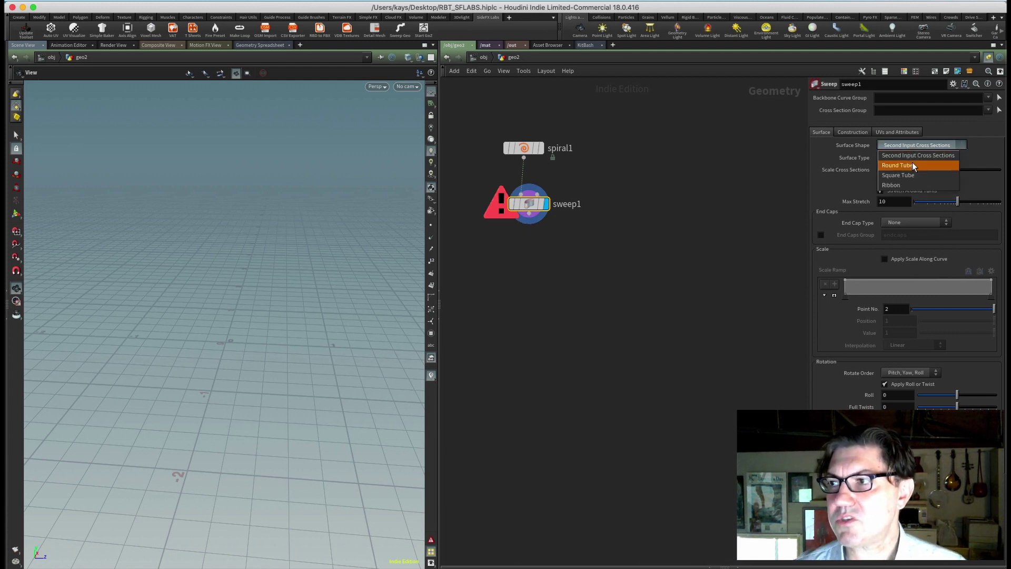
click(913, 162)
mouse_move(290, 305)
mouse_down()
mouse_move(270, 307)
mouse_move(246, 335)
mouse_up()
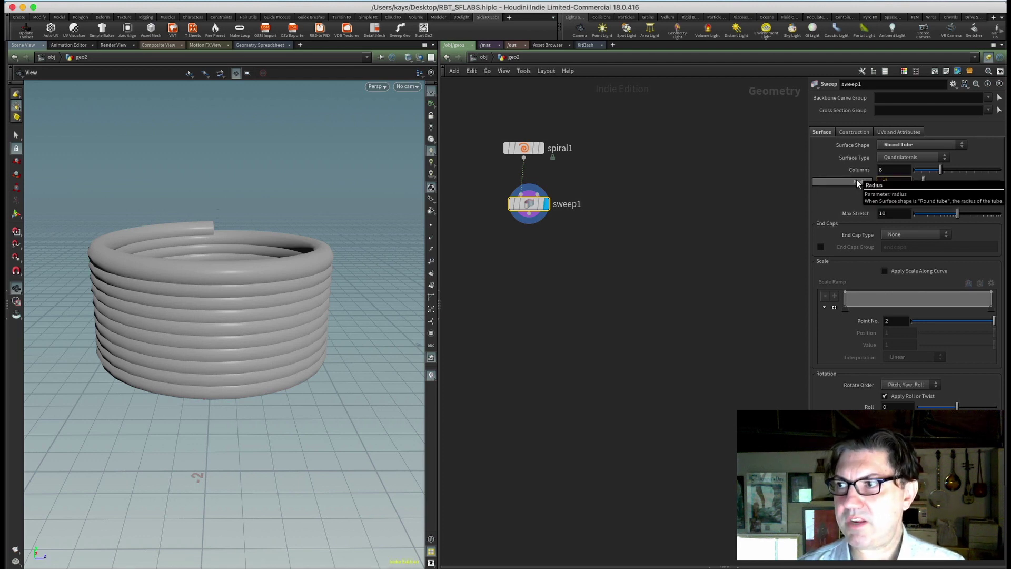
middle_drag(858, 184, 694, 330)
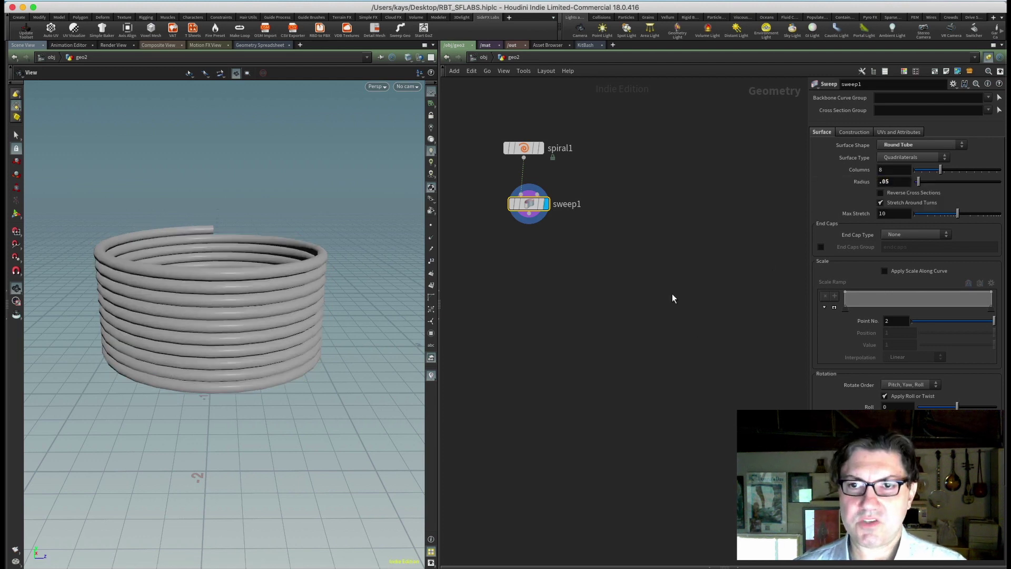
mouse_move(214, 311)
mouse_down()
mouse_move(232, 301)
mouse_move(237, 332)
mouse_up()
click(898, 183)
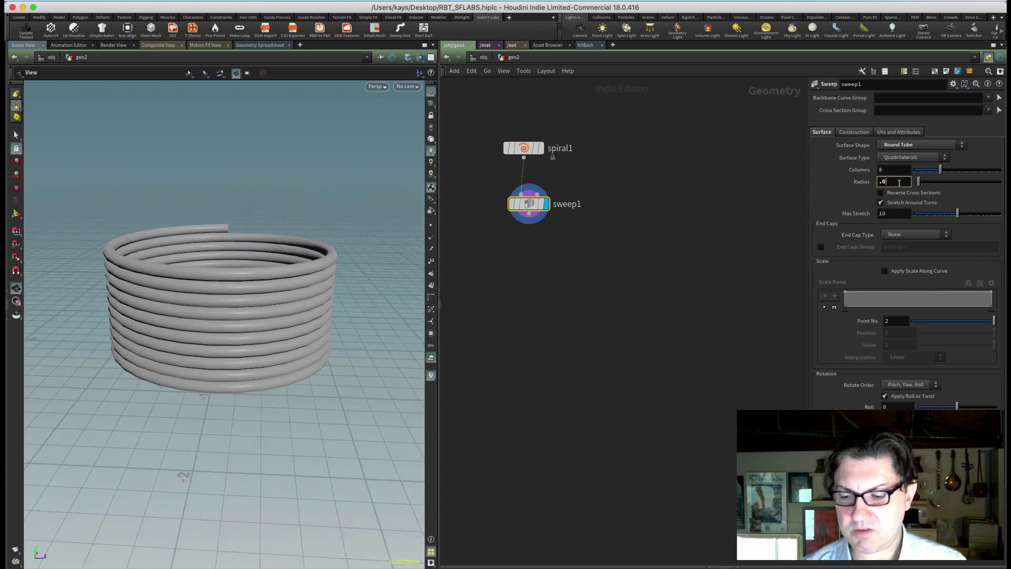
text(2)
key(Return)
mouse_move(264, 304)
mouse_down()
mouse_move(276, 278)
mouse_move(268, 316)
mouse_move(273, 308)
mouse_up()
Step: Give spiral1 height 2, 20 loops and 600 points
click(529, 149)
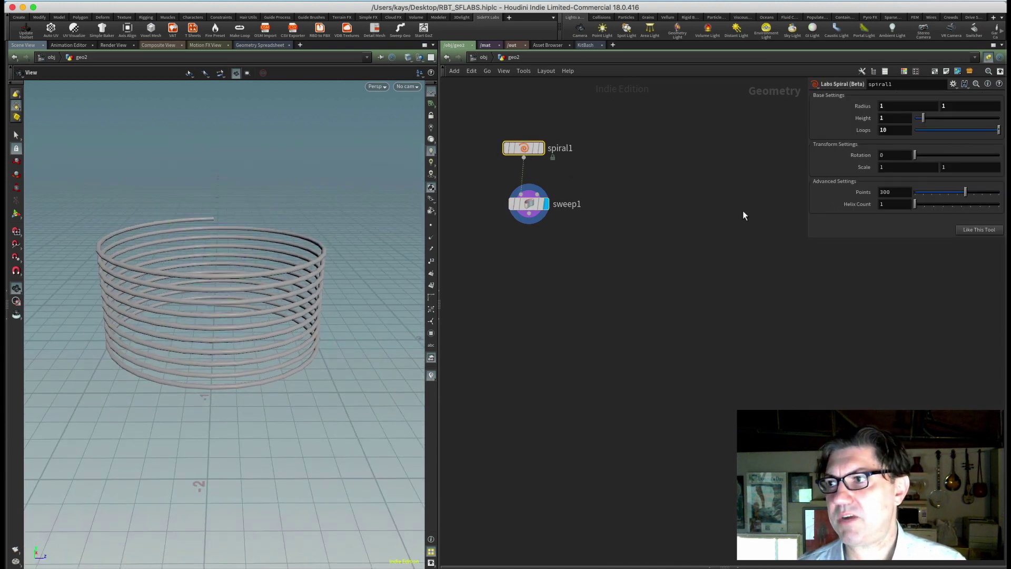
double_click(892, 119)
text(2)
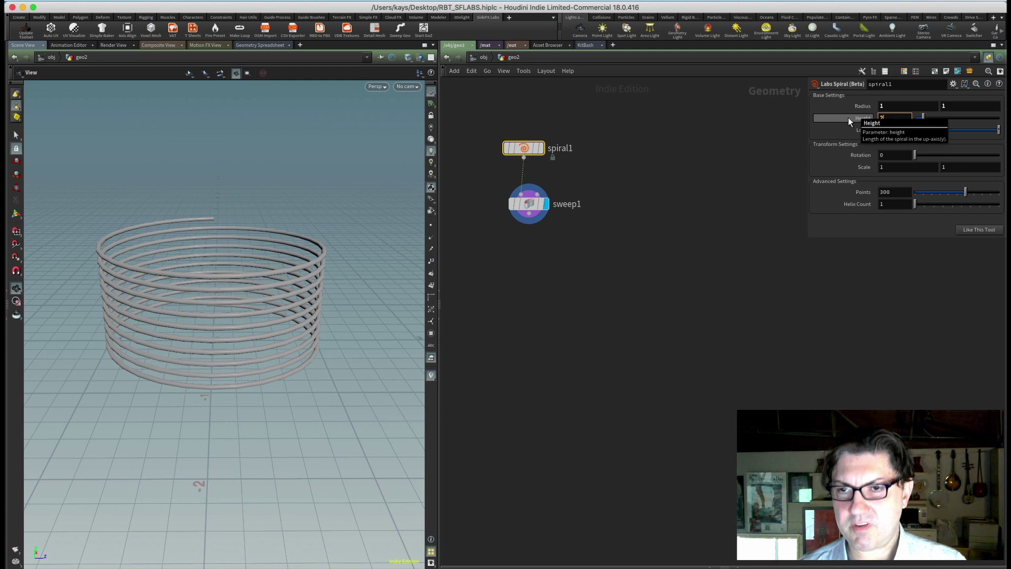
key(Return)
drag(216, 285, 223, 276)
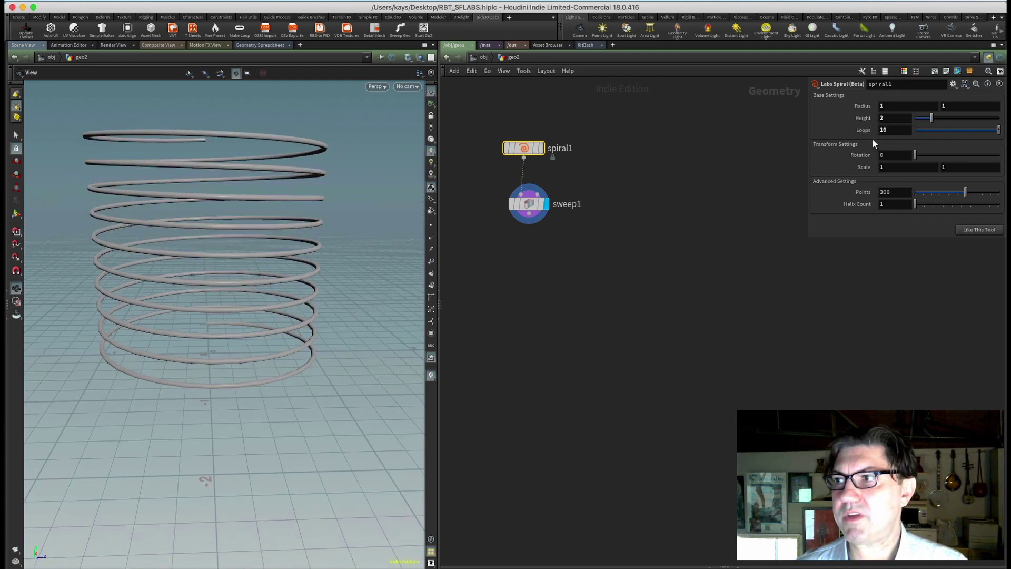
text(20)
key(Return)
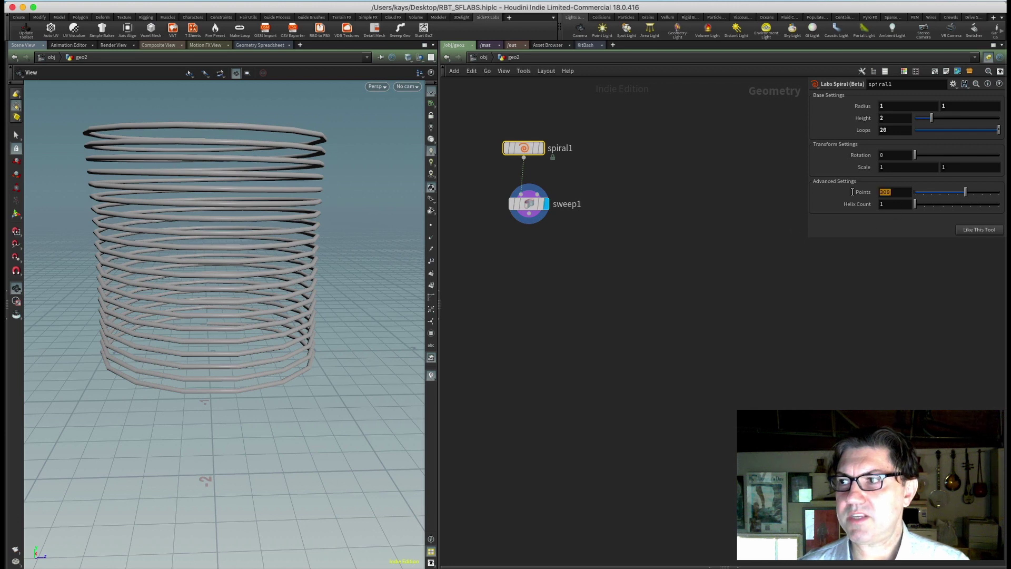
text(600)
key(Return)
mouse_move(226, 263)
mouse_down()
mouse_move(189, 259)
mouse_move(221, 307)
mouse_move(214, 301)
mouse_up()
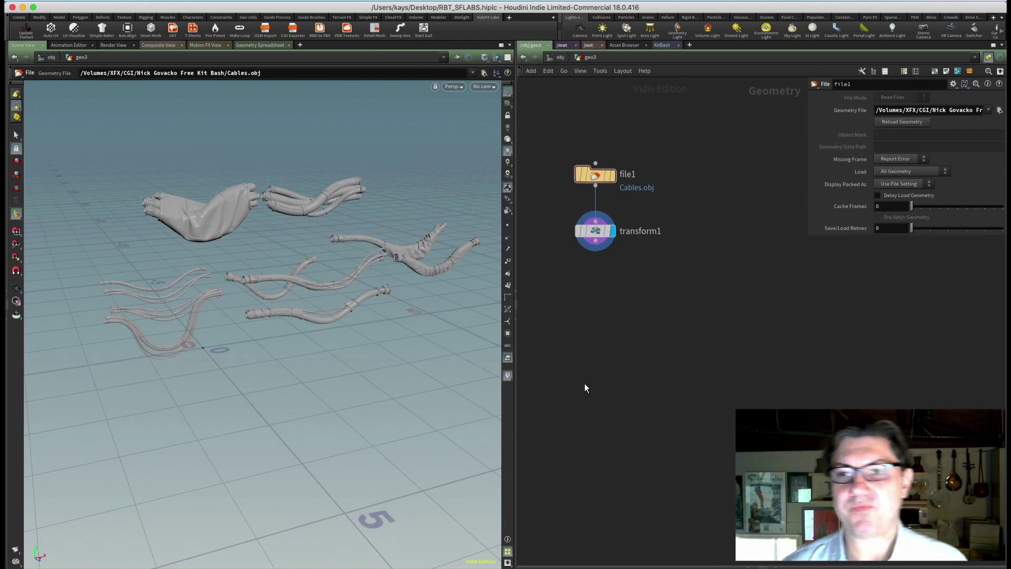
Step: Inspect the imported cables and add a Blast node below transform1
mouse_move(405, 302)
mouse_down()
mouse_move(264, 386)
mouse_move(297, 336)
mouse_up()
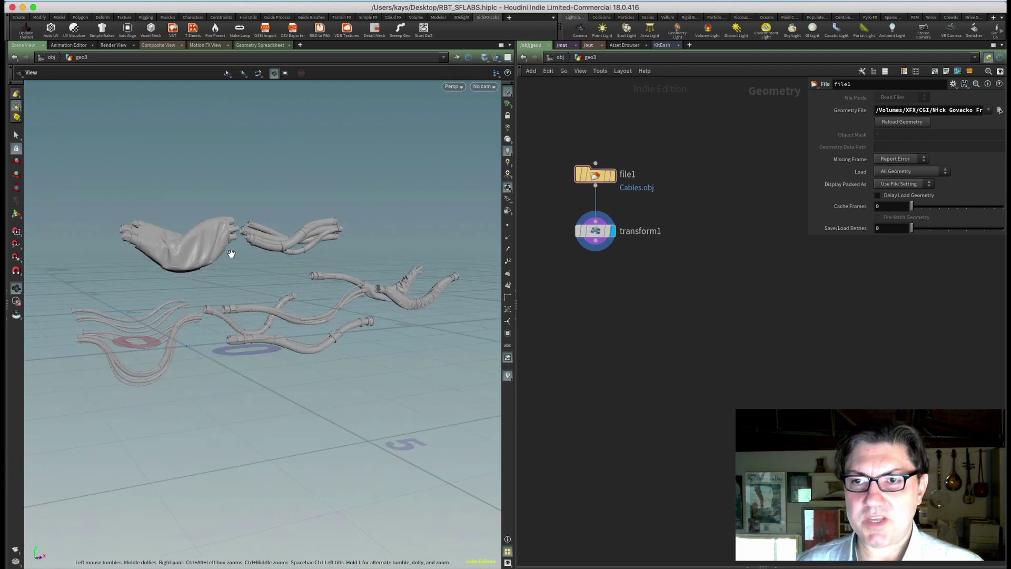
mouse_move(293, 375)
mouse_down()
mouse_move(281, 395)
mouse_move(297, 384)
mouse_move(289, 240)
mouse_up()
mouse_move(316, 350)
mouse_down()
mouse_move(242, 287)
mouse_move(289, 355)
mouse_move(307, 353)
mouse_up()
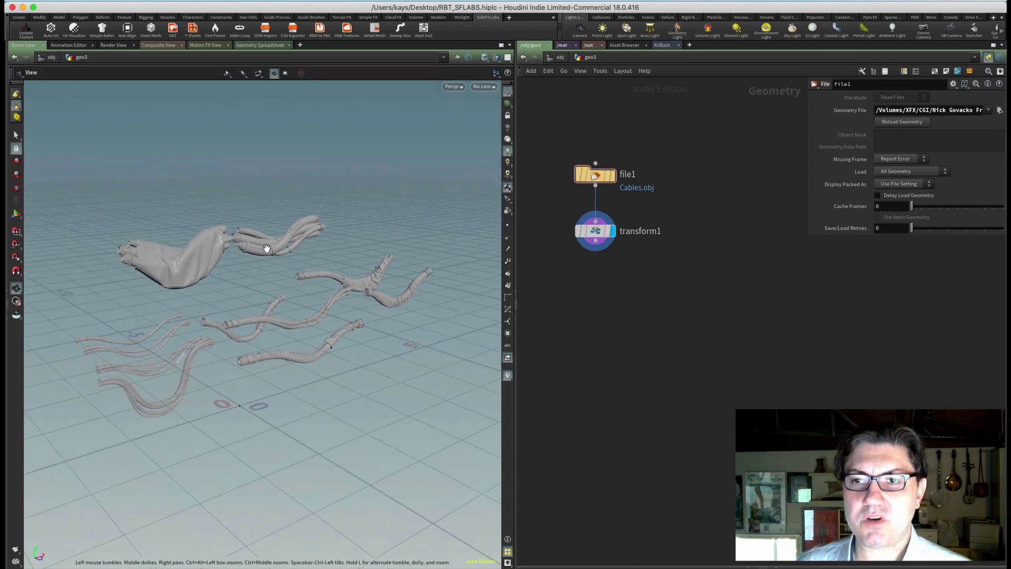
drag(307, 387, 292, 384)
key(Return)
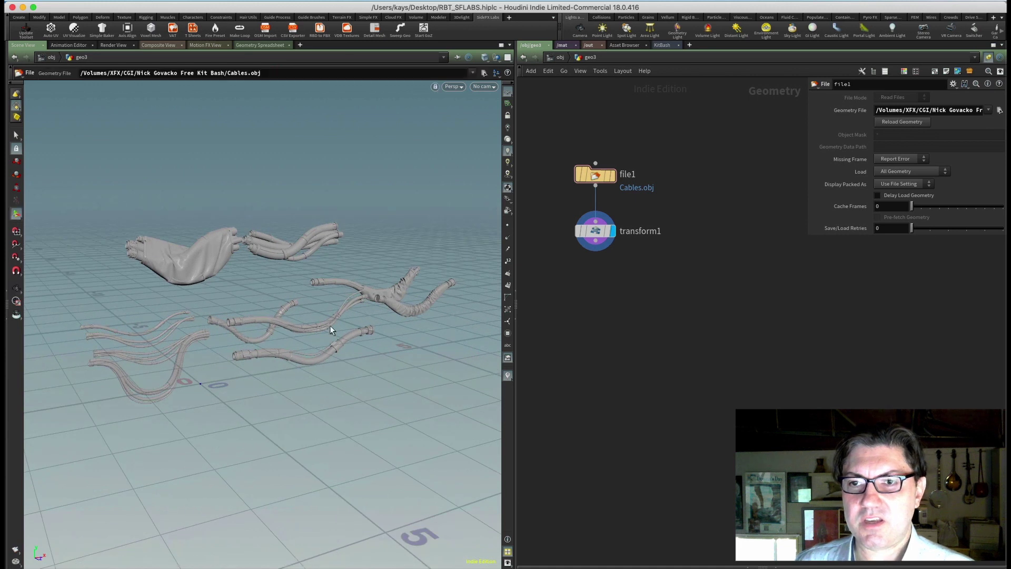
key(Tab)
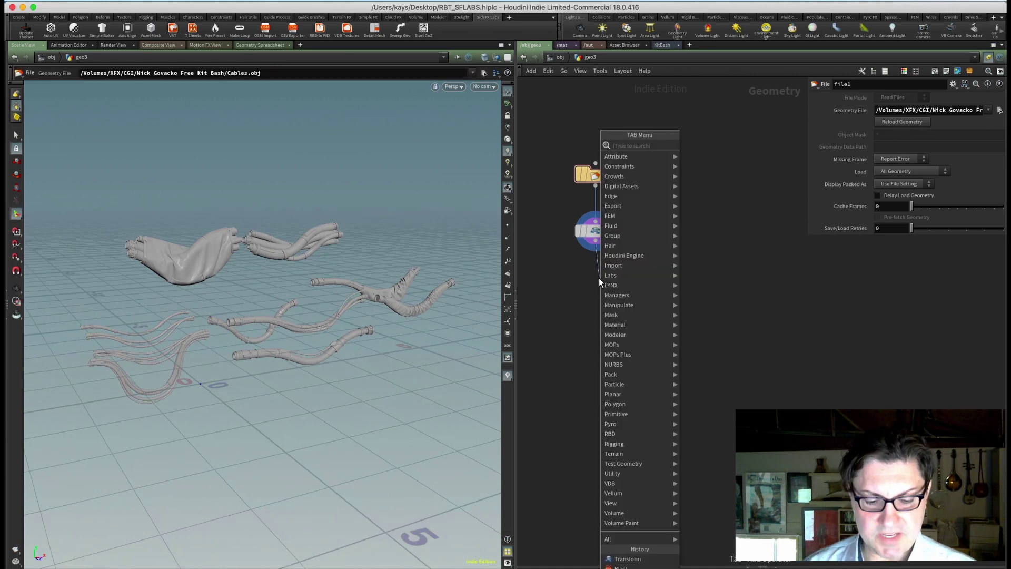
text(blast)
key(Return)
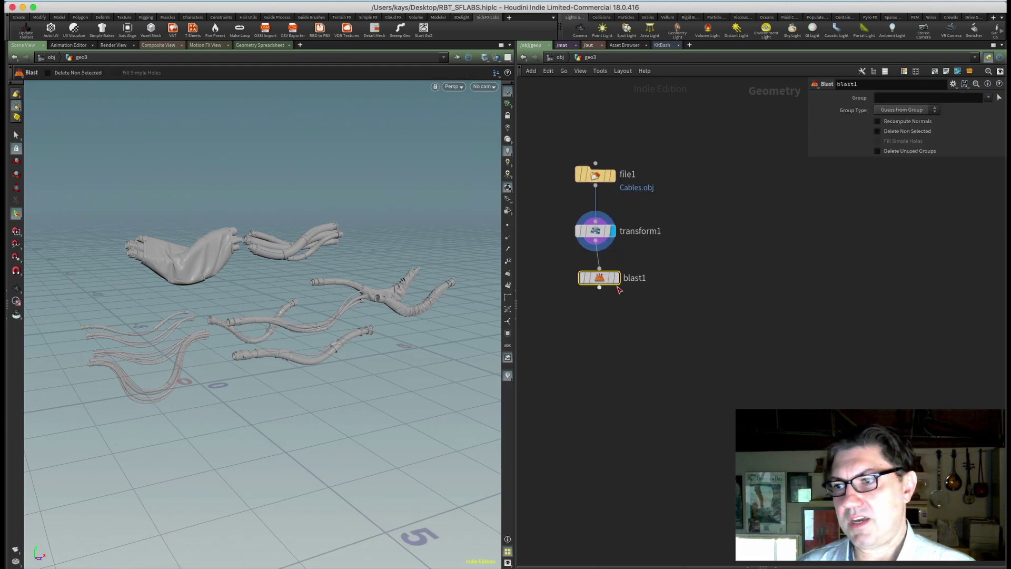
click(616, 278)
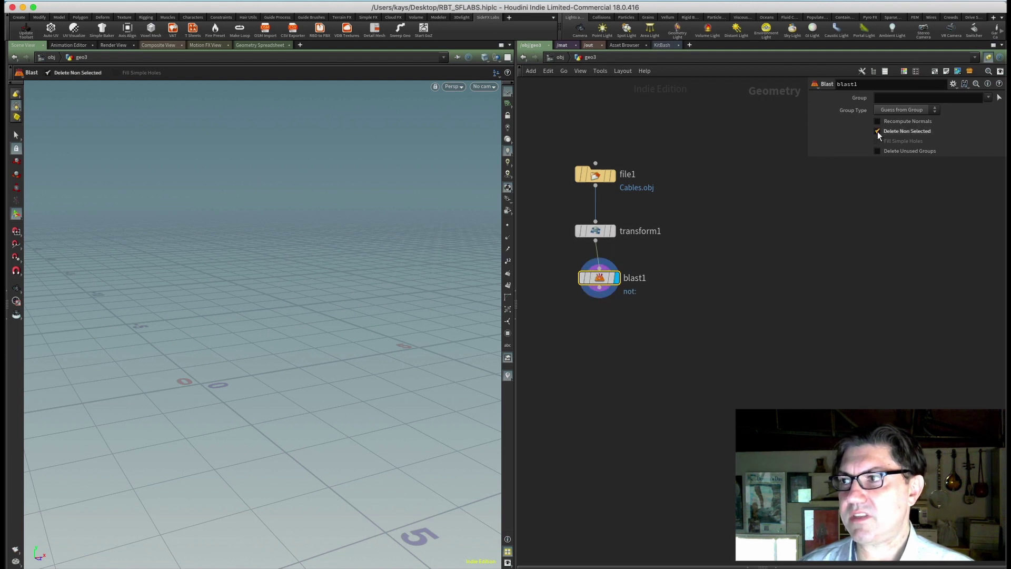
Step: Turn on Delete Non Selected in the Blast node
click(876, 131)
key(Escape)
mouse_move(392, 347)
mouse_down()
mouse_move(372, 369)
mouse_move(379, 350)
mouse_move(360, 220)
mouse_up()
key(Return)
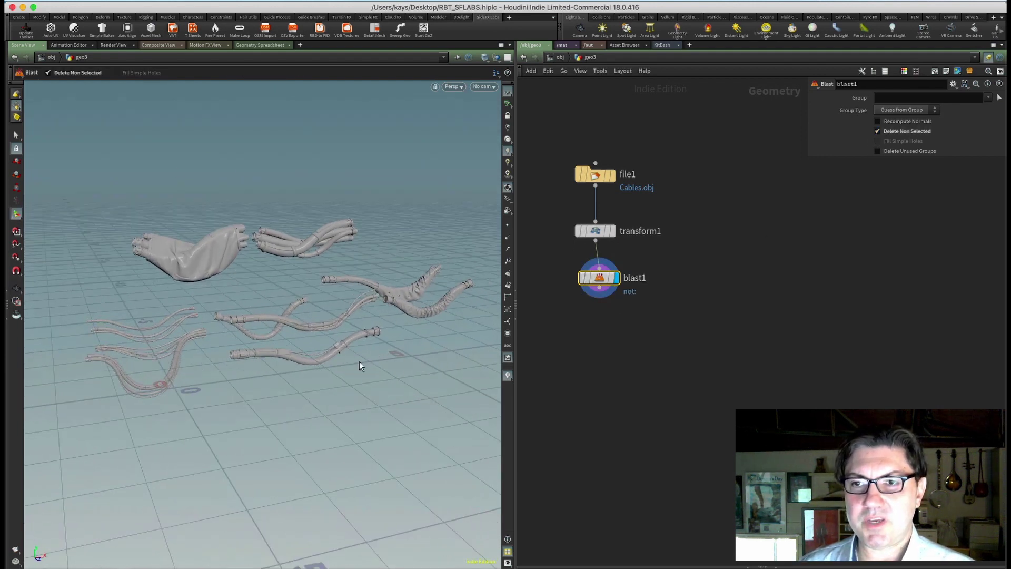
drag(414, 379, 384, 268)
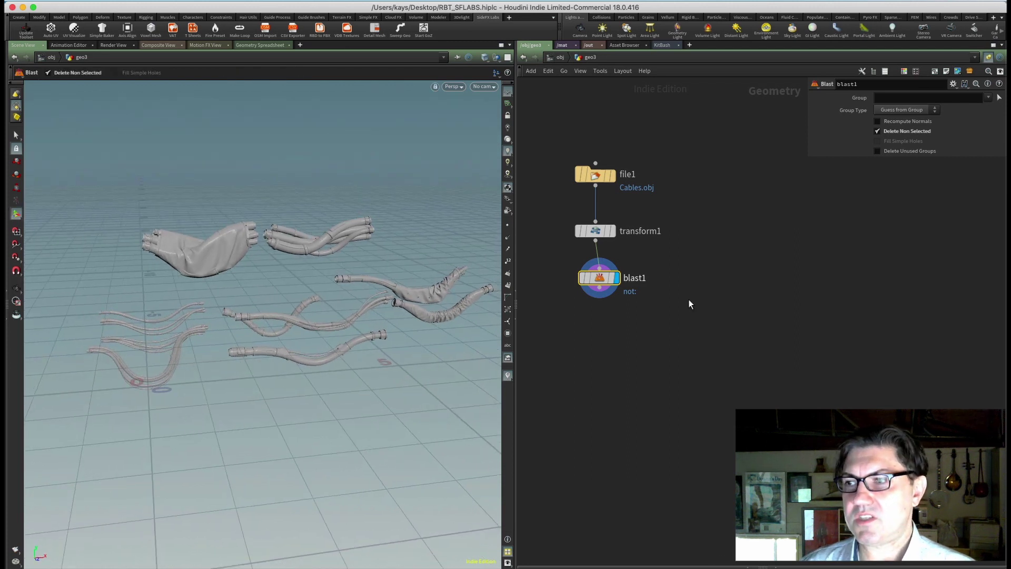
Step: Set the Blast group to polymsh136 and inspect the isolated cable bundle
click(989, 98)
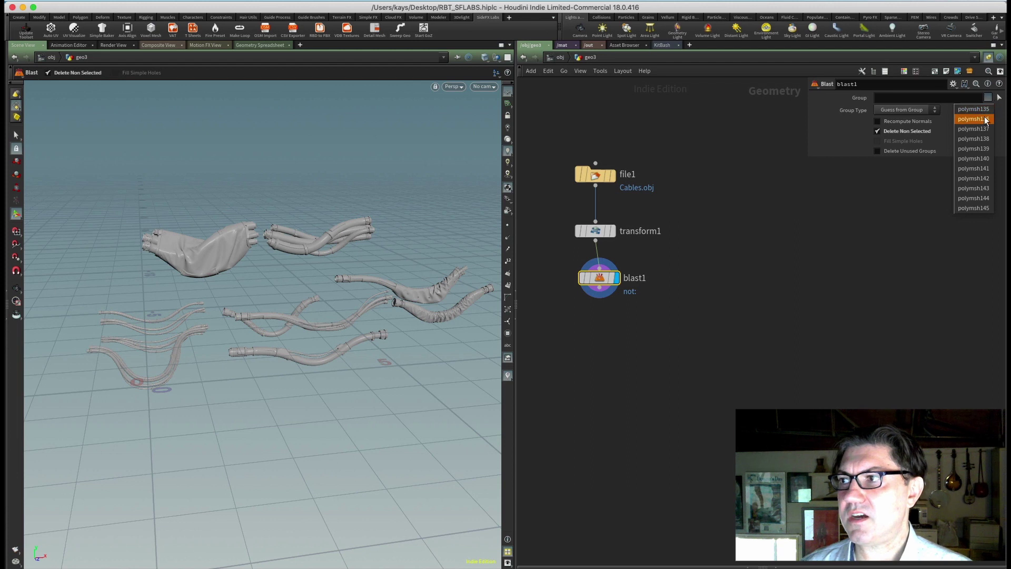
click(973, 118)
key(Escape)
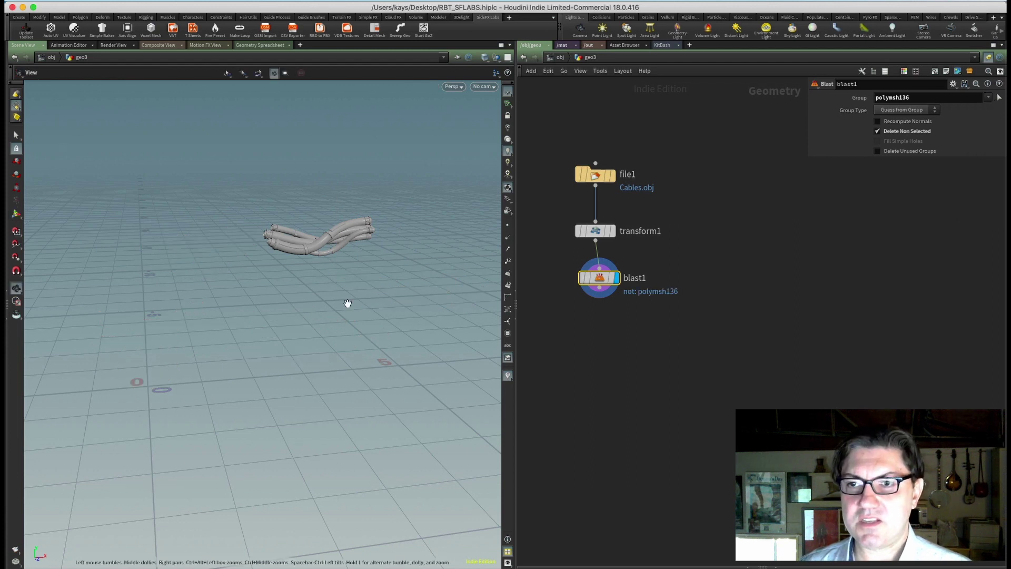
mouse_move(348, 303)
mouse_down()
mouse_move(332, 321)
mouse_move(348, 316)
mouse_move(305, 260)
mouse_up()
mouse_move(297, 325)
mouse_down()
mouse_move(297, 355)
mouse_move(280, 339)
mouse_move(278, 310)
mouse_move(253, 322)
mouse_up()
drag(309, 292, 319, 250)
key(Return)
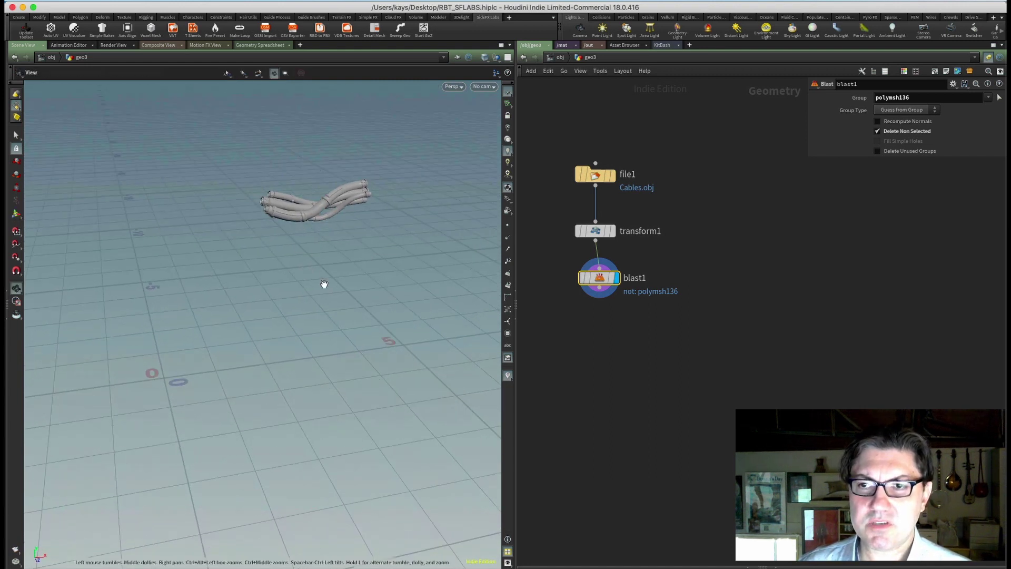
mouse_move(322, 285)
mouse_down()
mouse_move(319, 226)
mouse_move(334, 309)
mouse_move(208, 355)
mouse_up()
key(Return)
key(Escape)
mouse_move(267, 341)
mouse_down()
mouse_move(268, 279)
mouse_move(180, 357)
mouse_move(331, 284)
mouse_up()
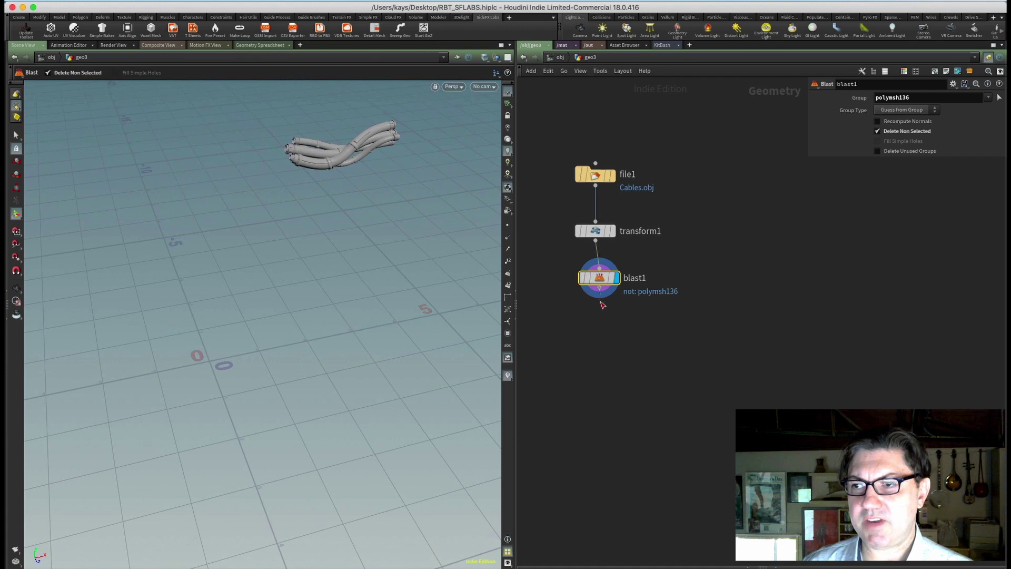
key(Tab)
text(transform)
key(Return)
click(604, 331)
drag(605, 332, 601, 336)
key(r)
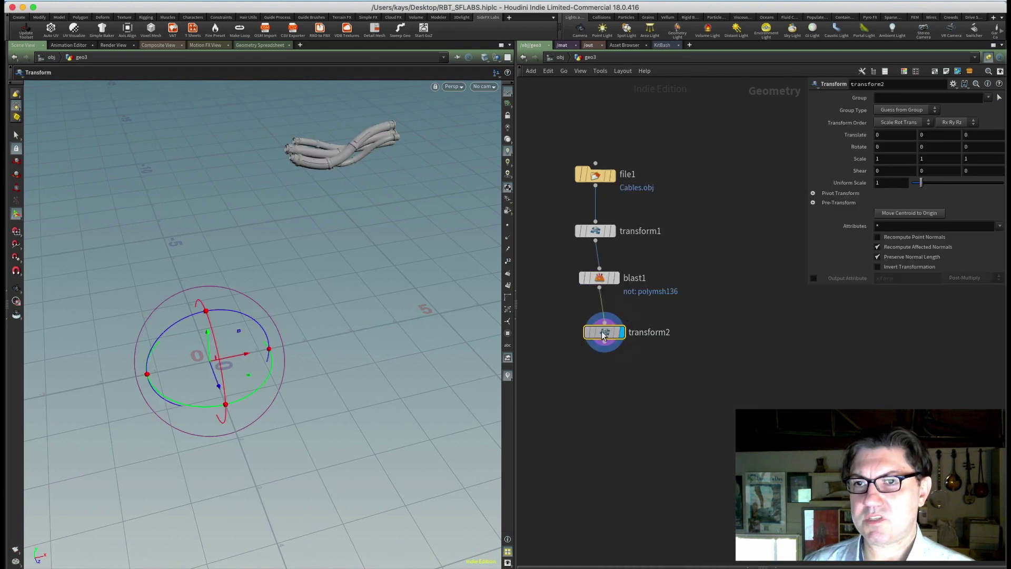
mouse_move(254, 395)
mouse_down()
mouse_move(227, 302)
mouse_move(214, 331)
mouse_move(232, 335)
mouse_up()
mouse_move(600, 332)
key(Delete)
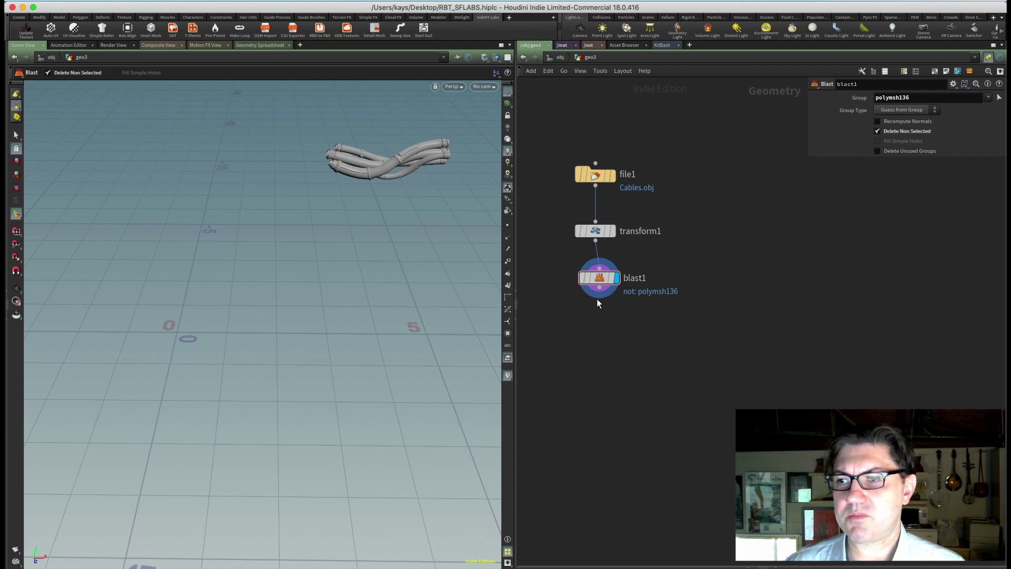
Step: Add a Labs Axis Align node below blast1 and make it the displayed node
key(Tab)
text(axi)
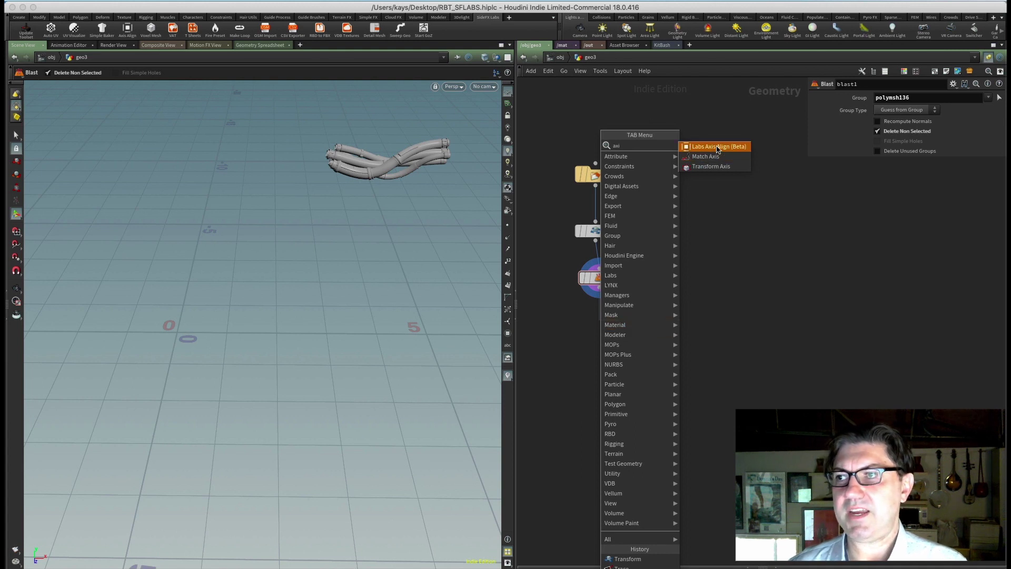
click(716, 146)
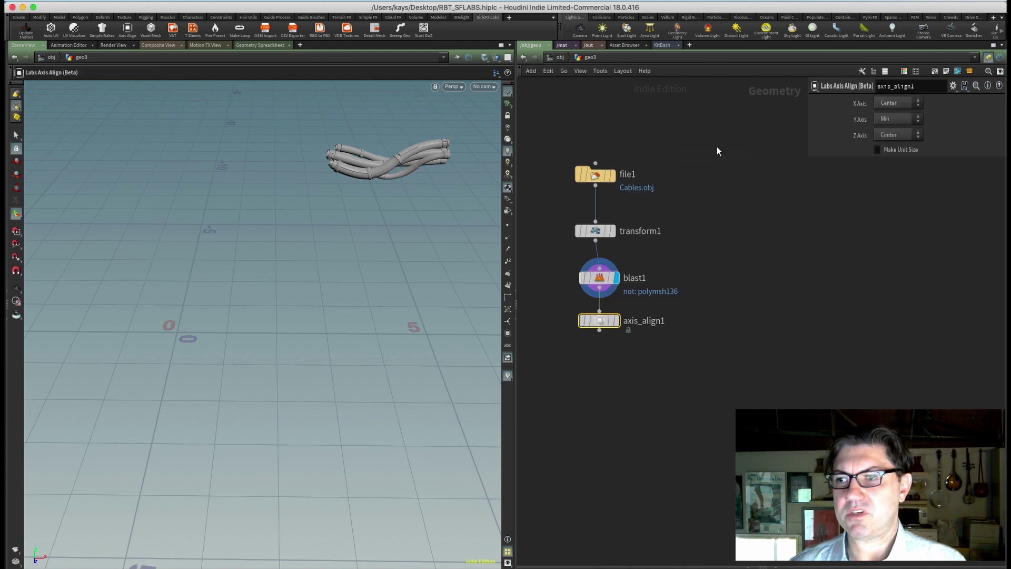
click(618, 322)
mouse_move(202, 366)
mouse_down()
mouse_move(256, 364)
mouse_move(257, 333)
mouse_up()
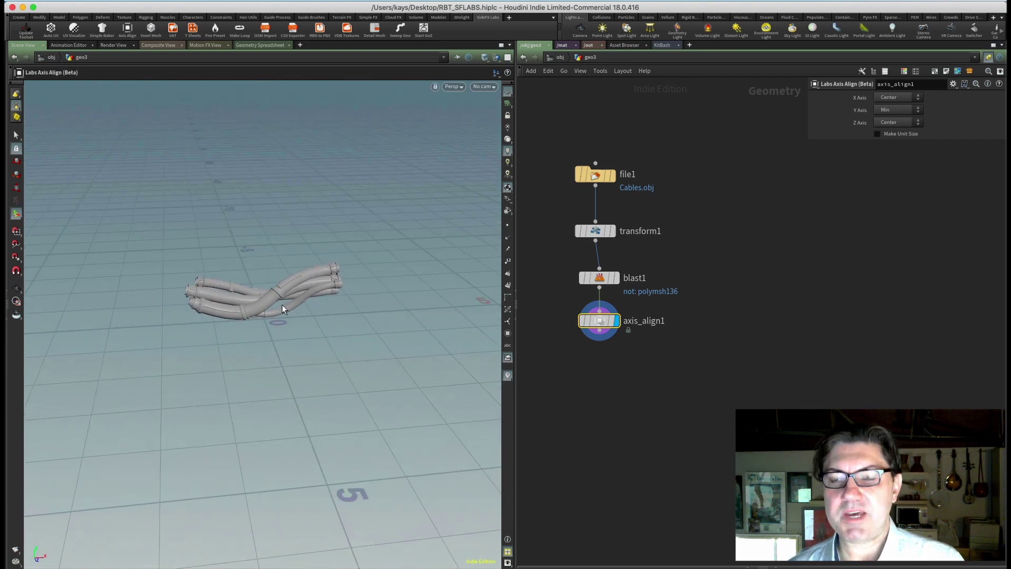
scroll(273, 336, up, 2)
scroll(271, 339, up, 2)
scroll(268, 332, up, 2)
drag(268, 332, 266, 318)
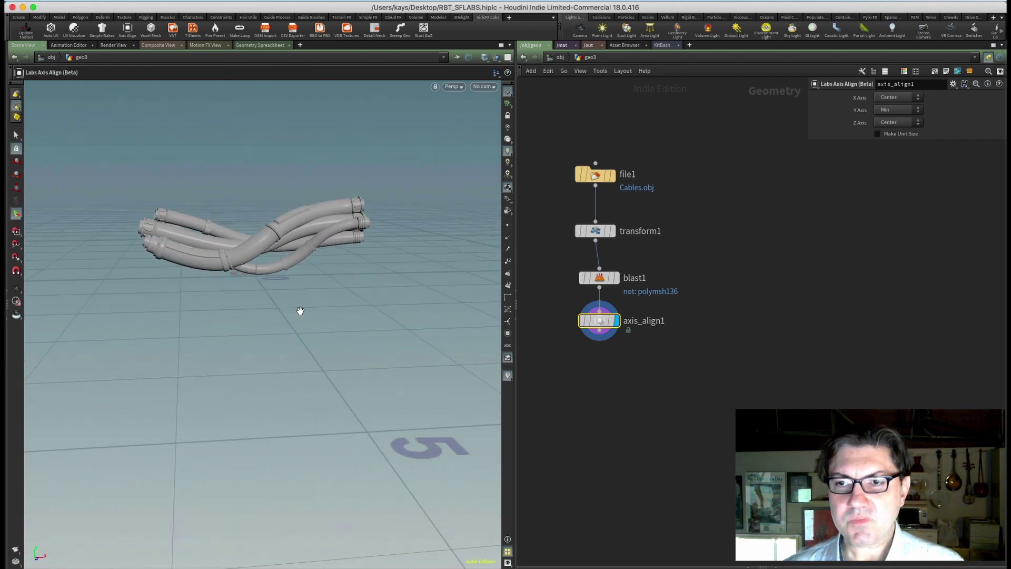
drag(298, 311, 220, 206)
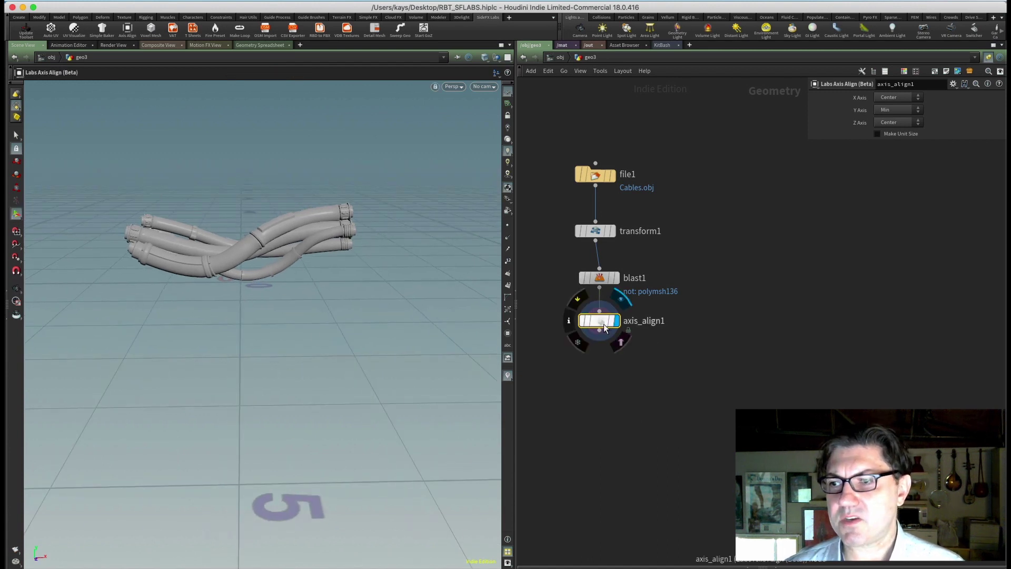
Step: Set the Axis Align Y Axis to Center
click(908, 112)
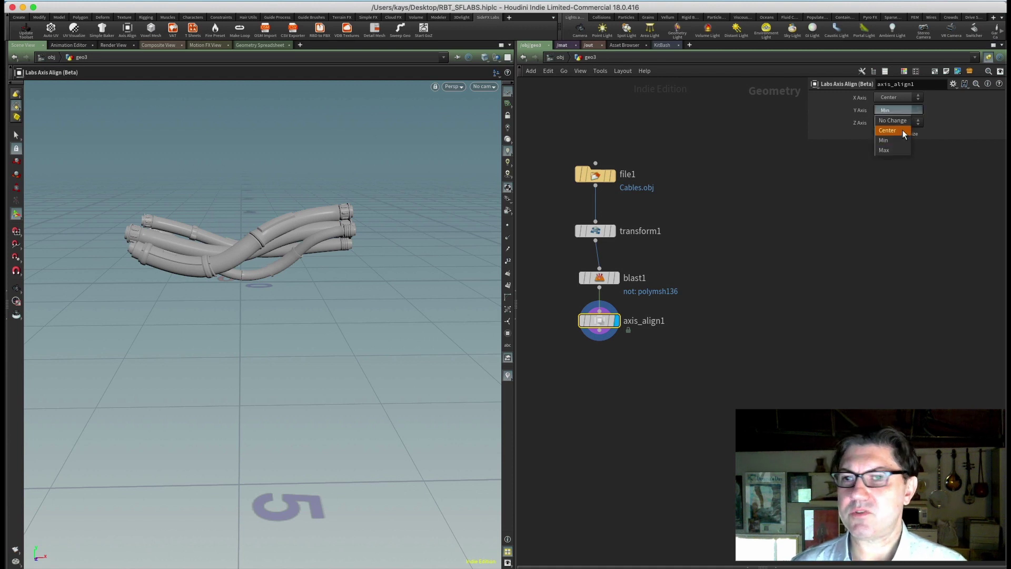
click(903, 133)
key(Escape)
drag(290, 286, 300, 287)
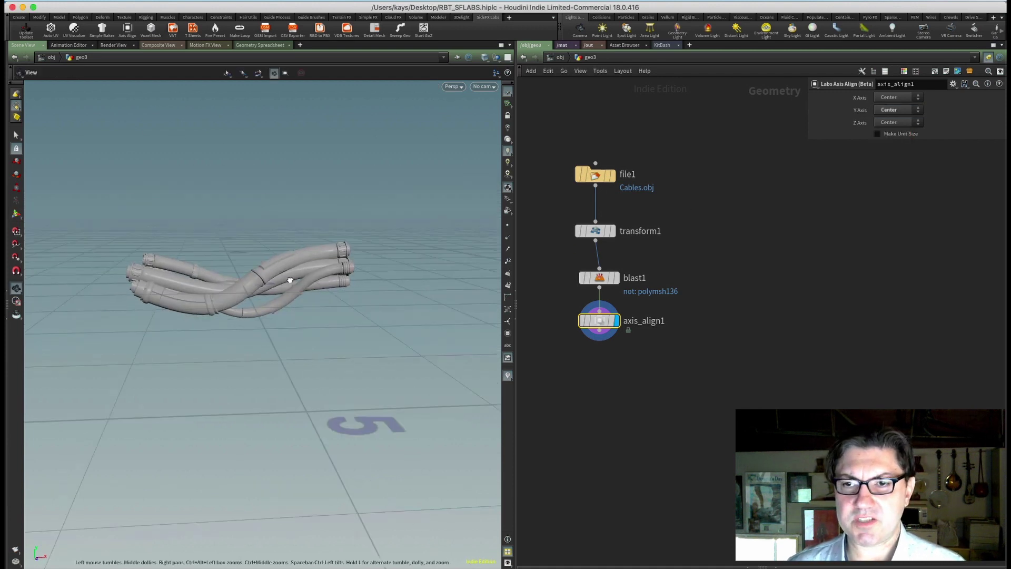
key(Return)
Step: Add a test Transform node, transform2, below axis_align1, then select it for removal
key(Tab)
text(tr)
key(Down)
key(Down)
key(Return)
click(598, 364)
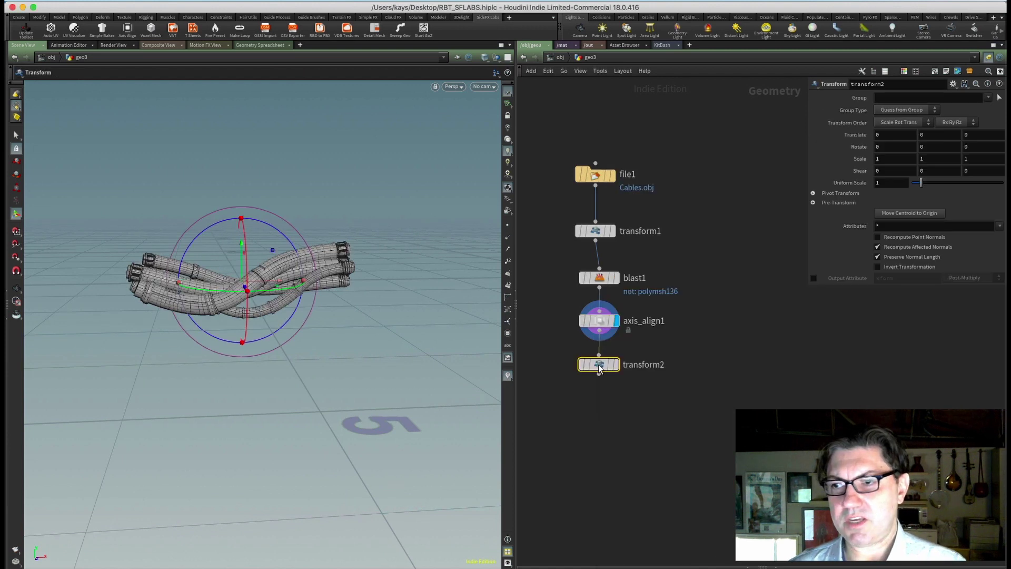
click(616, 366)
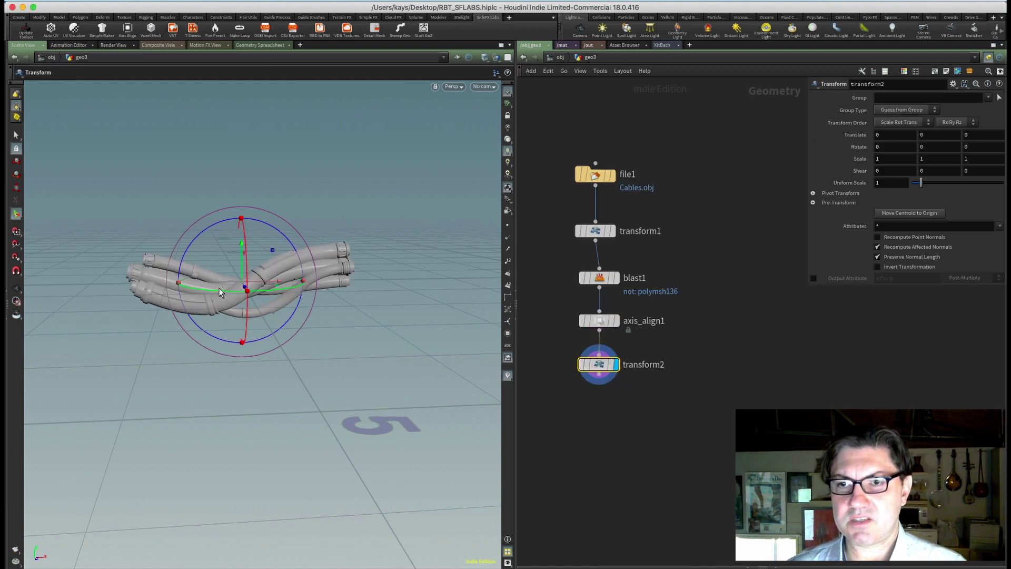
mouse_move(211, 295)
mouse_down()
mouse_move(190, 261)
mouse_move(193, 231)
mouse_move(334, 301)
mouse_move(272, 260)
mouse_up()
drag(619, 412, 563, 355)
Step: Delete the transform2 node and orbit around the cable bundle
key(Delete)
key(Escape)
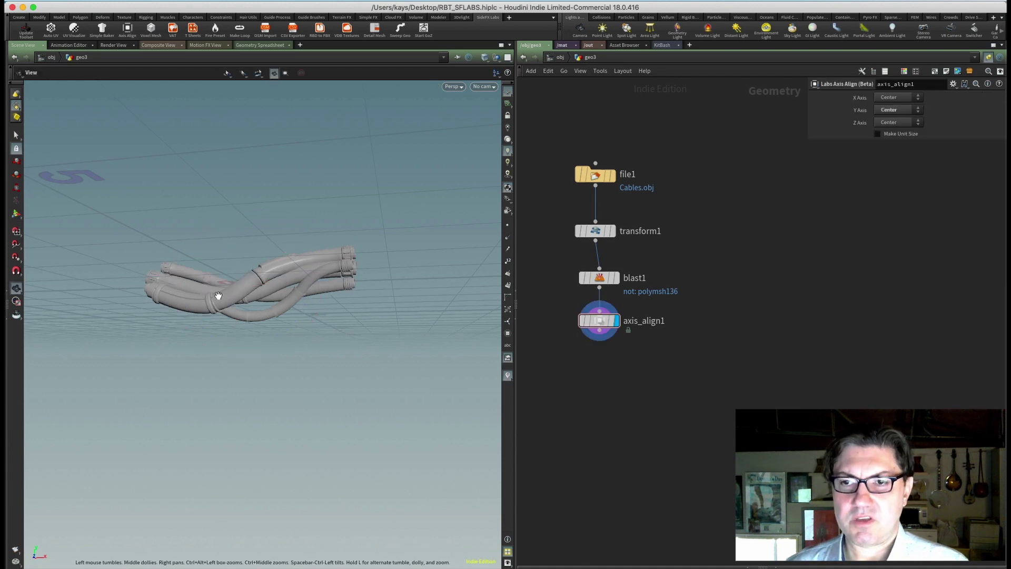
mouse_move(237, 289)
mouse_down()
mouse_move(287, 334)
mouse_move(293, 318)
mouse_move(229, 275)
mouse_move(323, 309)
mouse_move(312, 295)
mouse_up()
scroll(273, 294, up, 3)
key(Return)
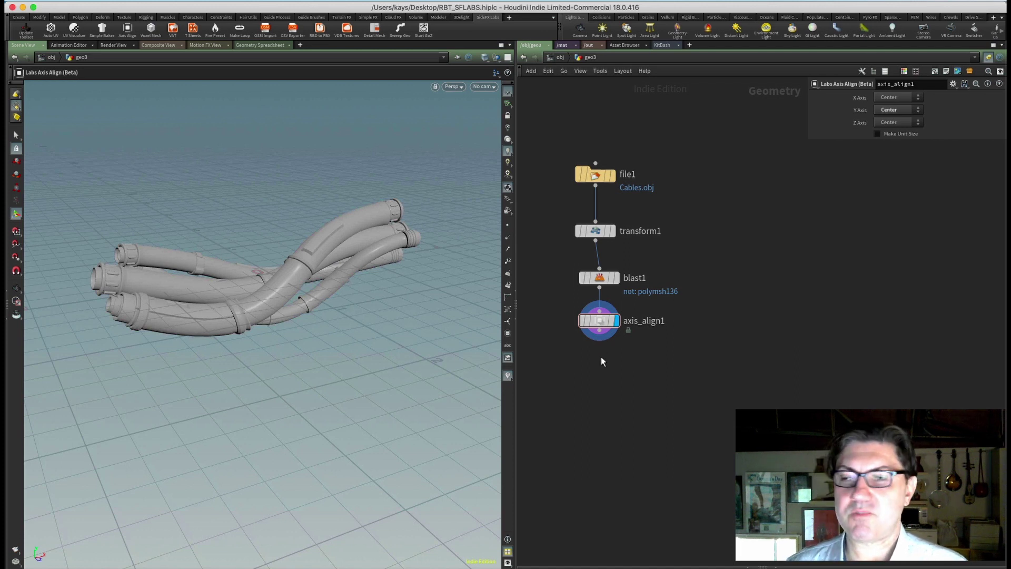
Step: Add a Labs UV Visualize node, visualize_uvs1, below axis_align1 and move it down
key(Tab)
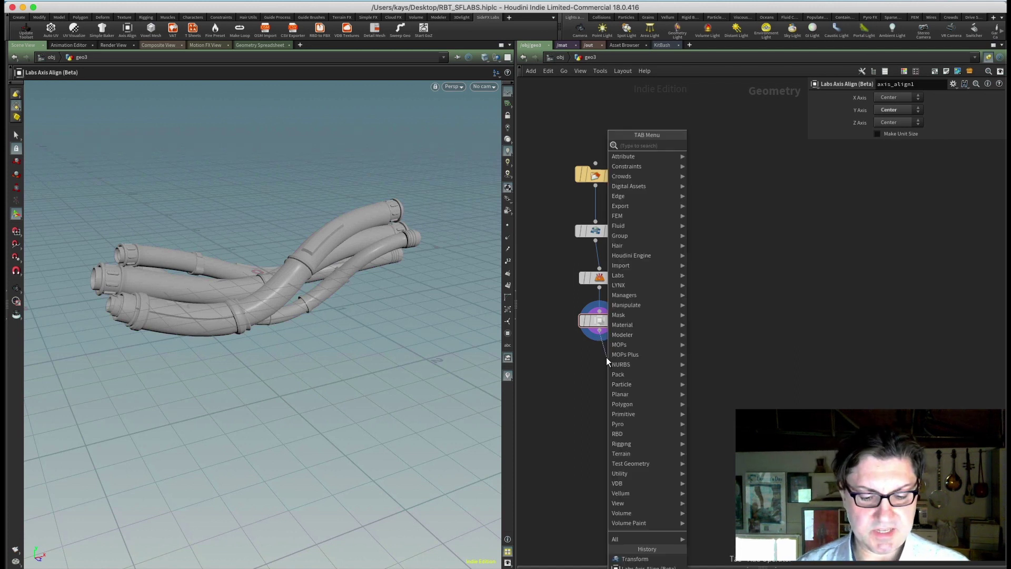
text(vis)
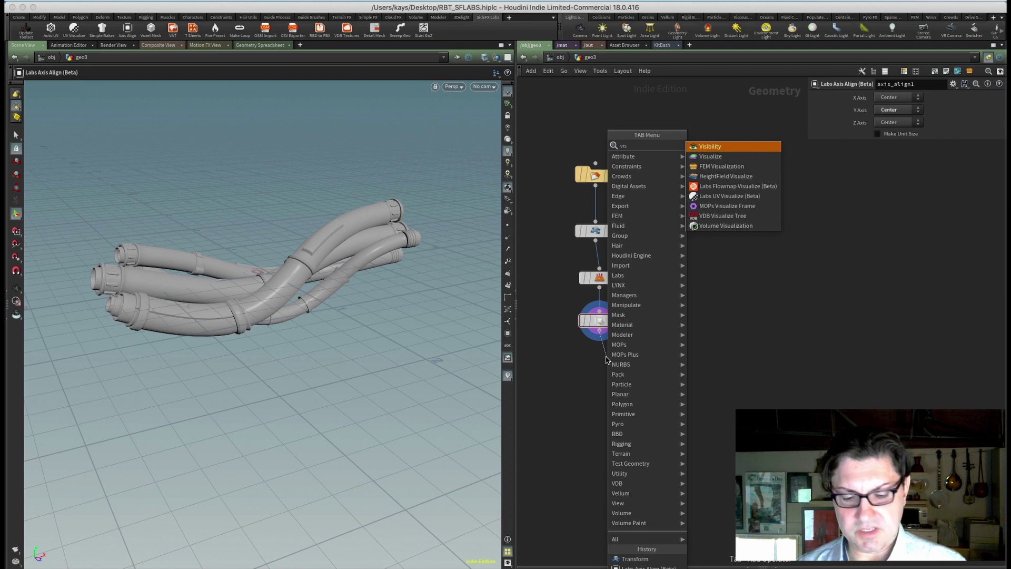
text(u)
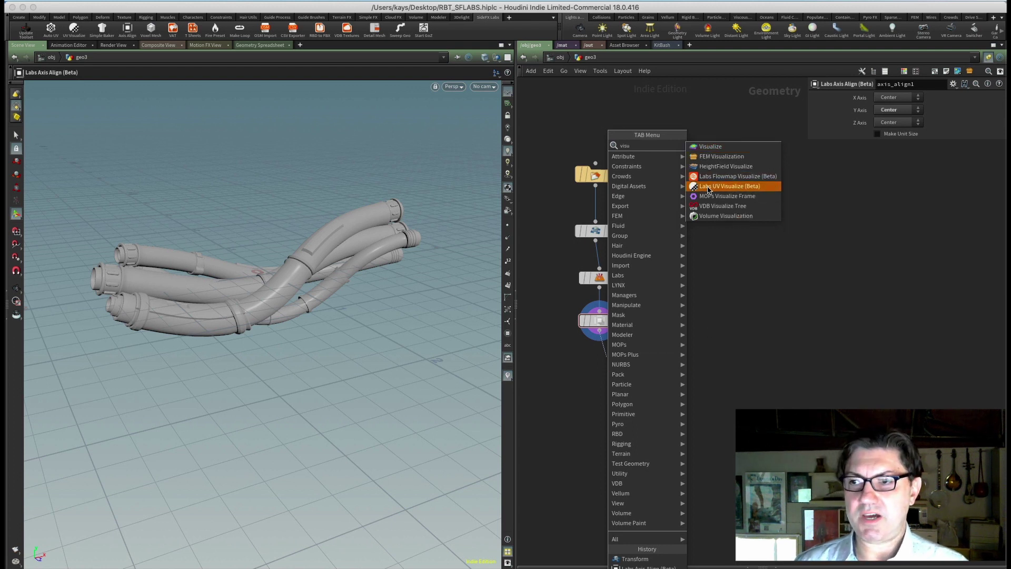
click(708, 188)
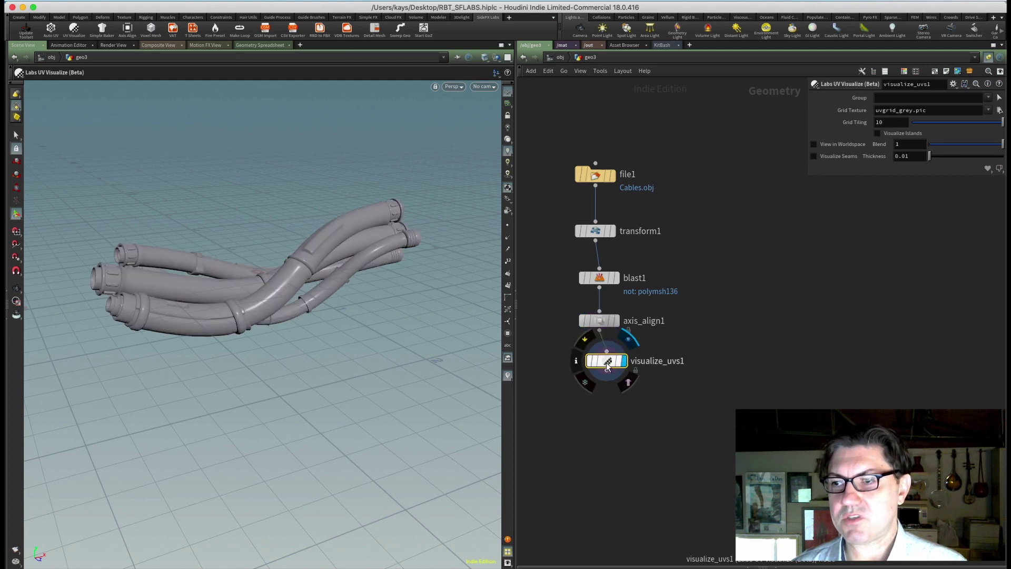
drag(607, 365, 604, 408)
key(Escape)
drag(284, 314, 283, 285)
key(Return)
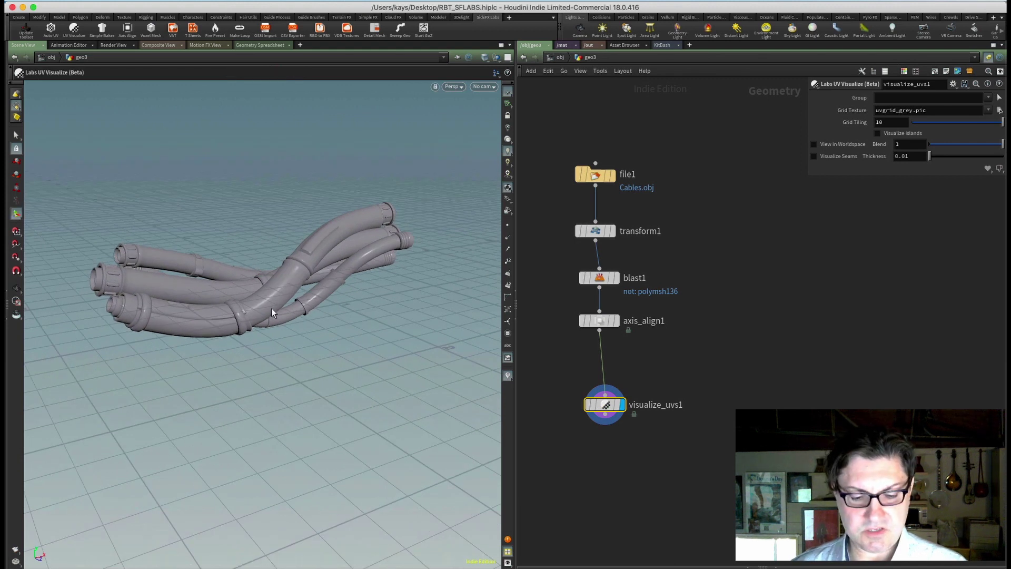
Step: Check the cables' UV layout in UV View, then move visualize_uvs1 lower
key(space+5)
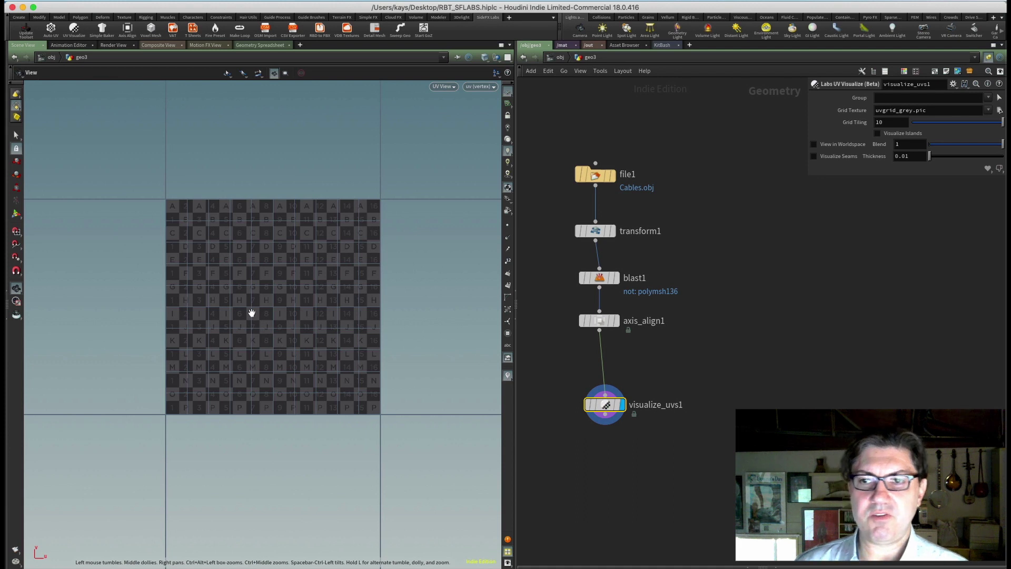
key(space+1)
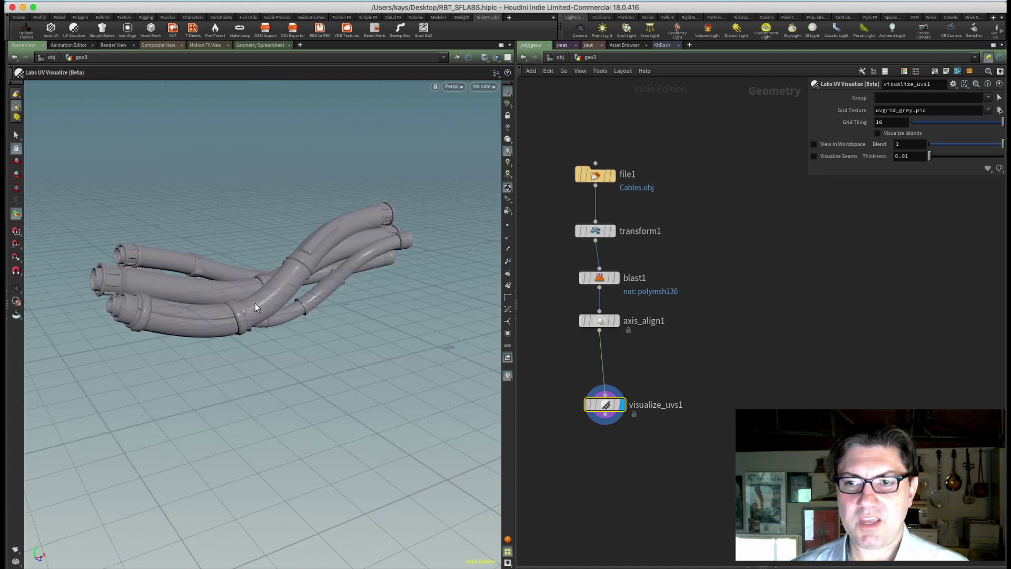
mouse_move(256, 309)
mouse_down()
mouse_move(303, 318)
mouse_move(242, 293)
mouse_up()
drag(605, 412, 599, 423)
drag(416, 384, 248, 293)
key(Return)
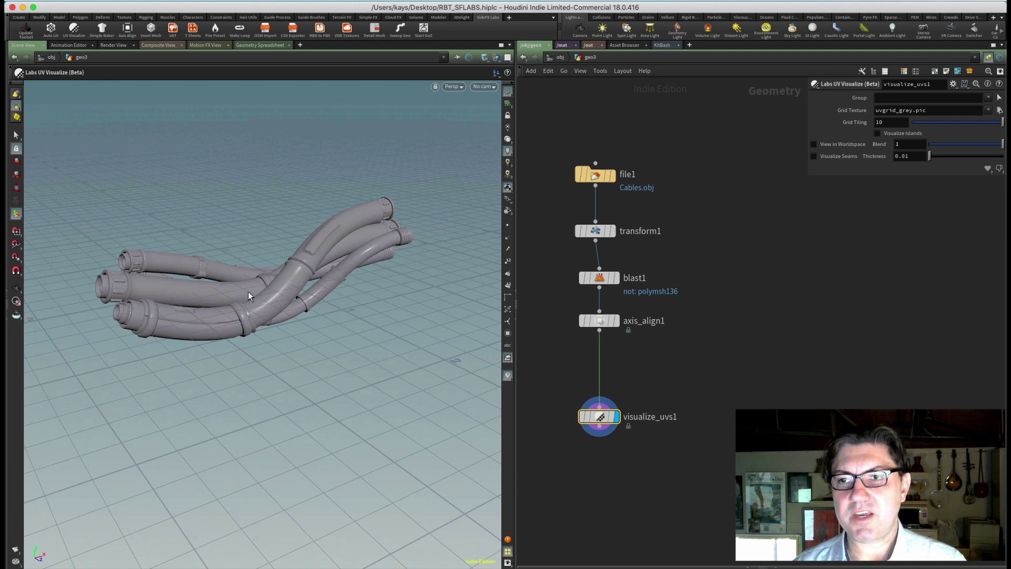
Step: Insert a Labs Auto UV node, autouv1, between axis_align1 and visualize_uvs1
click(599, 366)
key(Tab)
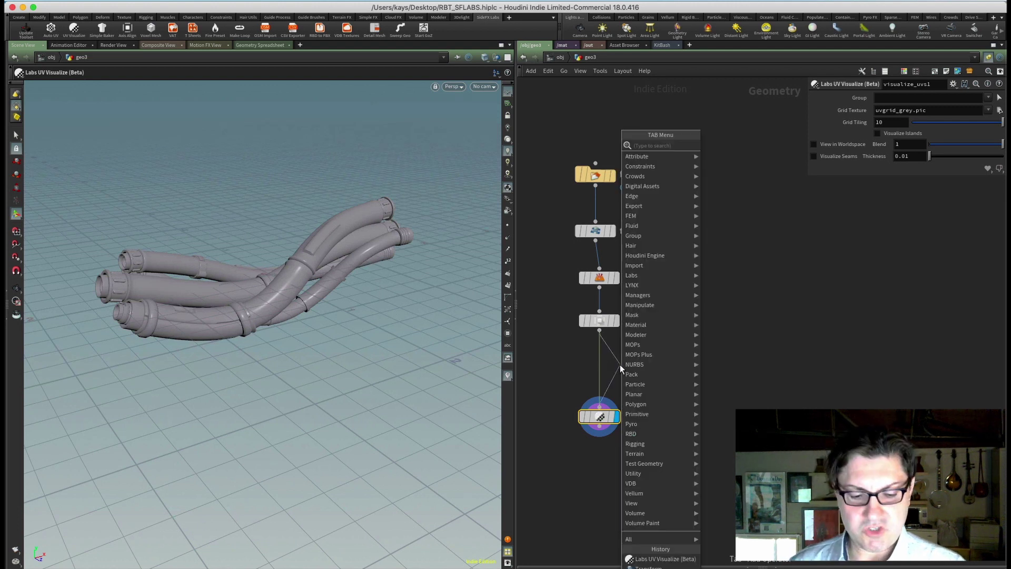
text(aut)
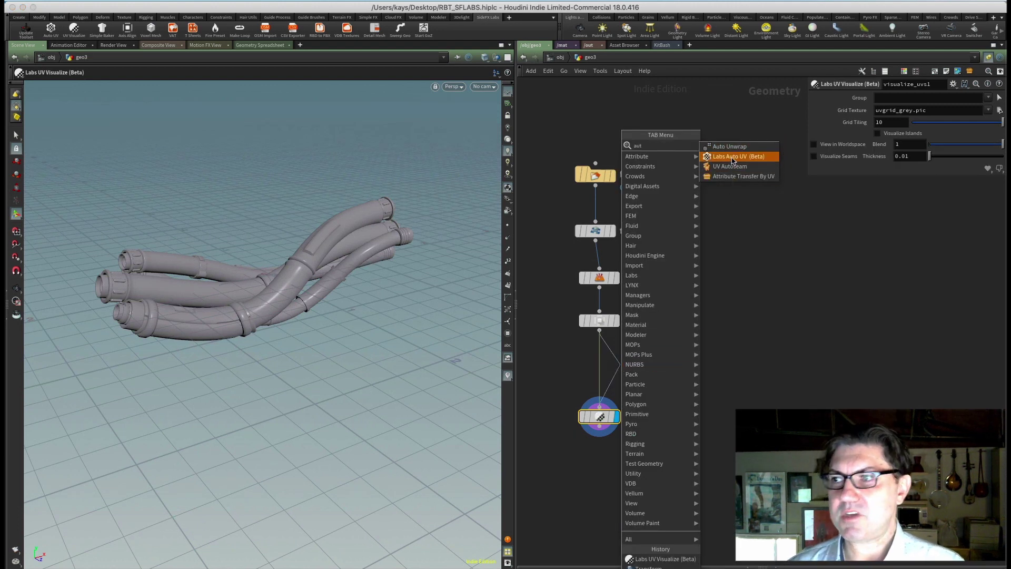
key(Escape)
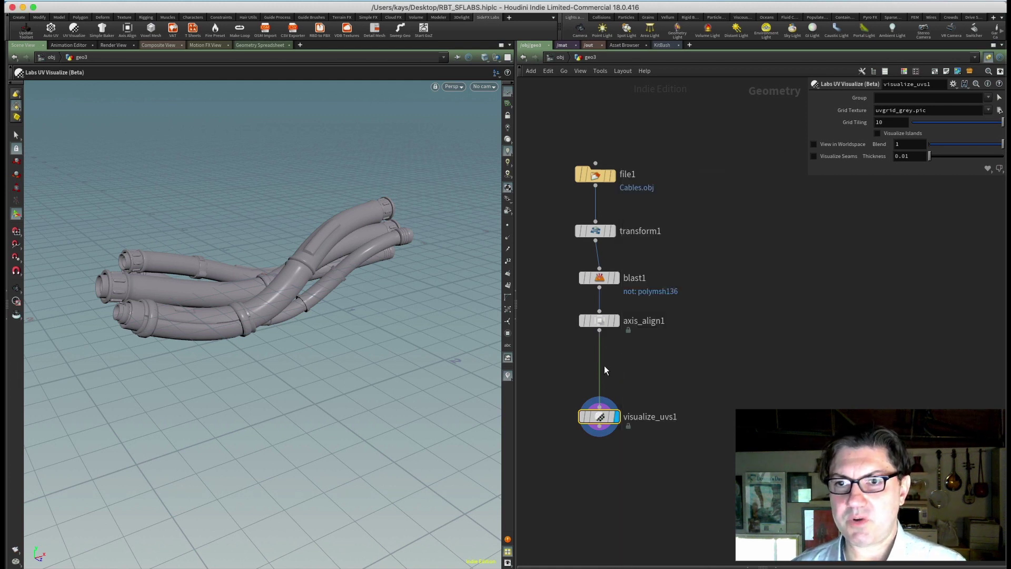
drag(608, 367, 587, 365)
mouse_move(285, 320)
mouse_down()
mouse_move(289, 311)
mouse_move(214, 295)
mouse_up()
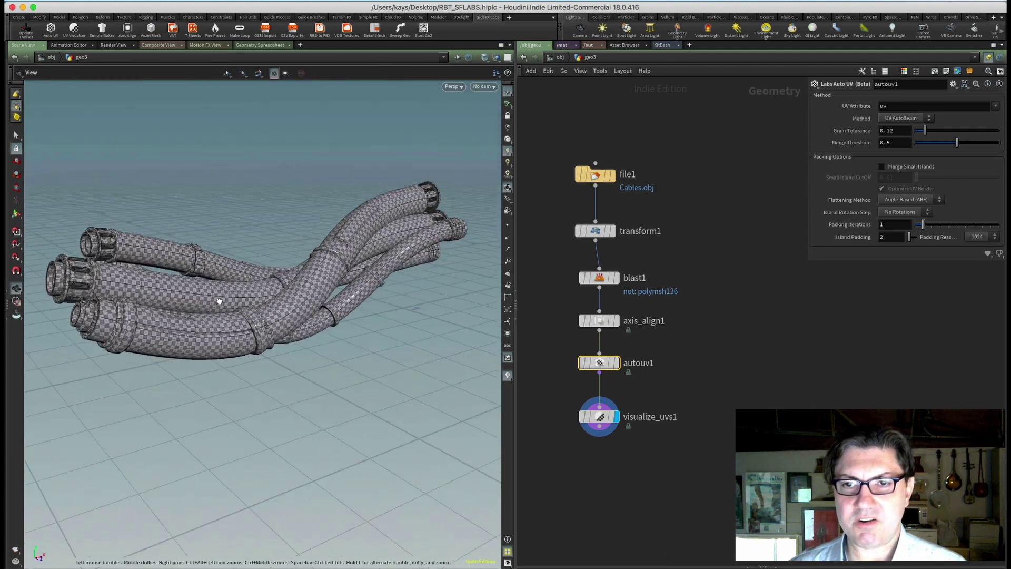
drag(214, 294, 232, 295)
Step: Display visualize_uvs1 with Grid Tiling 1 and inspect the numbered UV tiles
click(603, 420)
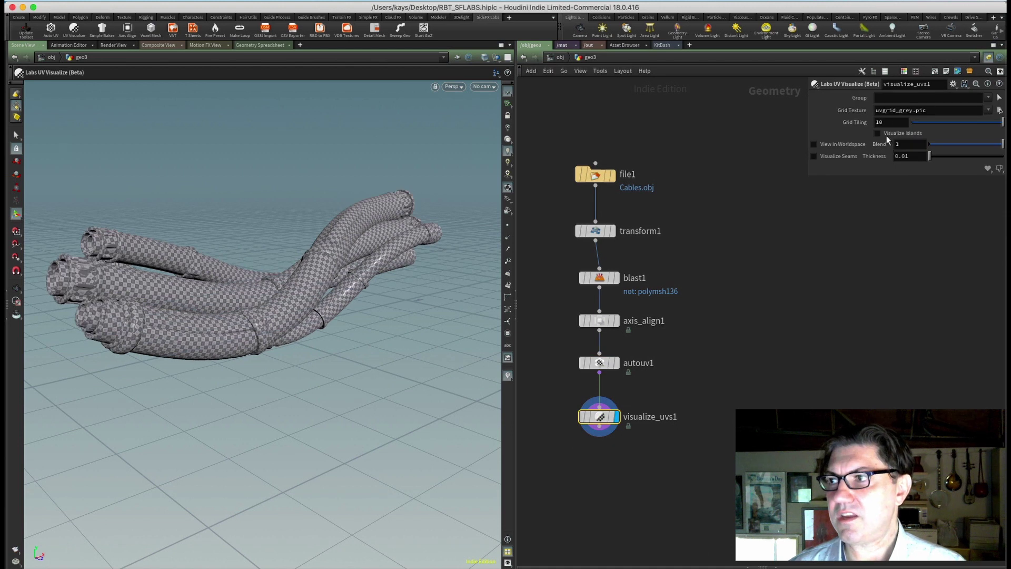
click(876, 121)
text(1)
key(Return)
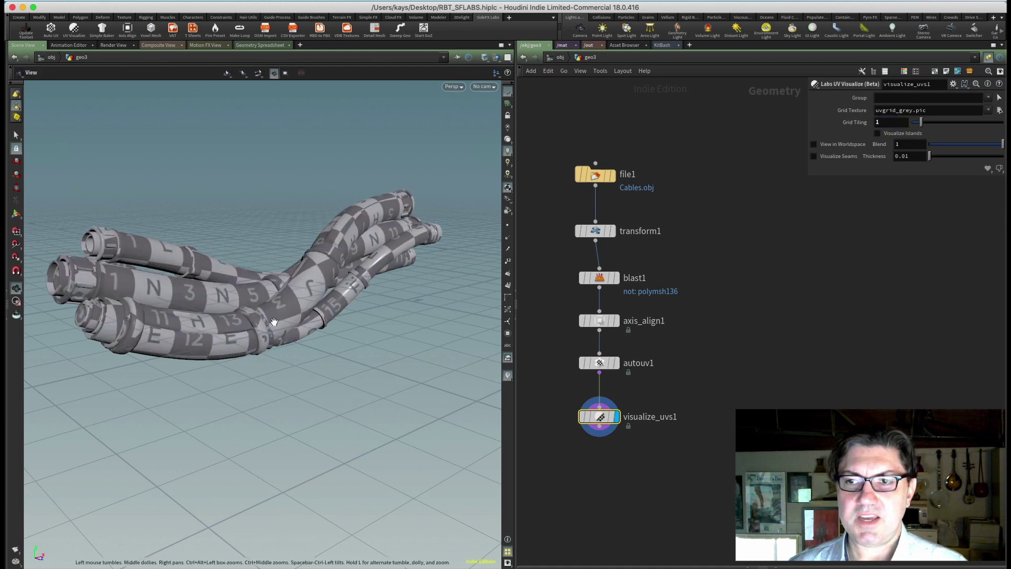
drag(237, 307, 267, 310)
key(space+5)
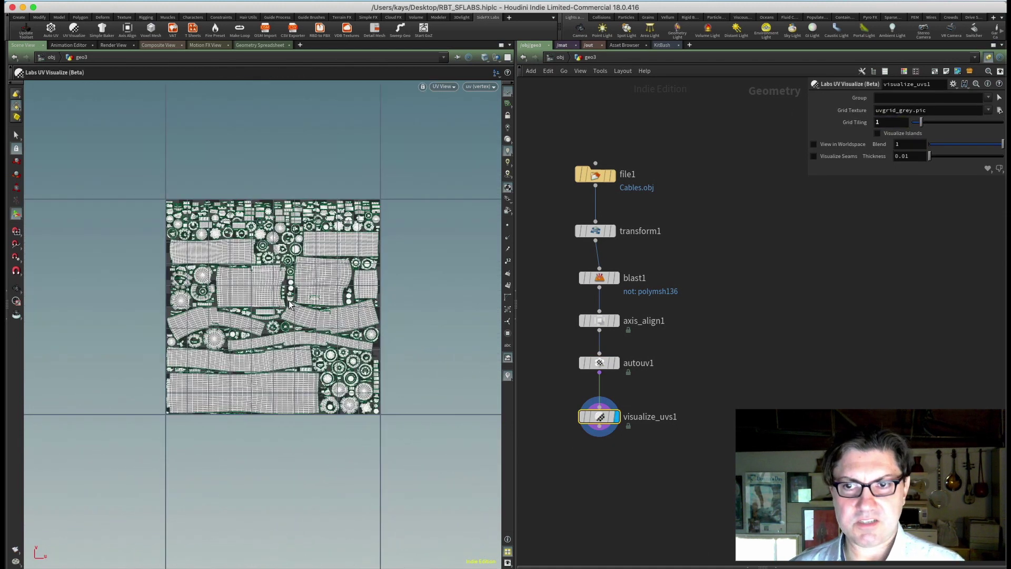
scroll(275, 351, up, 2)
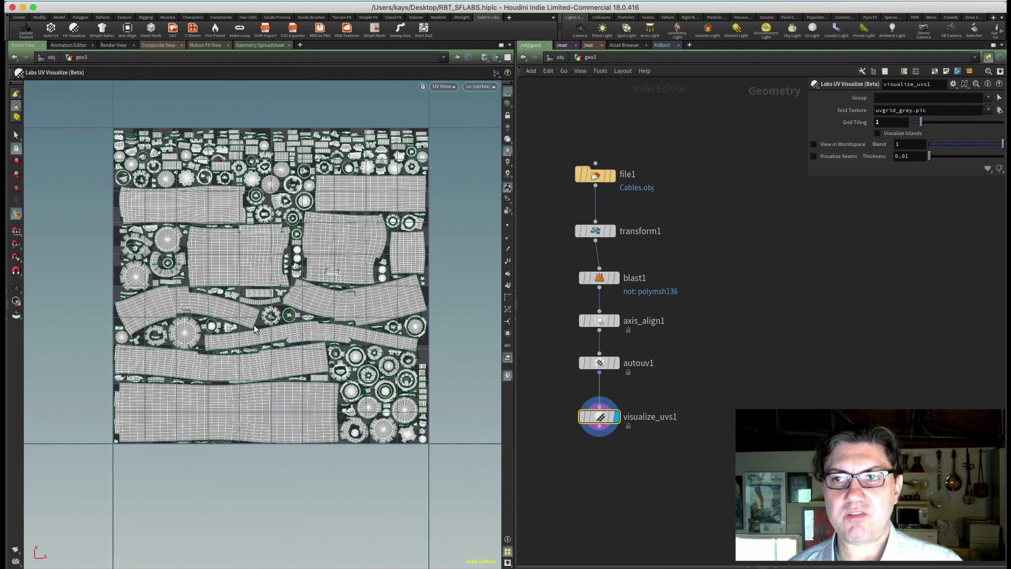
key(Escape)
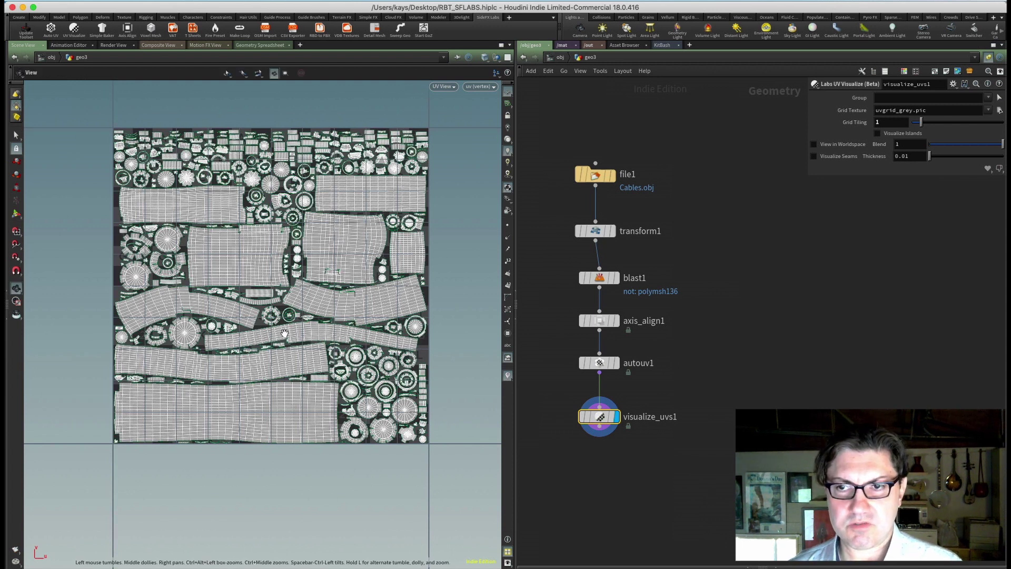
key(space+1)
mouse_move(278, 354)
mouse_down()
mouse_move(254, 332)
mouse_move(269, 324)
mouse_up()
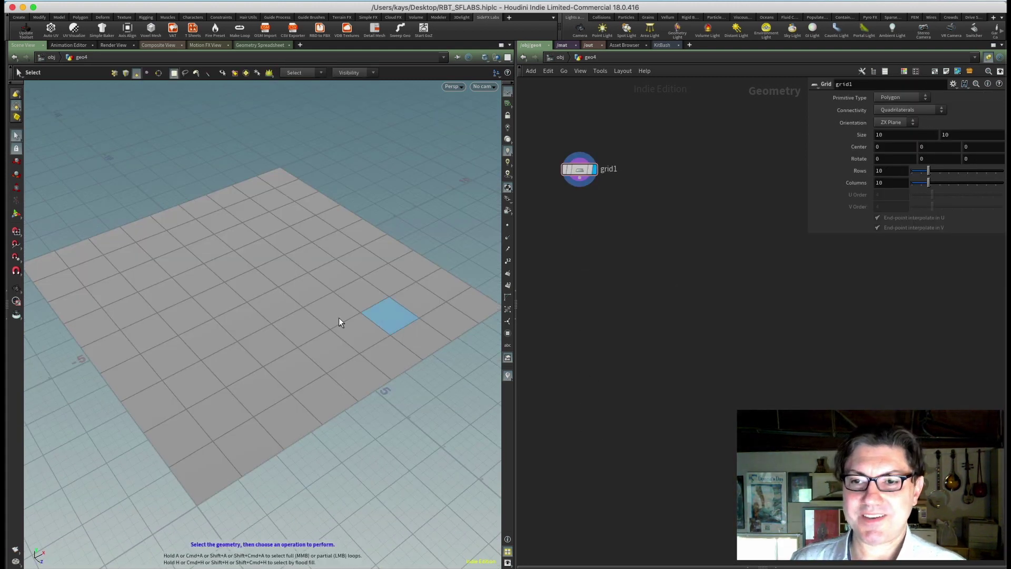
Step: Orbit around grid1 in geo4 and bring up the node menu for Labs WorldBuilding tools
mouse_move(332, 316)
mouse_down()
mouse_move(276, 306)
mouse_move(255, 320)
mouse_move(286, 330)
mouse_move(266, 335)
mouse_up()
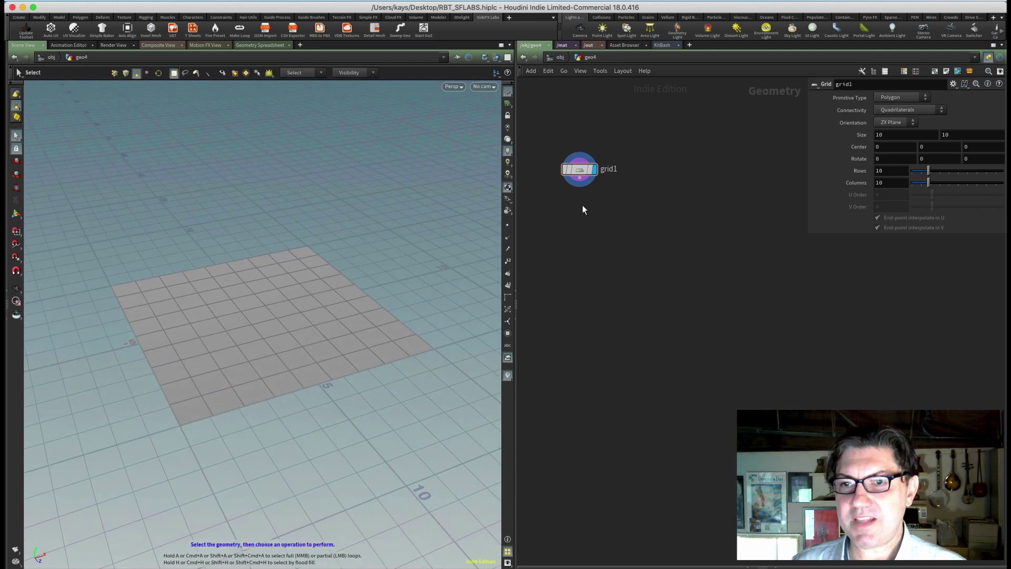
key(Tab)
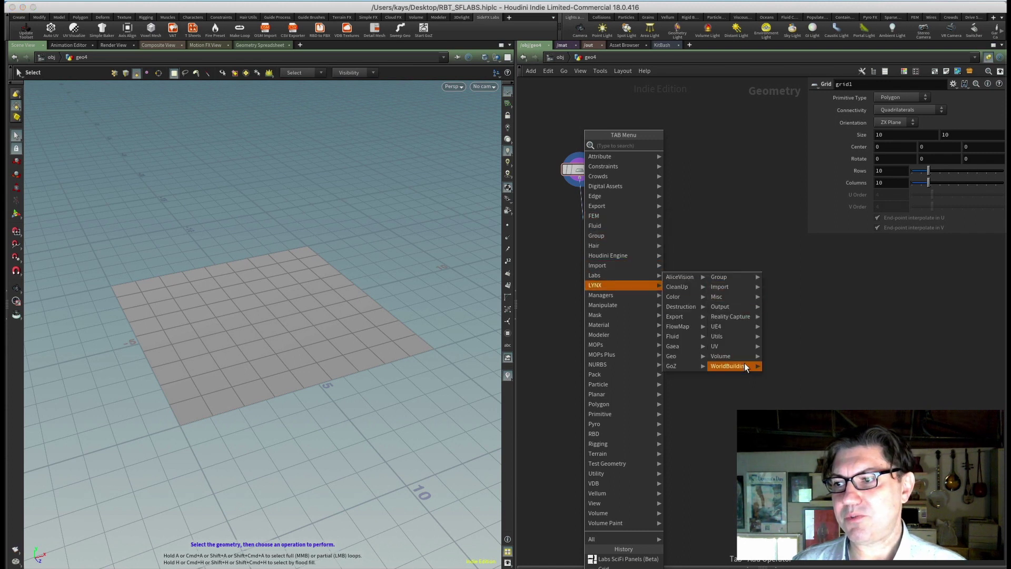
mouse_move(728, 365)
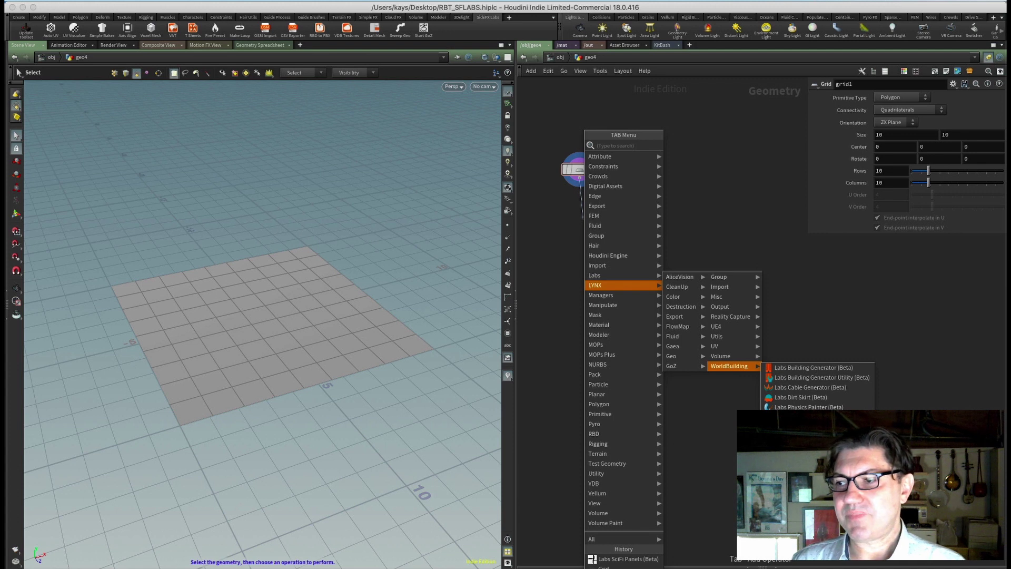
Step: Add a Labs SciFi Panels node under grid1 with Generate New UVs on, and display it
click(625, 559)
click(588, 219)
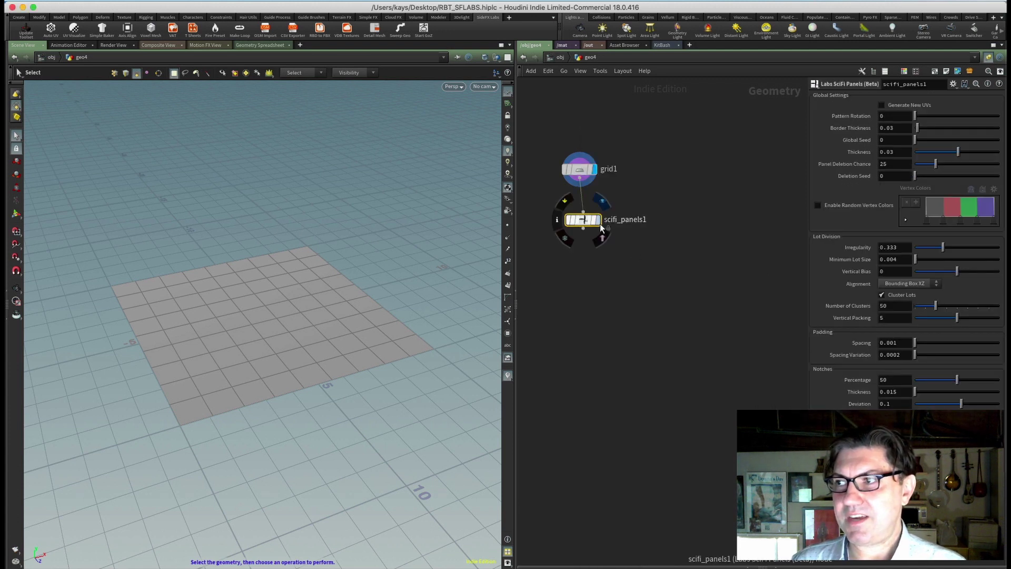
click(881, 105)
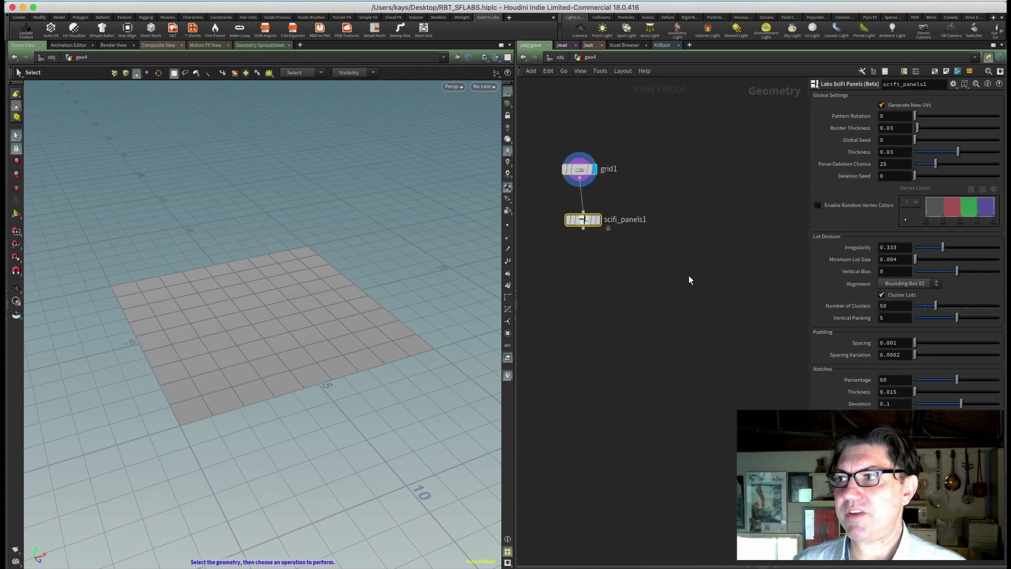
click(598, 219)
drag(584, 221, 580, 244)
Step: Orbit around the panelled grid to inspect the raised sci-fi plates
key(Escape)
drag(311, 320, 267, 333)
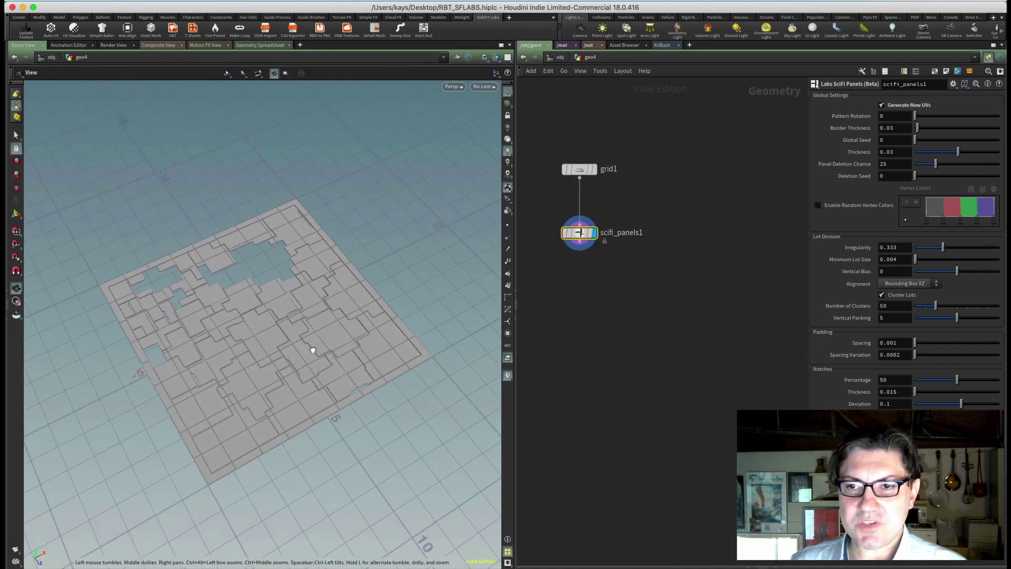
scroll(267, 334, up, 3)
scroll(271, 334, up, 3)
scroll(270, 334, up, 3)
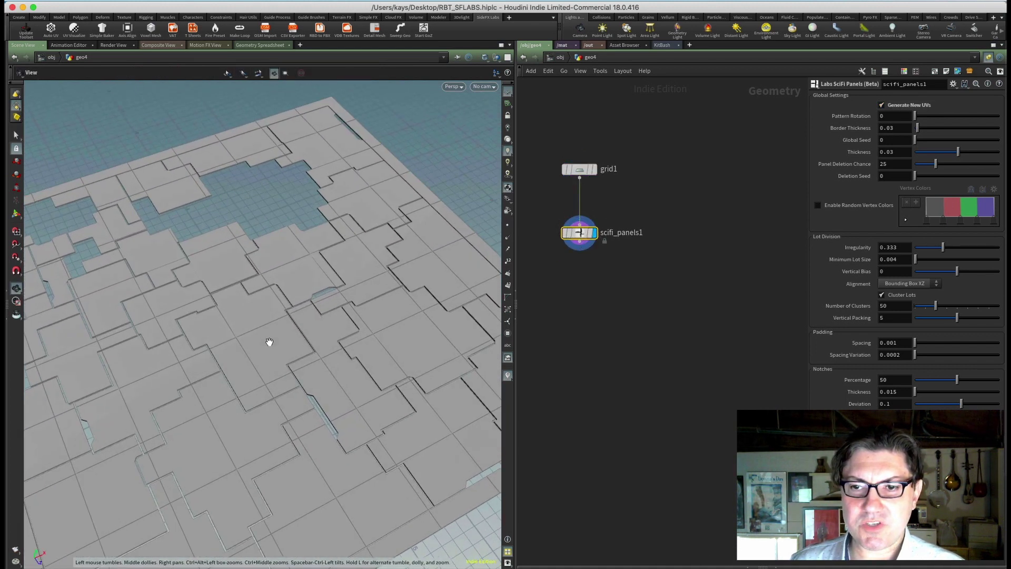
scroll(267, 343, up, 3)
scroll(283, 269, down, 5)
mouse_move(276, 309)
mouse_down()
mouse_move(315, 290)
mouse_move(284, 309)
mouse_up()
scroll(282, 269, up, 3)
key(s)
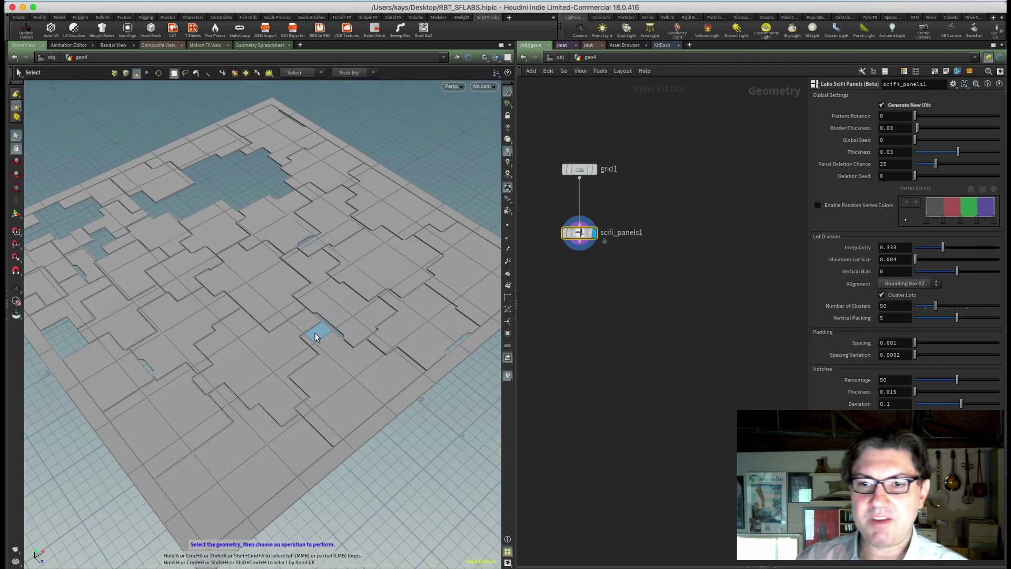
key(Escape)
mouse_move(234, 360)
mouse_down()
mouse_move(306, 336)
mouse_move(287, 332)
mouse_move(305, 276)
mouse_move(293, 311)
mouse_up()
scroll(305, 336, down, 5)
key(s)
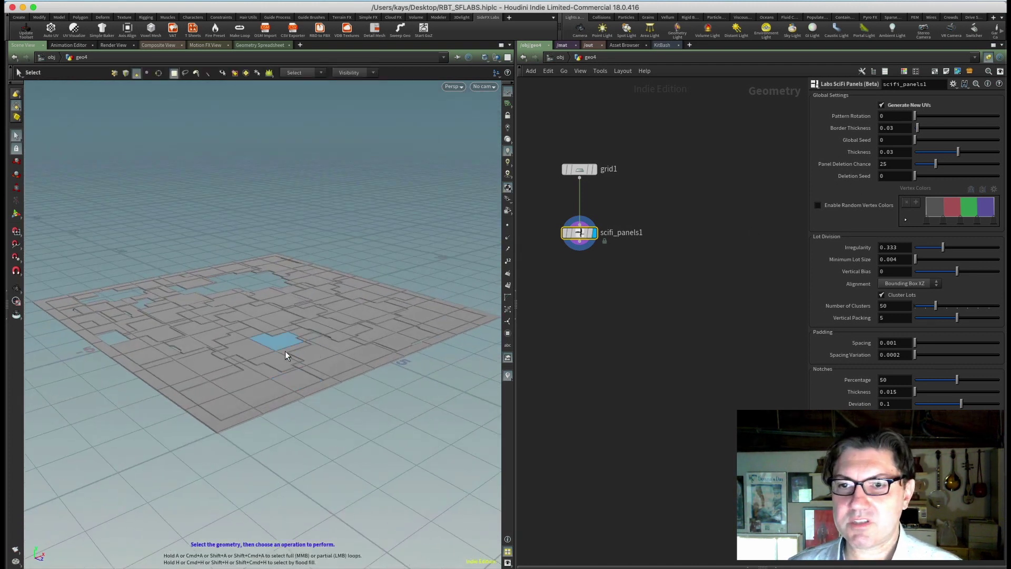
drag(276, 352, 266, 361)
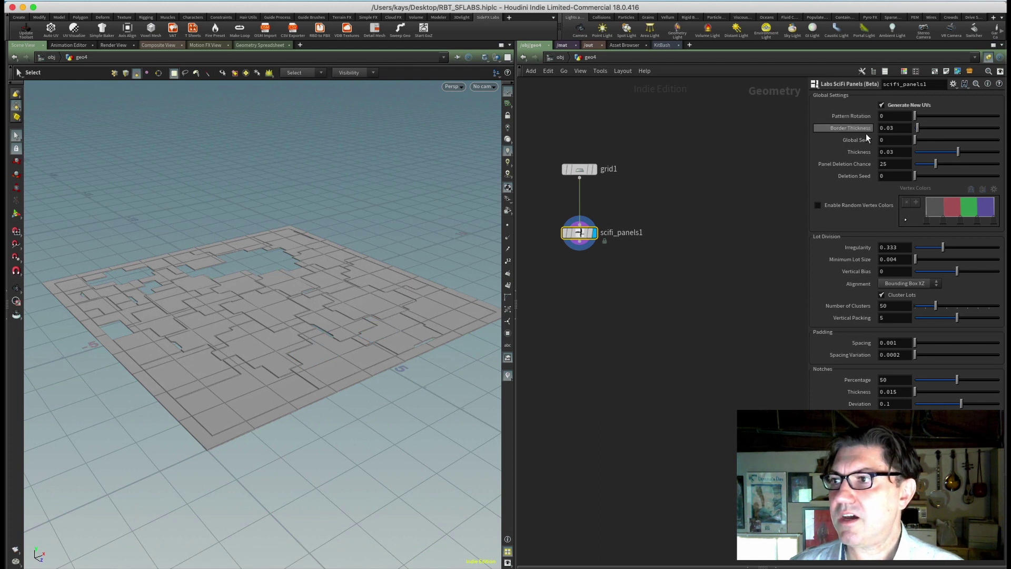
Step: Set the sci-fi panel Thickness to 1 and view the thick blocks
double_click(898, 154)
text(1)
key(Return)
key(Escape)
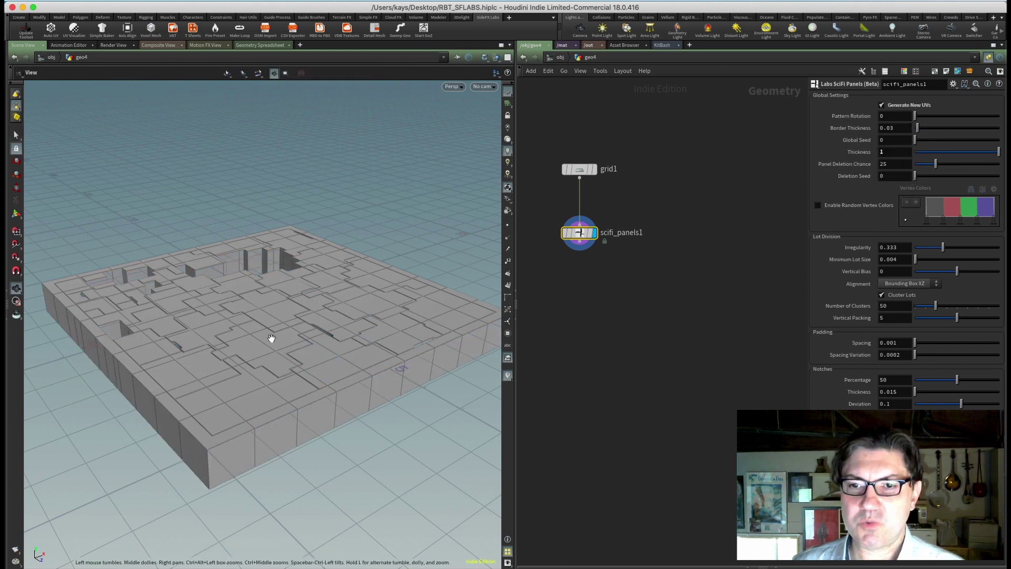
mouse_move(271, 339)
mouse_down()
mouse_move(289, 372)
mouse_move(287, 339)
mouse_move(281, 355)
mouse_move(289, 354)
mouse_up()
key(s)
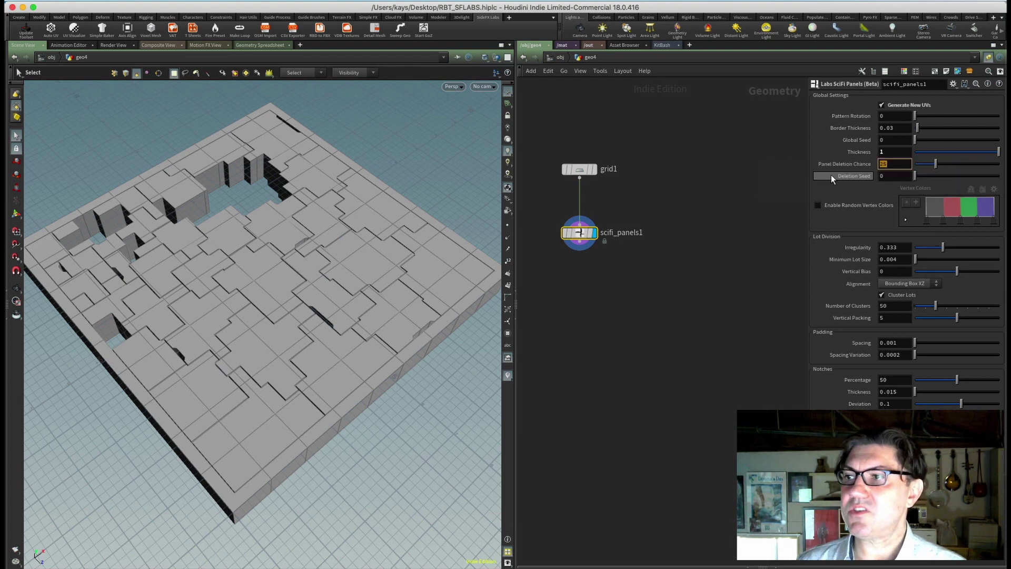
text(50)
Step: Set the Panel Deletion Chance to 50
key(Return)
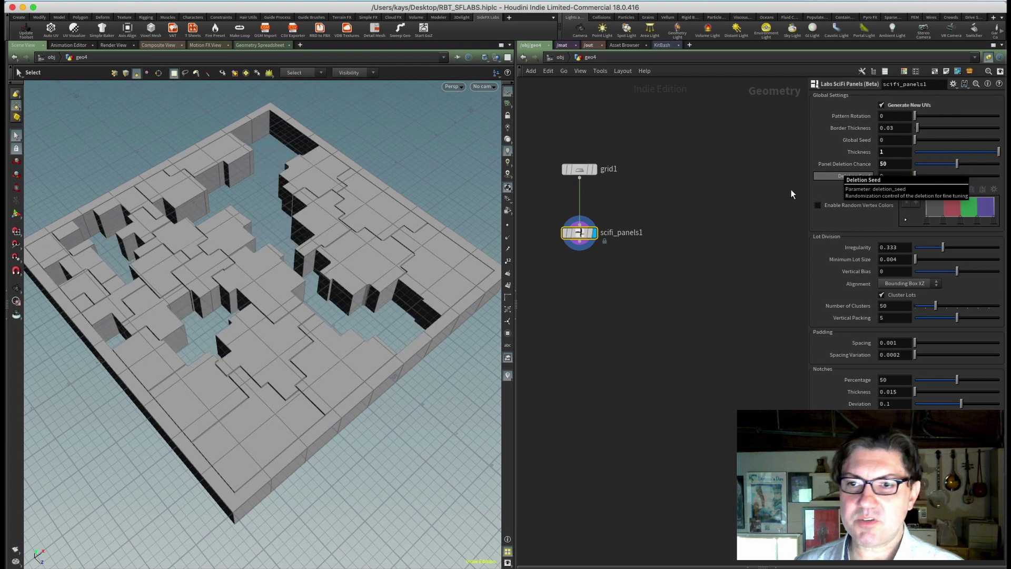
key(Escape)
mouse_move(278, 358)
mouse_down()
mouse_move(296, 334)
mouse_move(280, 350)
mouse_move(287, 343)
mouse_up()
key(s)
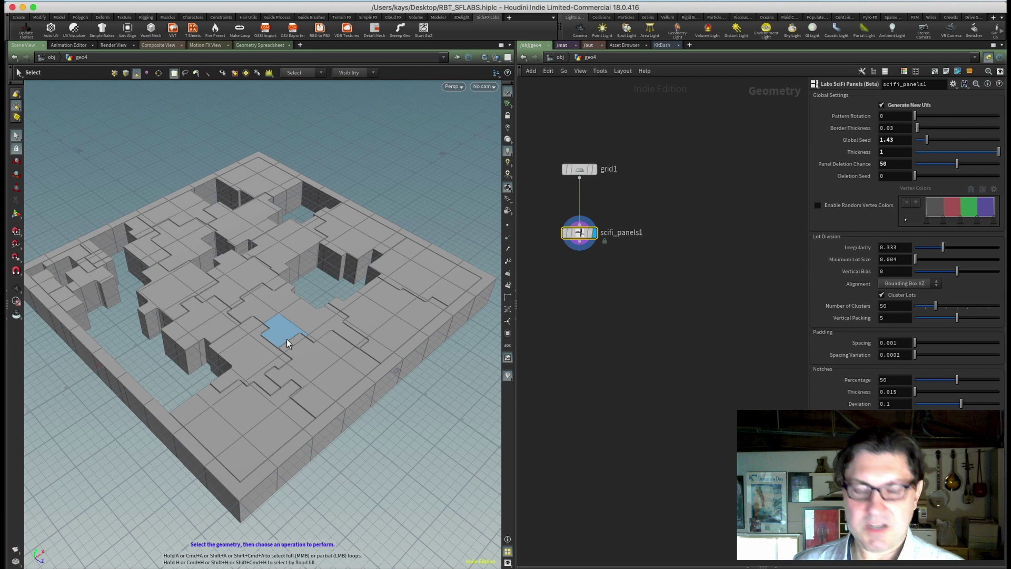
Step: Regenerate the panels, inspect the maze-like walled blocks, then view the empty geo5 grid
key(Escape)
drag(287, 343, 293, 336)
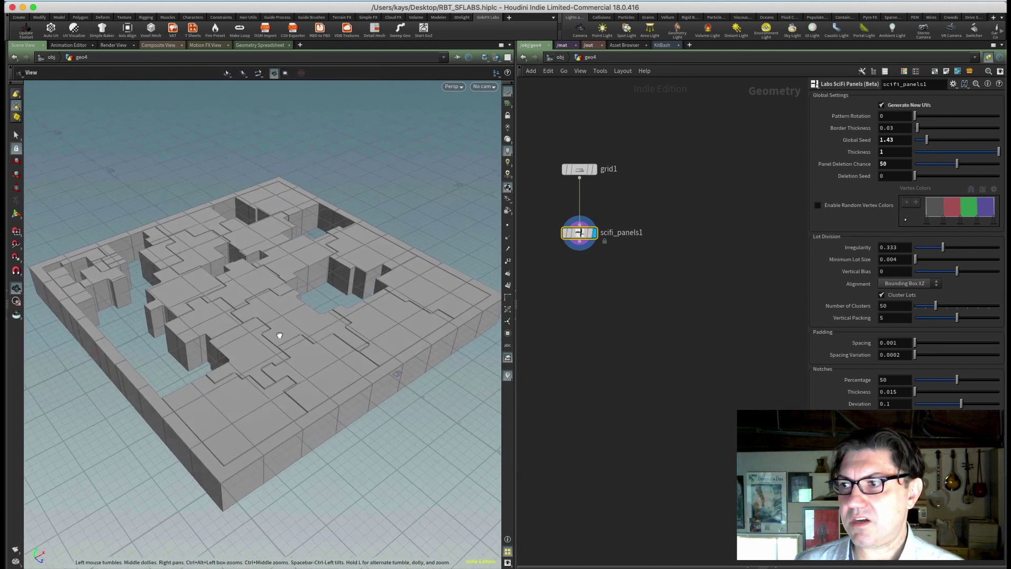
key(s)
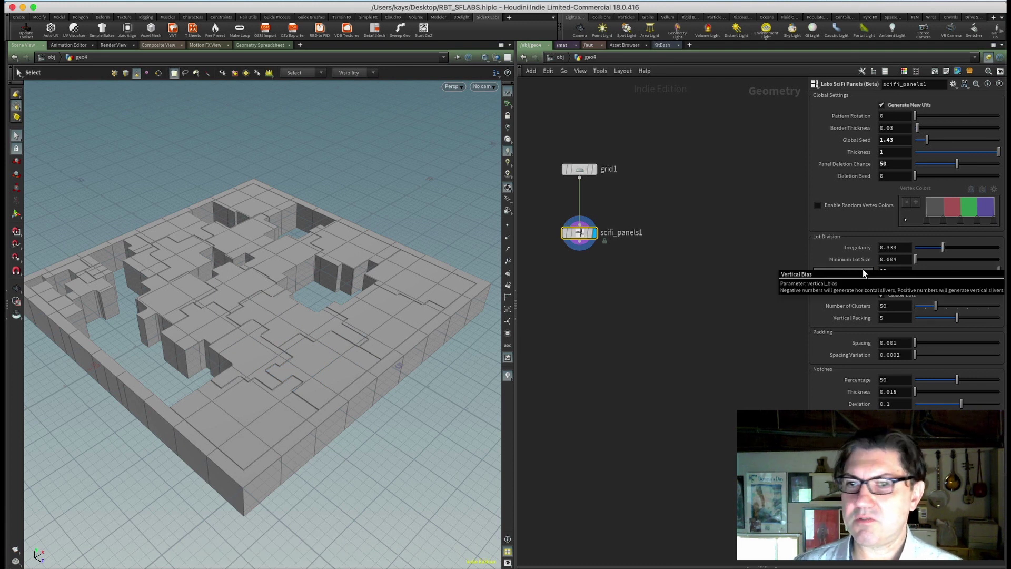
key(Escape)
mouse_move(308, 364)
mouse_down()
mouse_move(262, 351)
mouse_move(264, 306)
mouse_move(260, 341)
mouse_move(305, 300)
mouse_move(300, 276)
mouse_up()
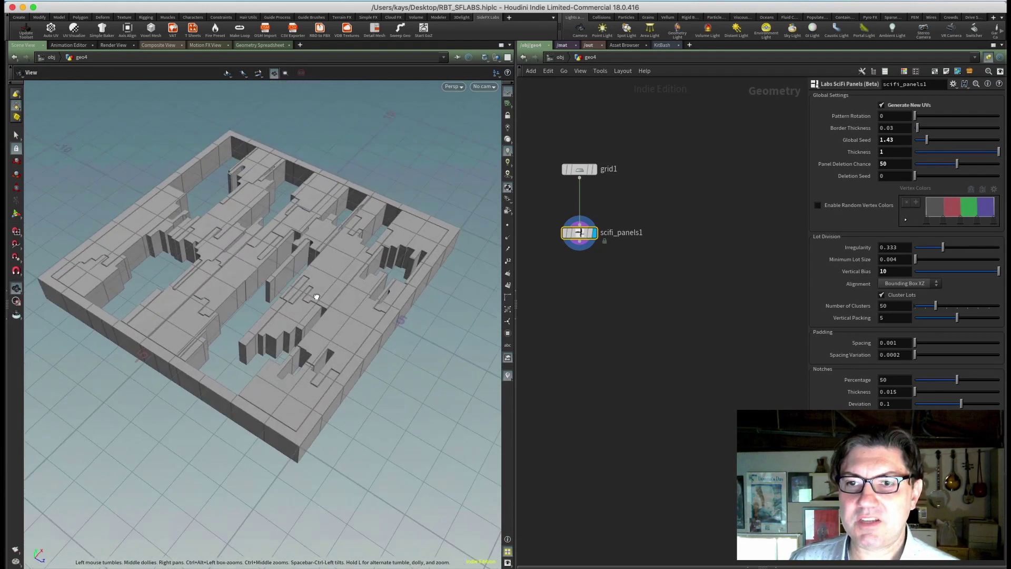
drag(299, 277, 316, 307)
key(s)
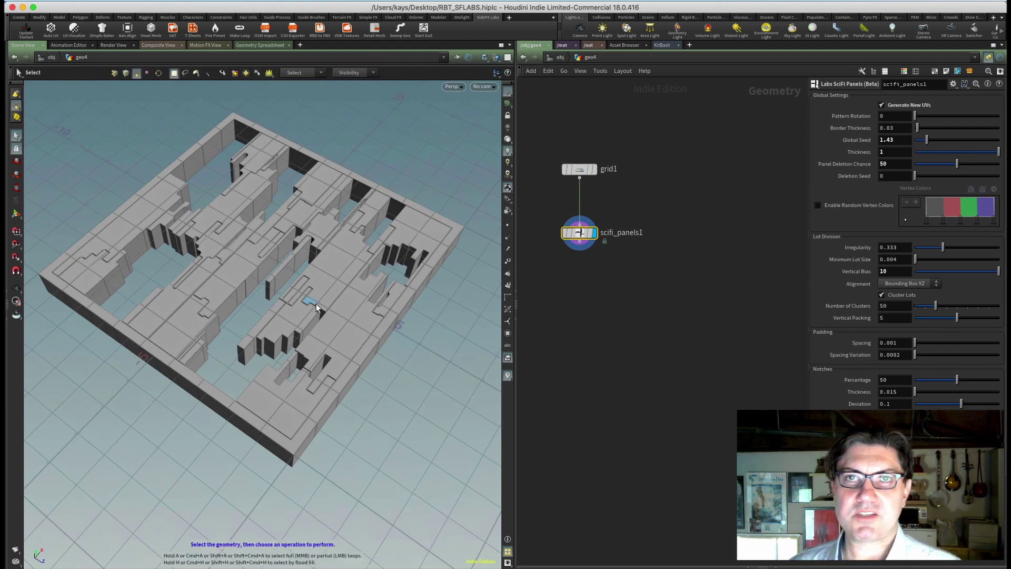
drag(287, 317, 260, 334)
Step: Add a Curve node in geo5 and switch the viewport to the Front view
key(Tab)
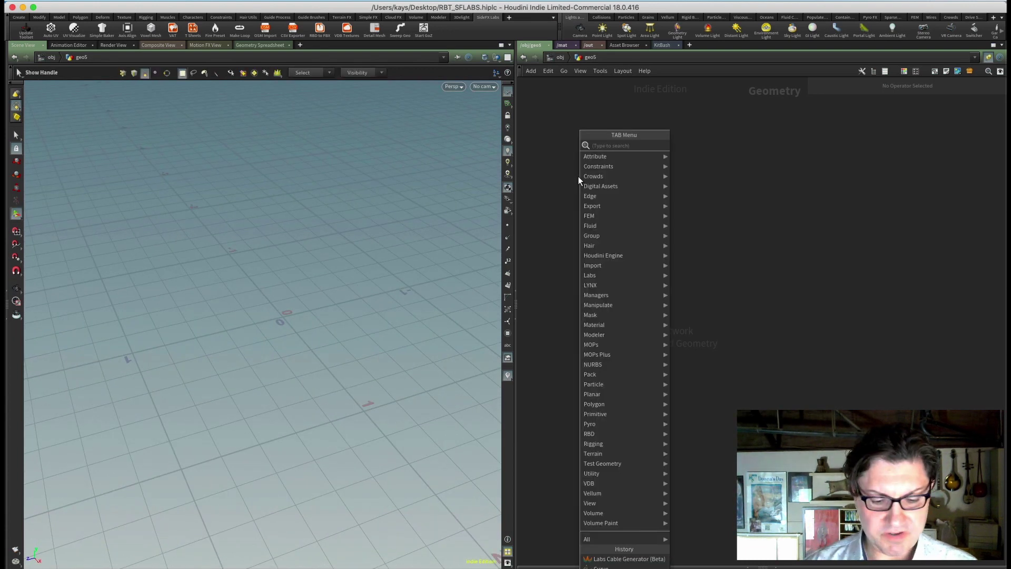
text(box)
key(Return)
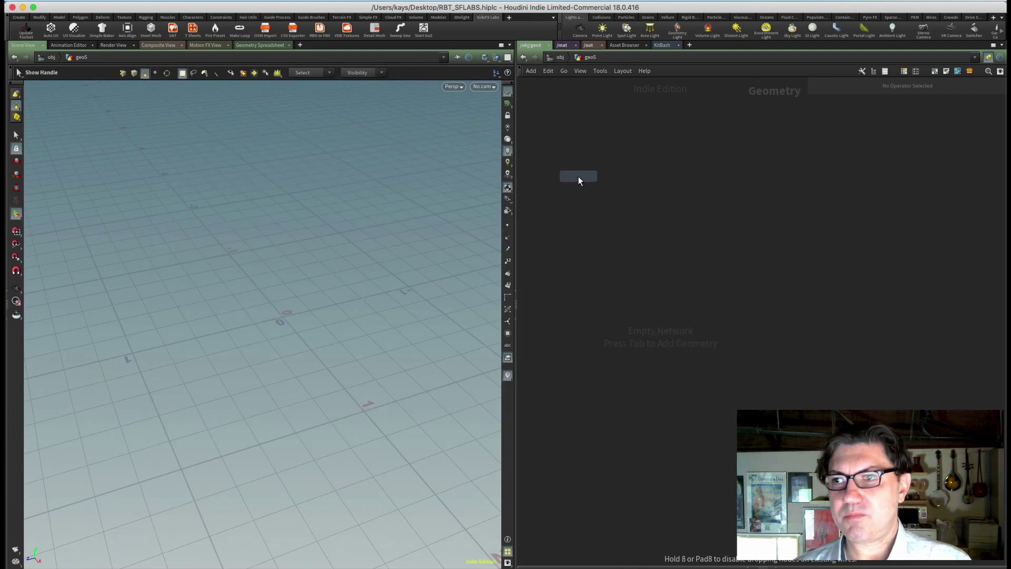
click(578, 180)
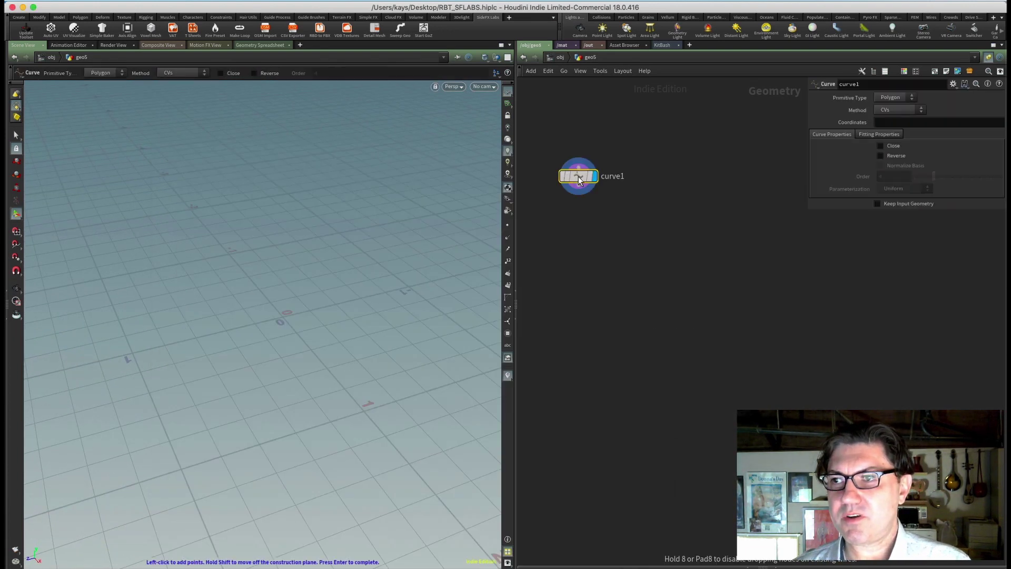
click(459, 87)
mouse_move(466, 108)
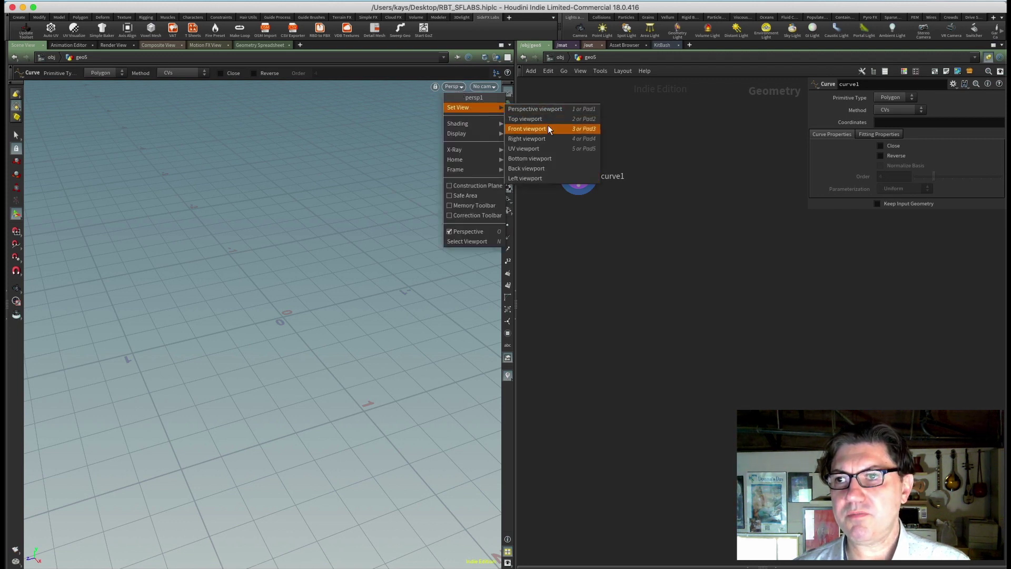
click(548, 128)
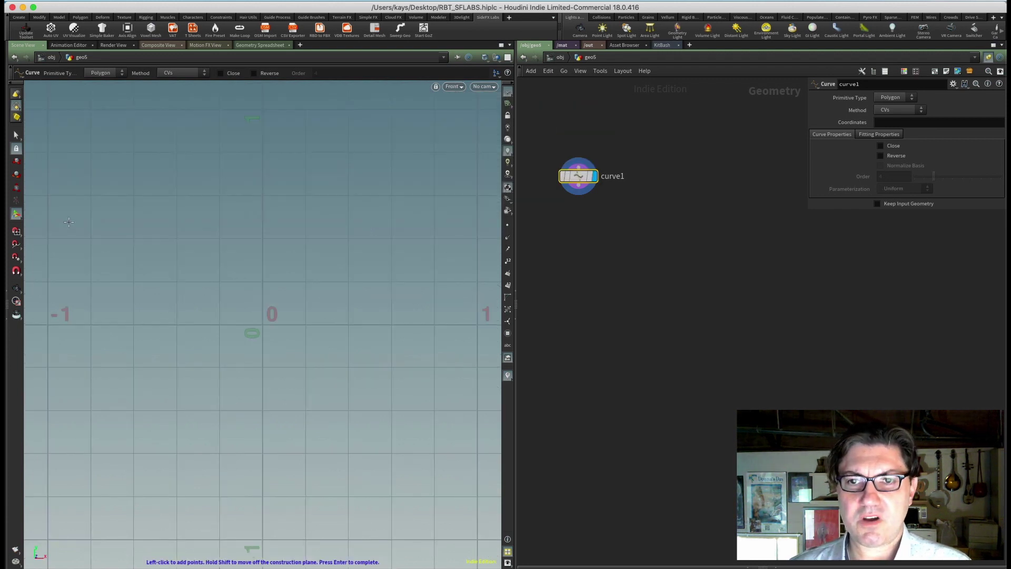
Step: Draw the zigzag curve across the grid and orbit back to a perspective angle
click(49, 206)
click(183, 414)
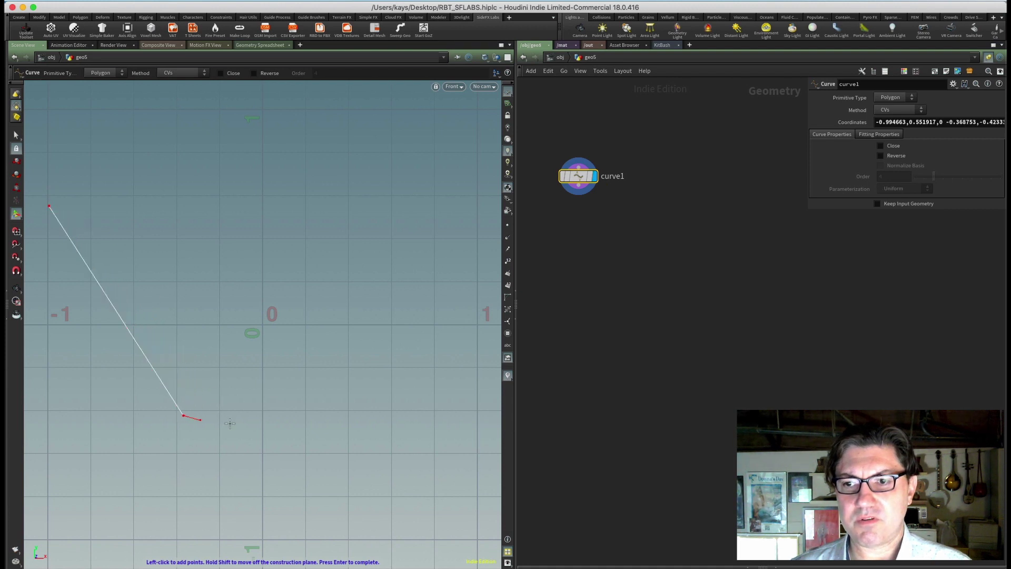
click(345, 336)
click(426, 421)
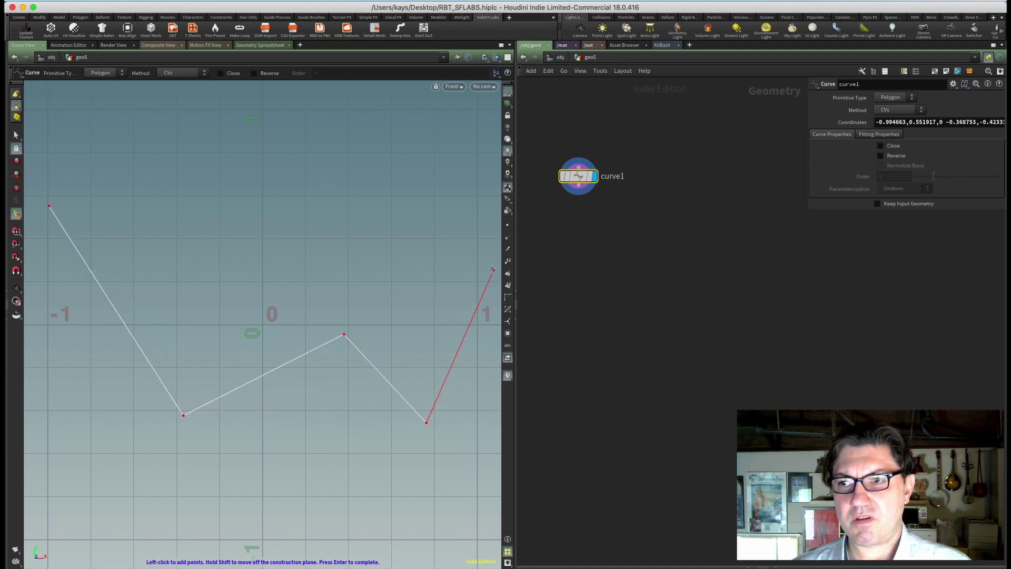
key(Return)
scroll(261, 289, down, 3)
key(Escape)
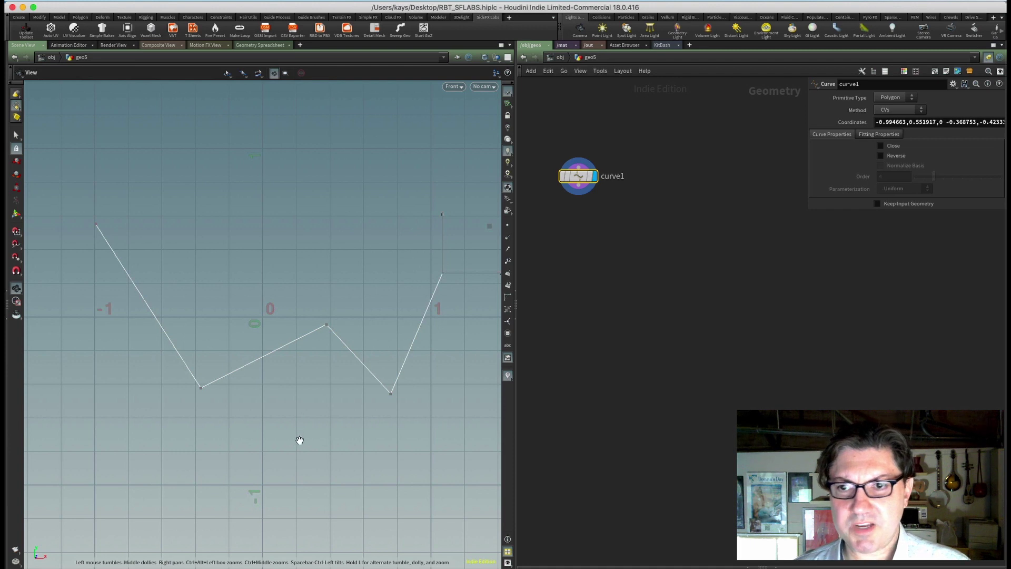
mouse_move(300, 440)
mouse_down()
mouse_move(356, 348)
mouse_move(198, 354)
mouse_move(282, 388)
mouse_move(244, 345)
mouse_move(244, 357)
mouse_move(295, 336)
mouse_up()
key(Return)
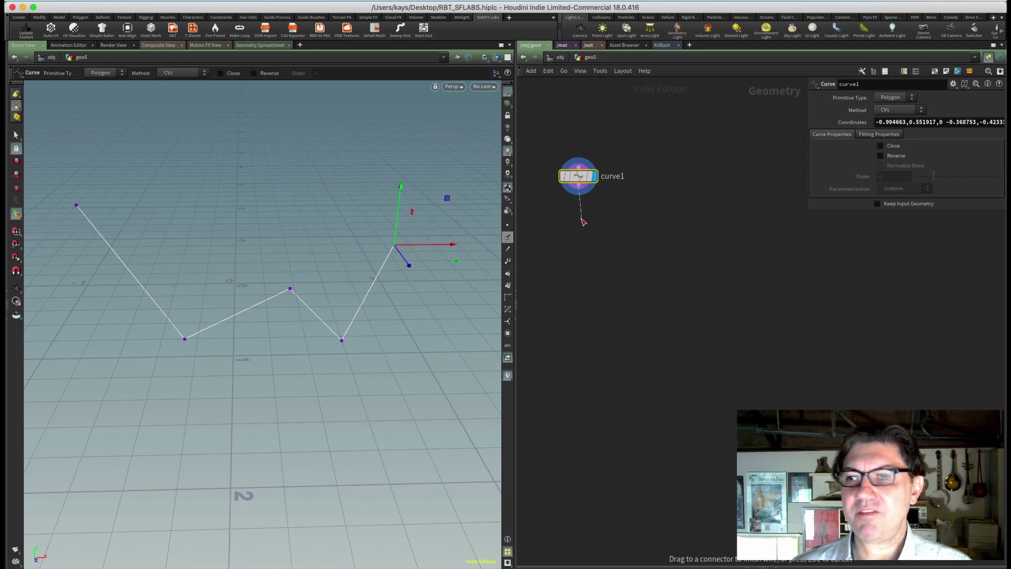
Step: Add a Labs Cable Generator, cable_generator1, under curve1
key(Tab)
text(cabl)
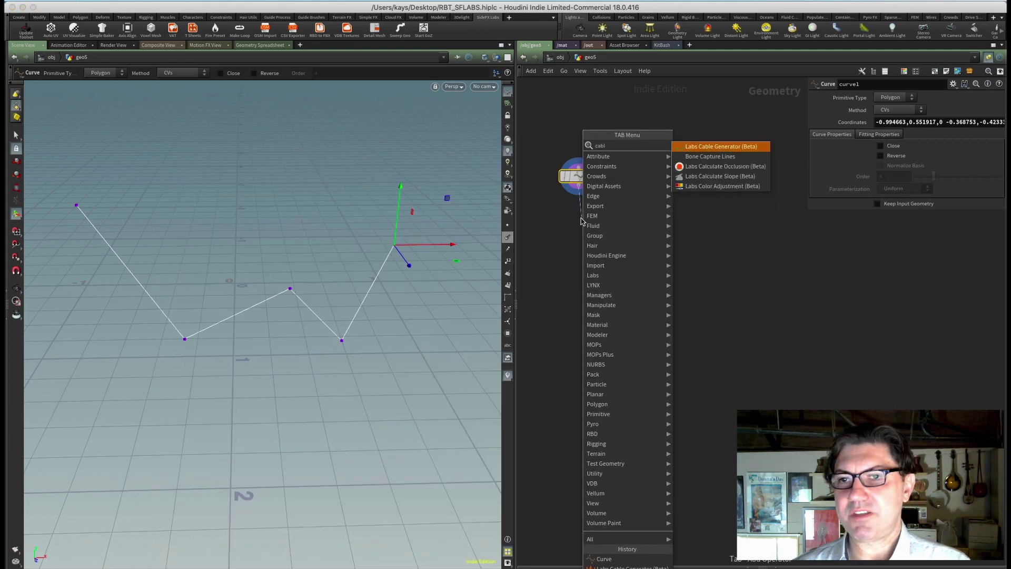
click(720, 146)
click(584, 221)
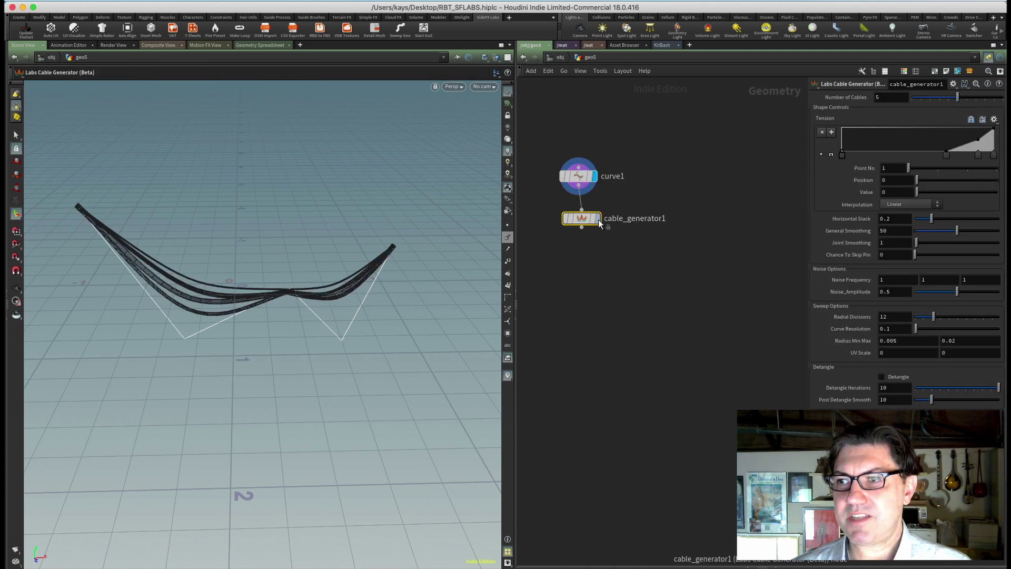
mouse_move(289, 322)
mouse_down()
mouse_move(293, 309)
mouse_move(246, 346)
mouse_move(265, 309)
mouse_move(299, 327)
mouse_move(290, 331)
mouse_up()
scroll(266, 321, up, 3)
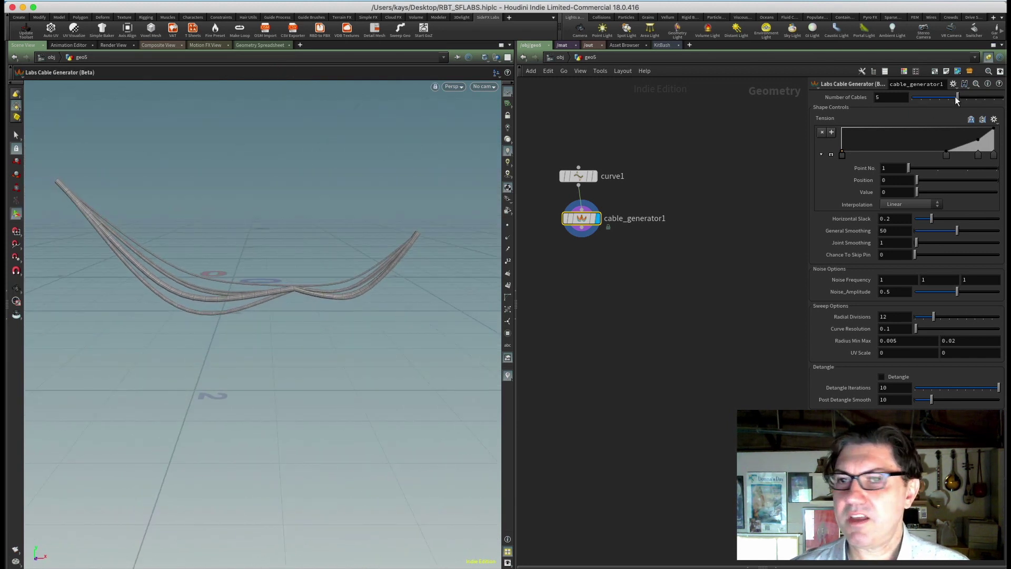
Step: Set Number of Cables to 6 and raise the Tension ramp, starting near 0.3
mouse_move(952, 96)
mouse_down()
mouse_move(929, 97)
mouse_move(965, 98)
mouse_up()
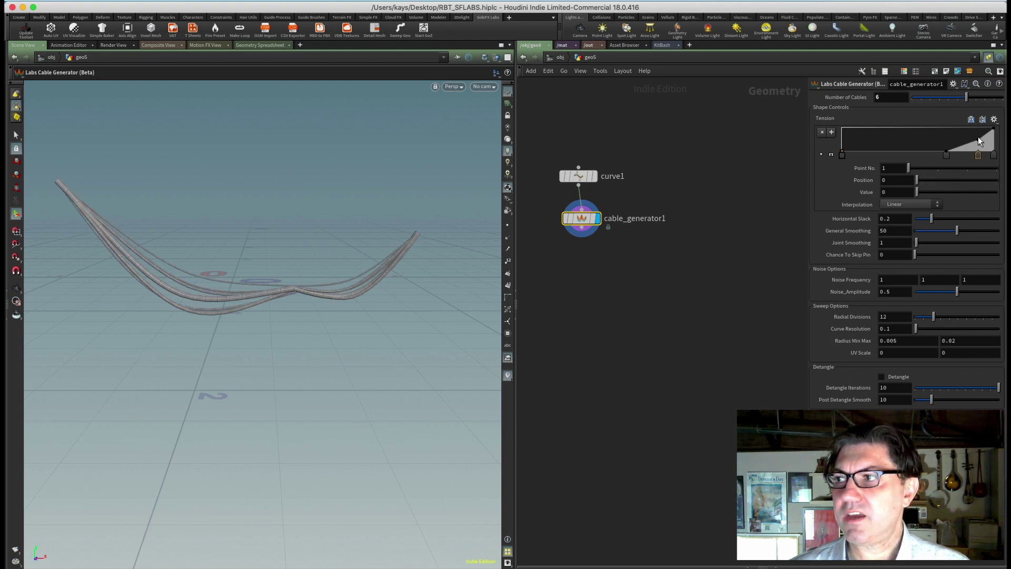
drag(978, 138, 976, 136)
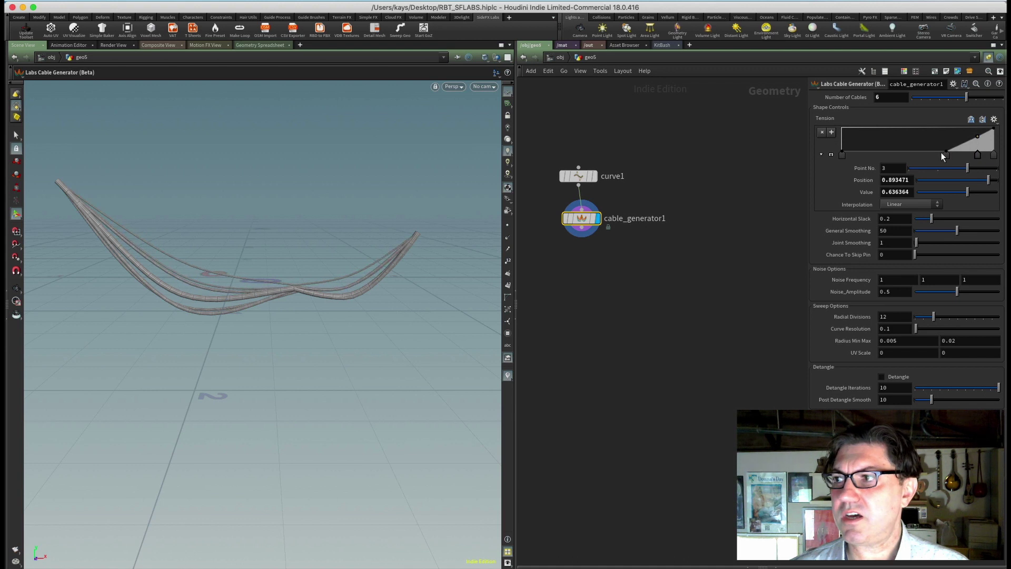
click(842, 154)
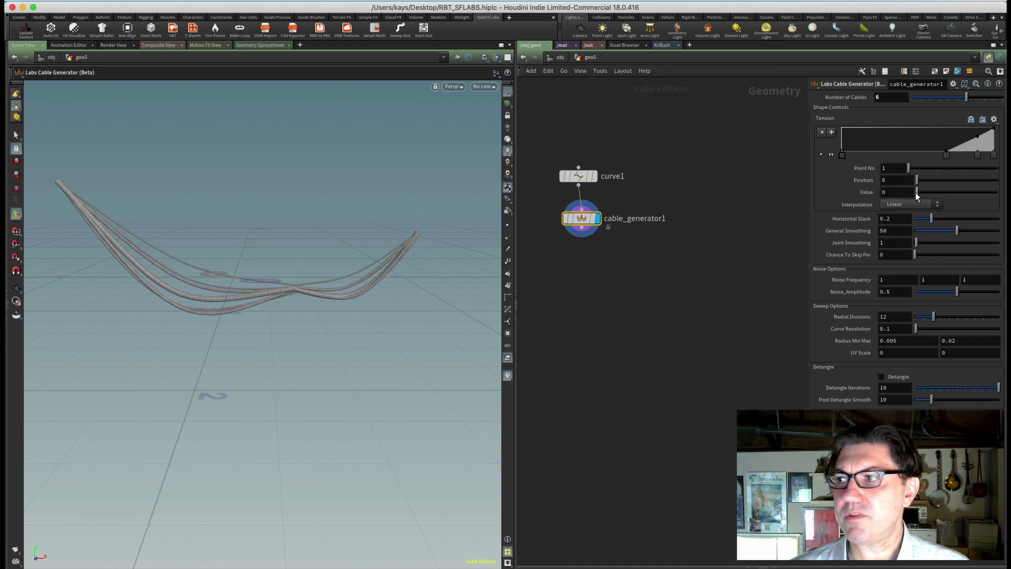
mouse_move(917, 192)
mouse_down()
mouse_move(975, 200)
mouse_move(908, 201)
mouse_move(941, 203)
mouse_up()
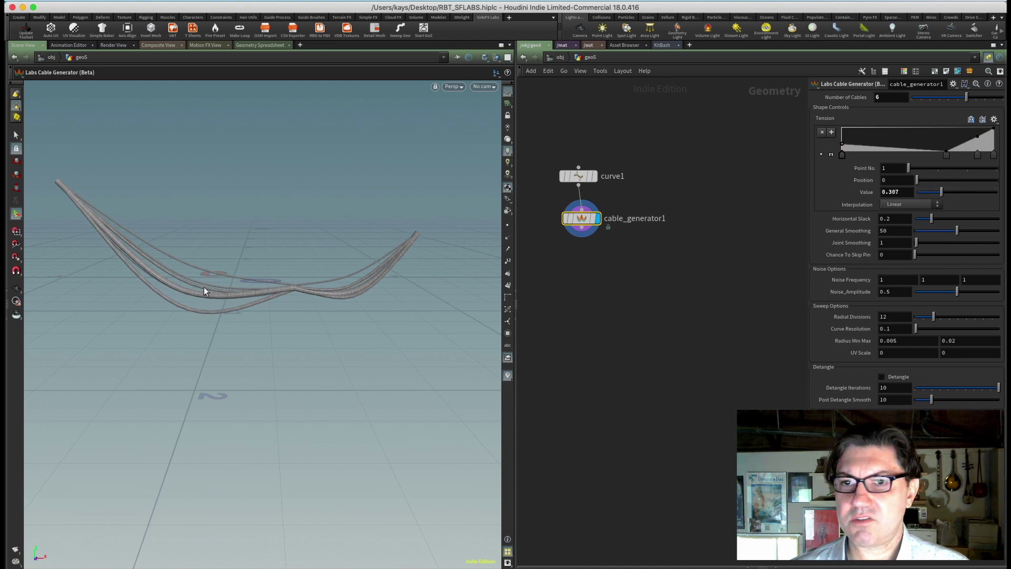
Step: Orbit around the six sagging cables, then view the empty new network
key(Escape)
drag(208, 293, 232, 300)
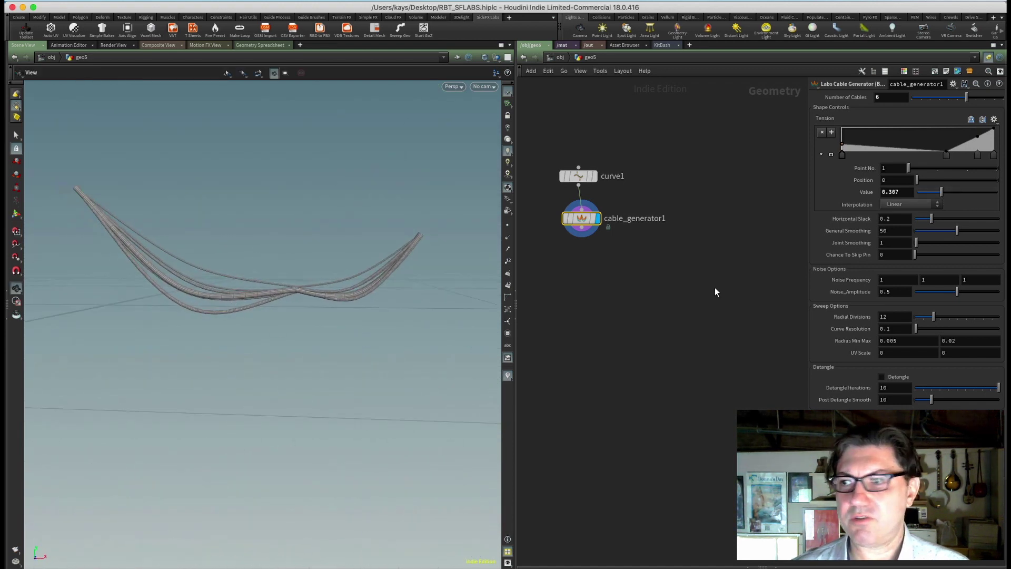
key(Return)
key(Escape)
mouse_move(294, 300)
mouse_down()
mouse_move(223, 351)
mouse_move(192, 318)
mouse_move(301, 333)
mouse_move(294, 315)
mouse_move(278, 323)
mouse_move(303, 316)
mouse_move(268, 336)
mouse_move(122, 242)
mouse_up()
key(Return)
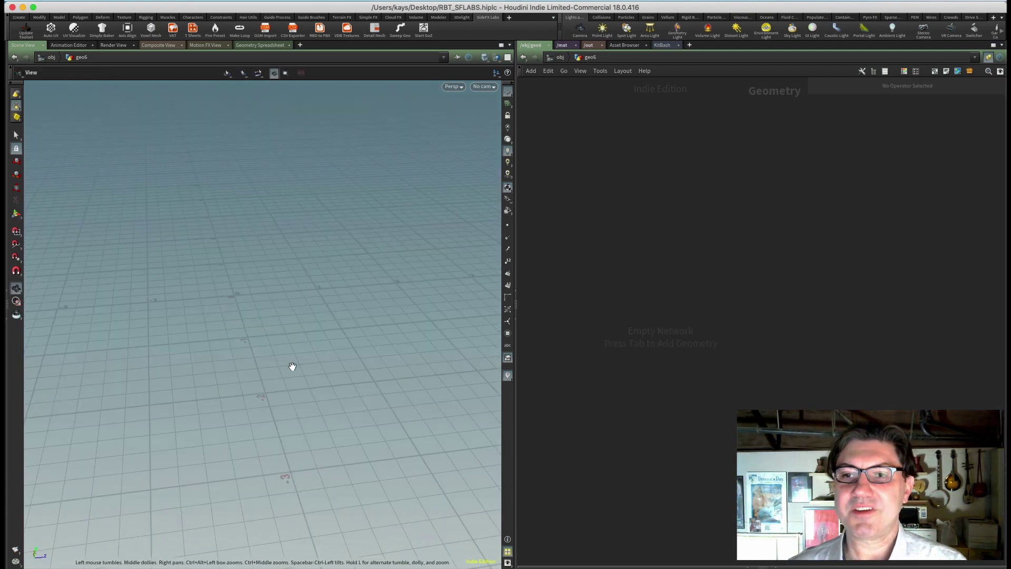
mouse_move(291, 367)
mouse_down()
mouse_move(248, 298)
mouse_move(277, 326)
mouse_move(281, 299)
mouse_up()
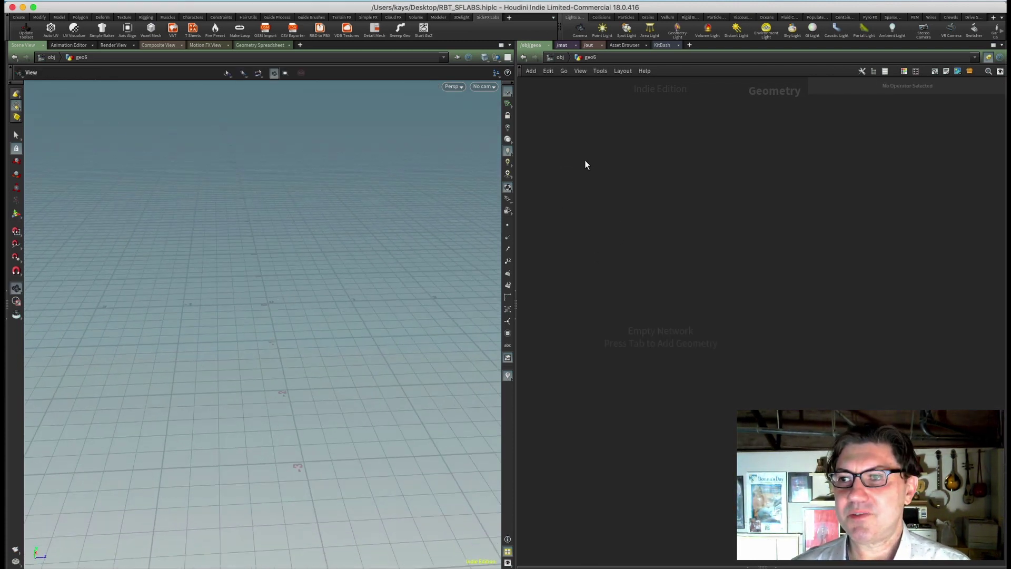
Step: Add a Torus node with a Normal node wired below it
key(Tab)
text(box)
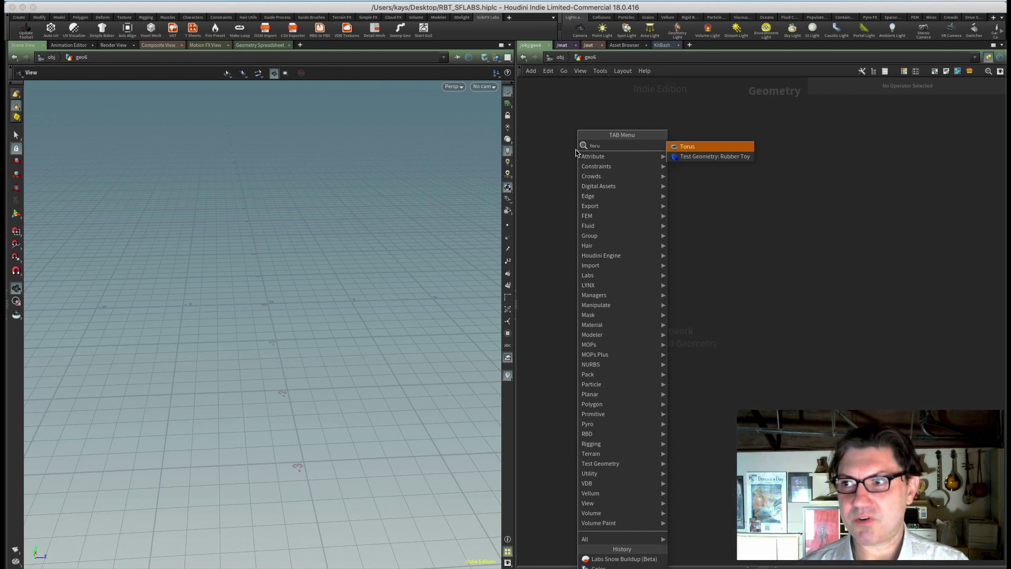
key(Return)
click(576, 153)
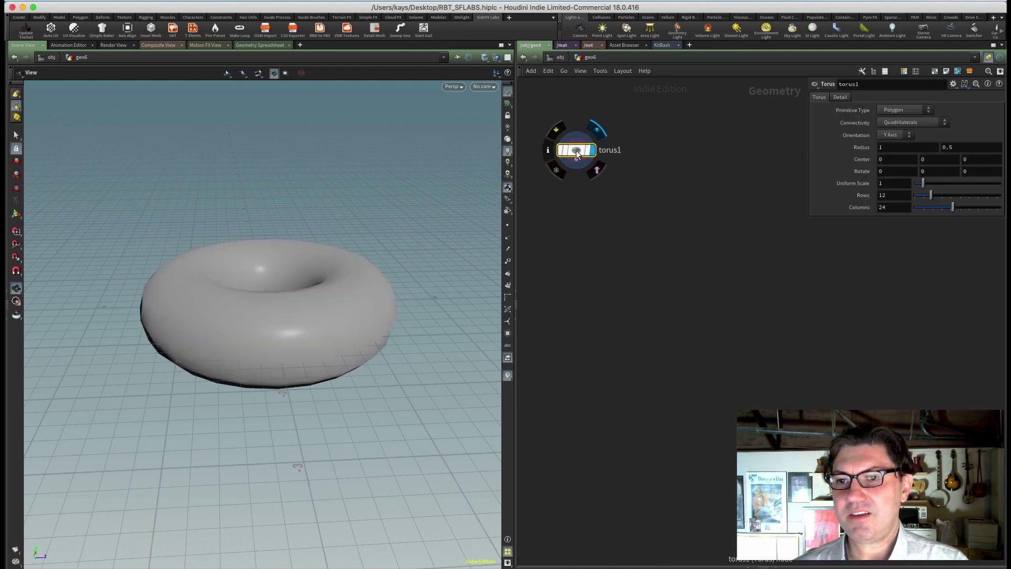
key(Tab)
text(norm)
key(Return)
click(578, 203)
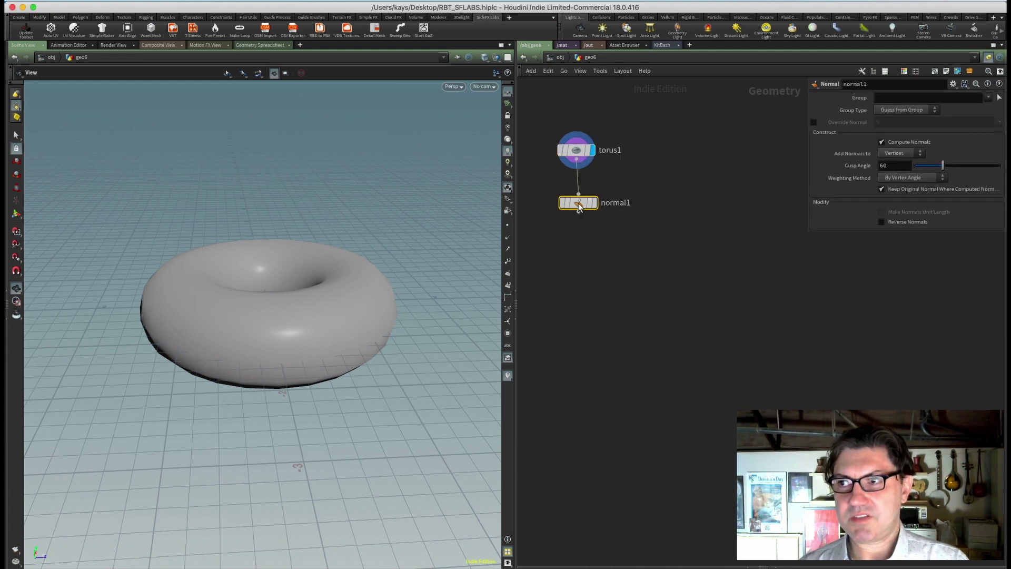
Step: Wire a Color node, color1, under normal1 and display it
click(579, 210)
click(582, 253)
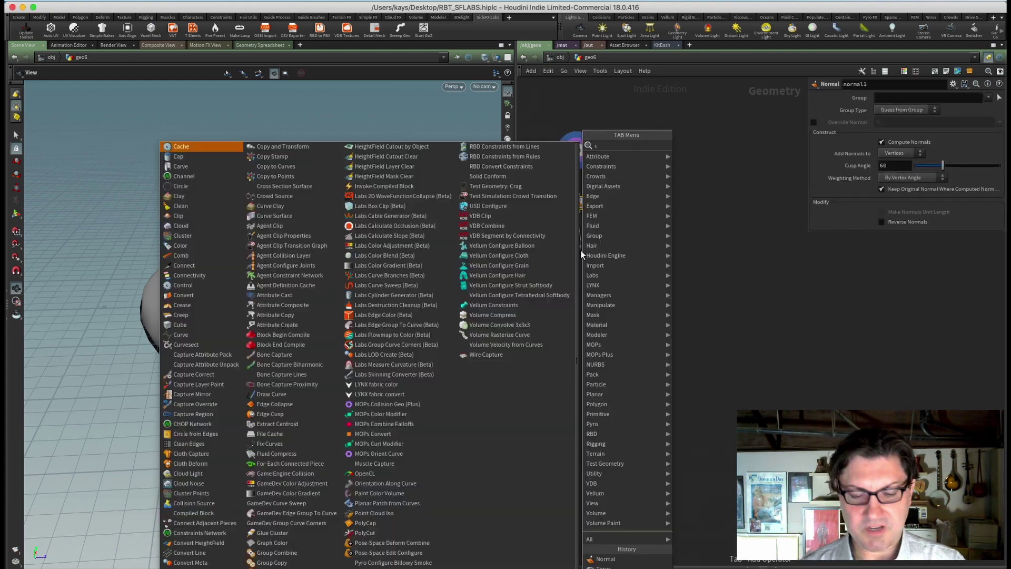
click(695, 158)
click(583, 251)
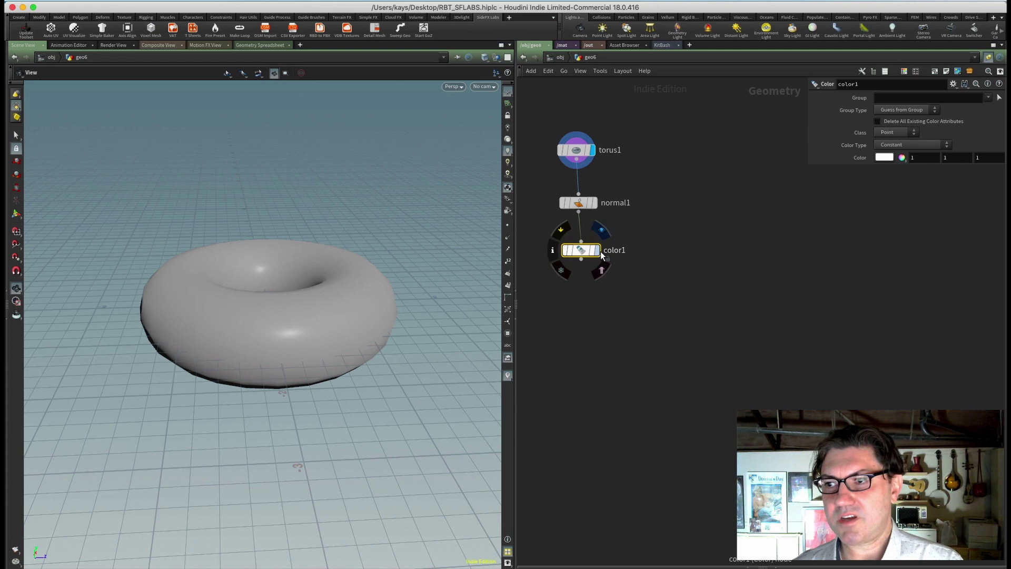
click(599, 251)
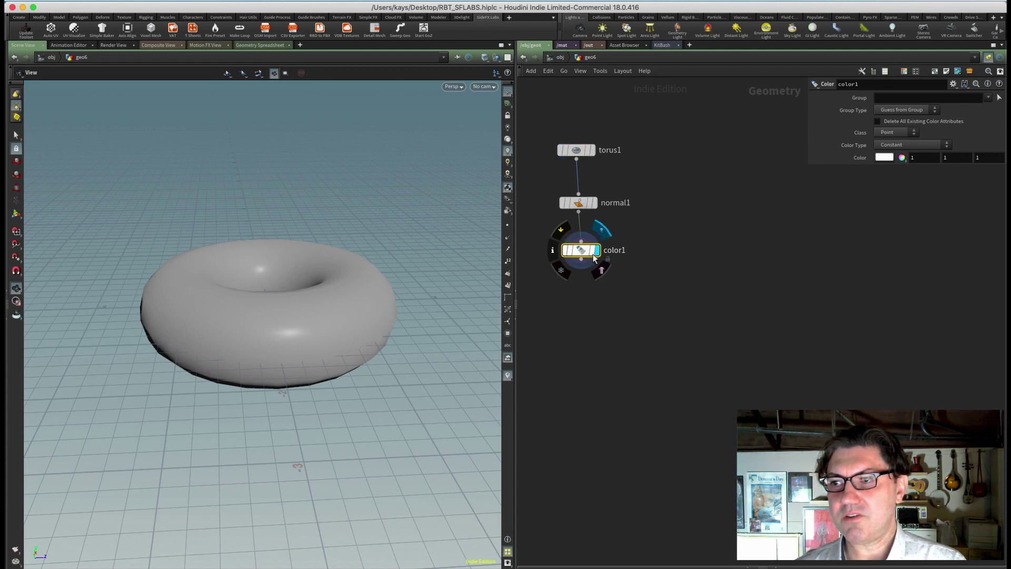
Step: Colour the torus 7F3F00 with saturation lowered to 0.862, a caramel brown
click(883, 158)
click(844, 103)
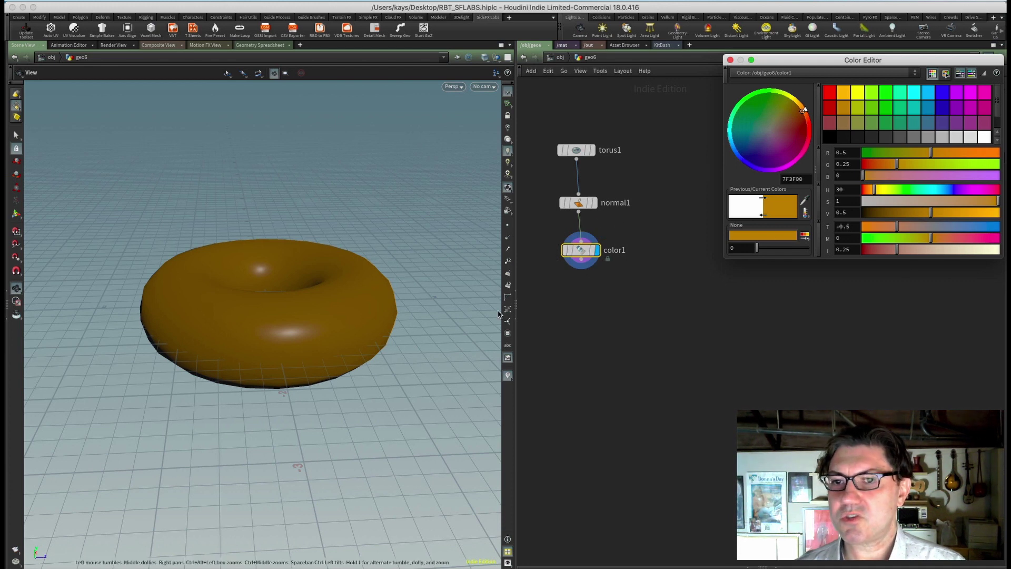
drag(981, 203, 978, 201)
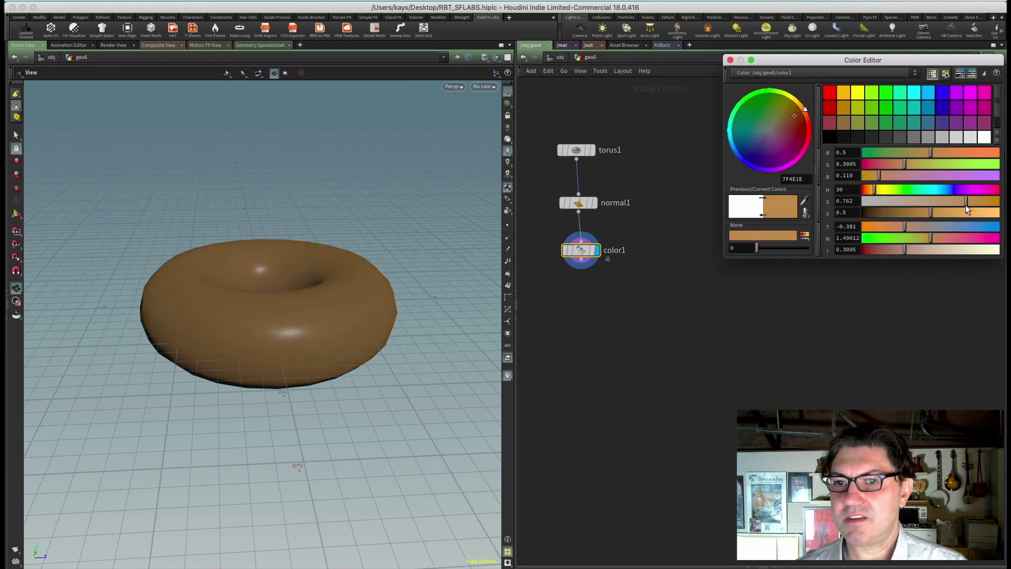
click(729, 59)
drag(266, 318, 260, 318)
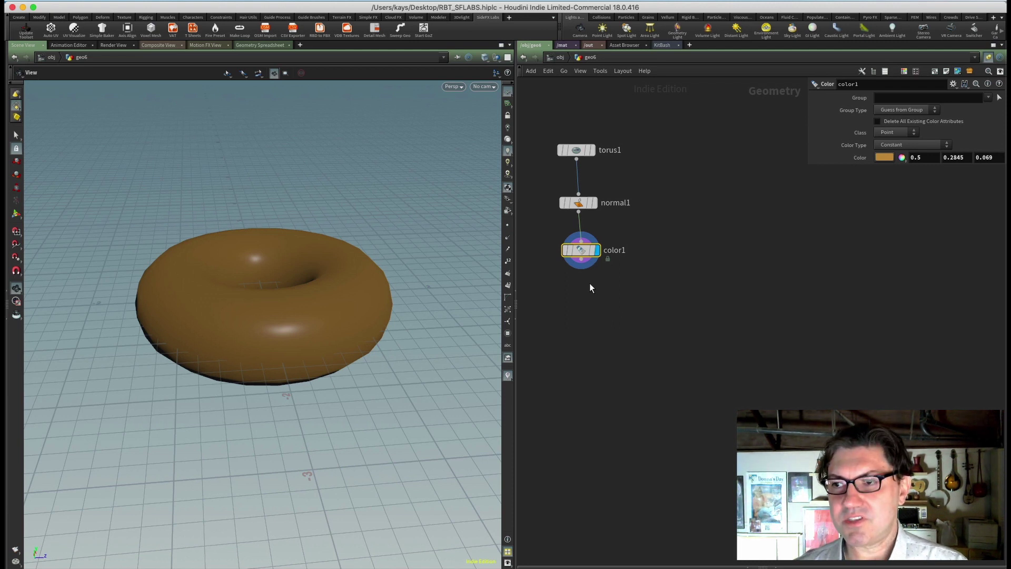
Step: Add a displayed Labs Snow Buildup under color1 with Dilate/Erode set to 1
key(Tab)
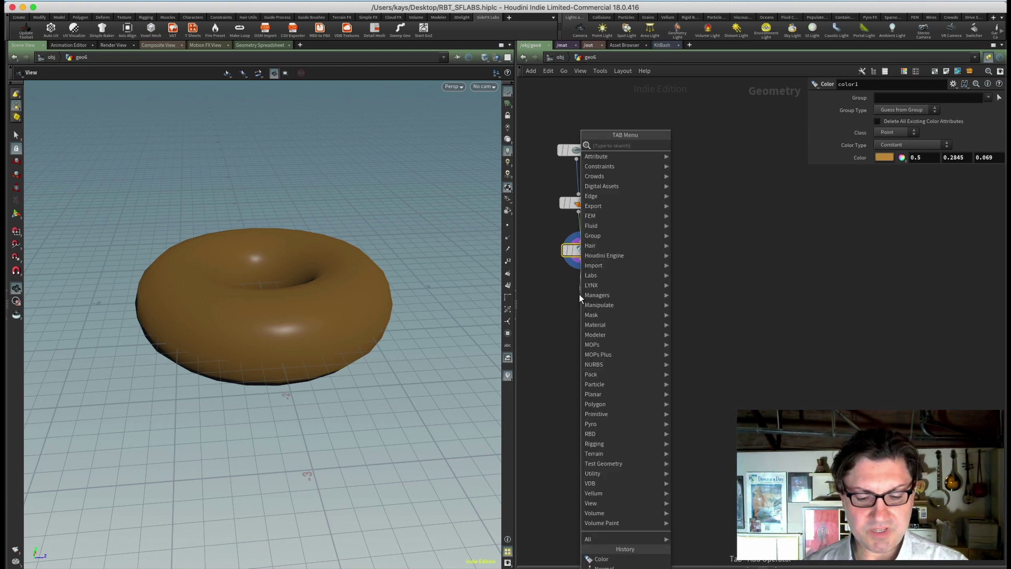
text(snow)
key(Return)
click(579, 296)
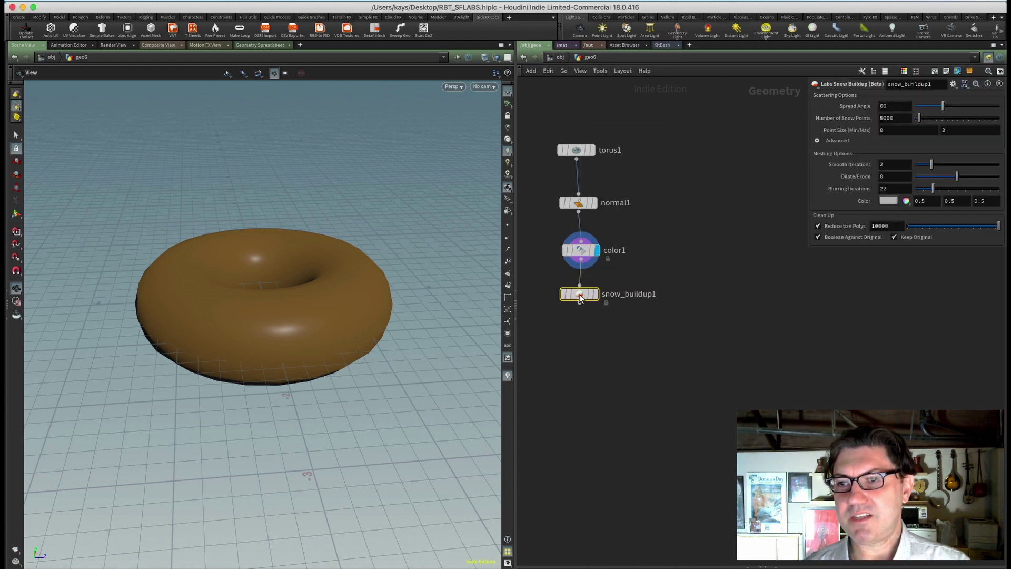
mouse_move(580, 293)
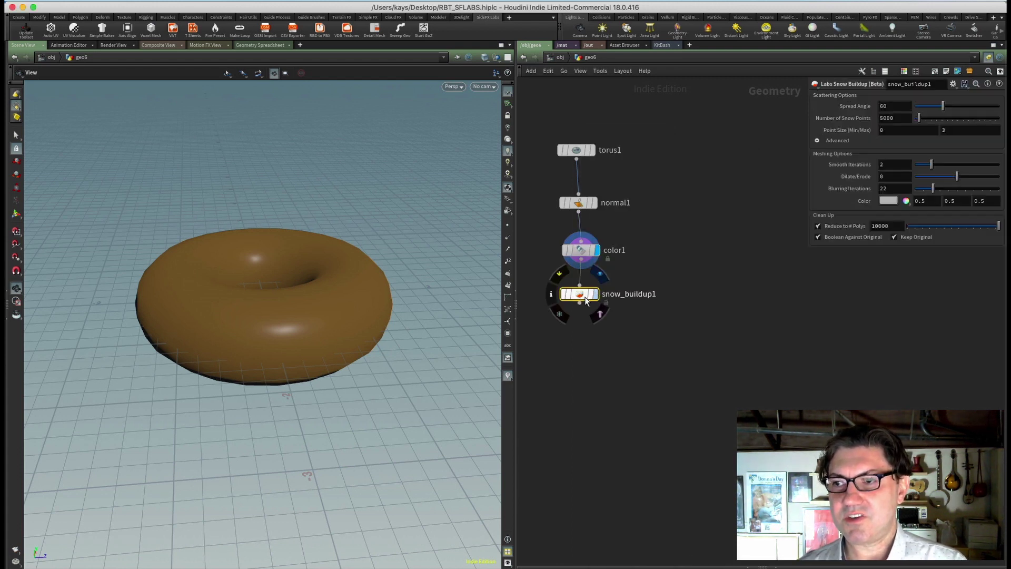
click(595, 294)
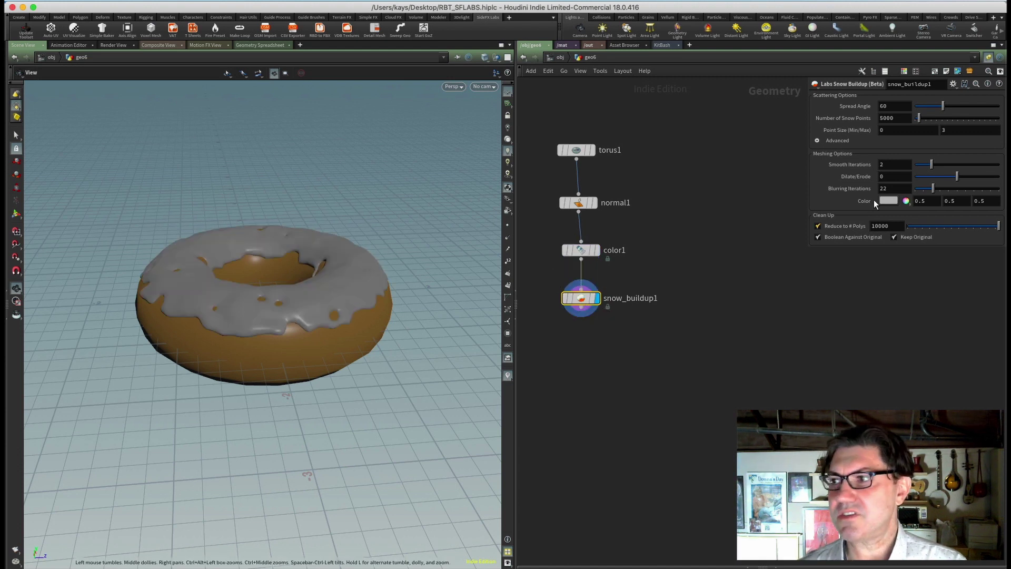
text(1)
key(Return)
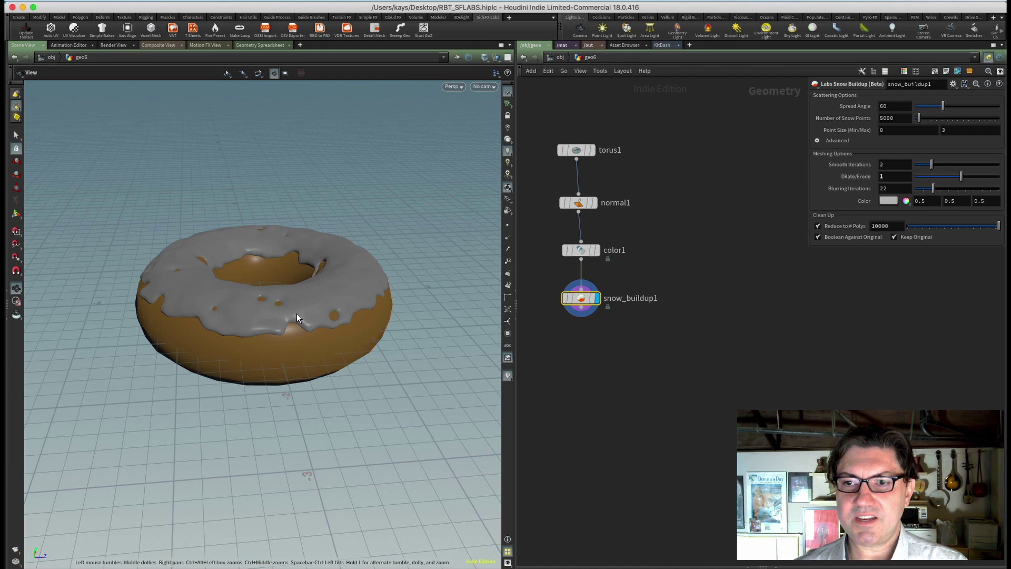
mouse_move(296, 313)
mouse_down()
mouse_move(286, 316)
mouse_move(289, 306)
mouse_up()
Step: Colour the snow buildup icing a soft light pink
click(886, 202)
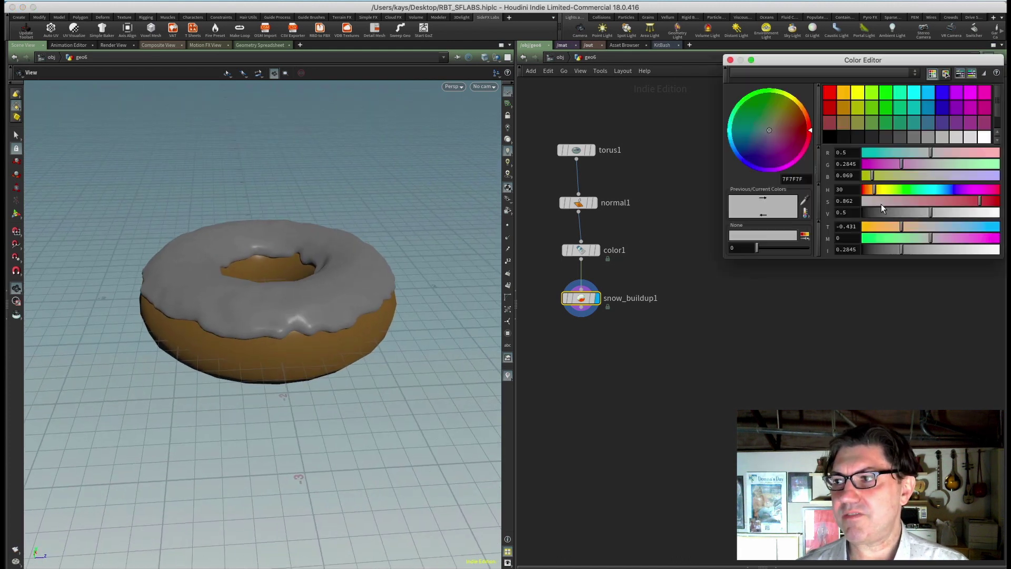
click(968, 92)
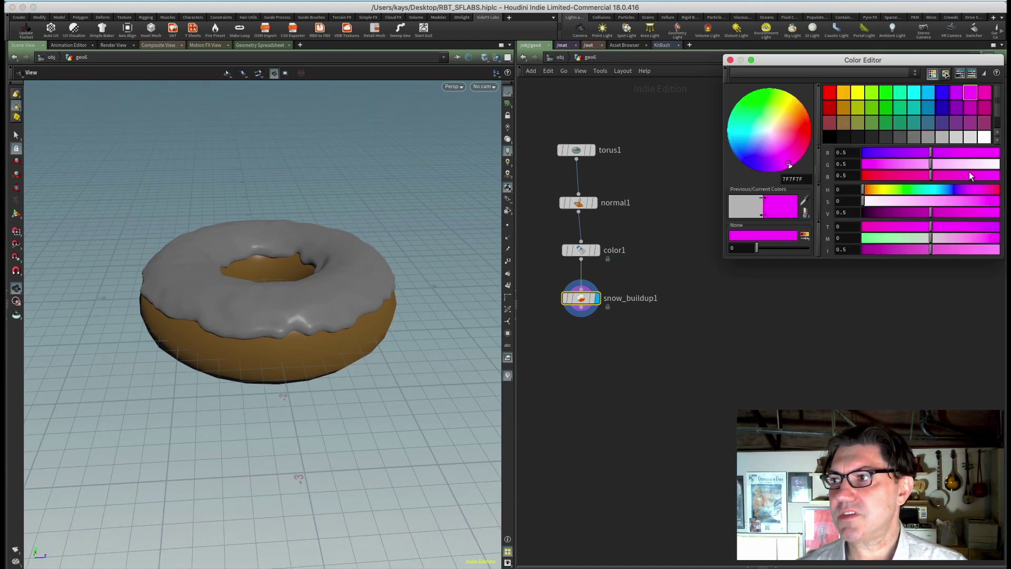
click(944, 199)
drag(944, 199, 934, 200)
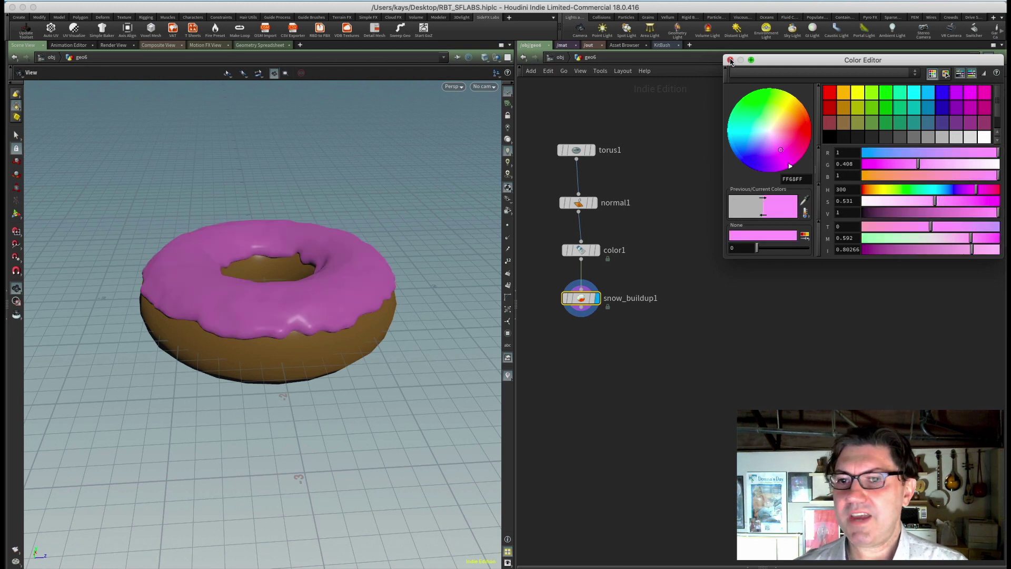
click(393, 291)
mouse_move(296, 329)
mouse_down()
mouse_move(280, 343)
mouse_move(295, 332)
mouse_move(268, 318)
mouse_up()
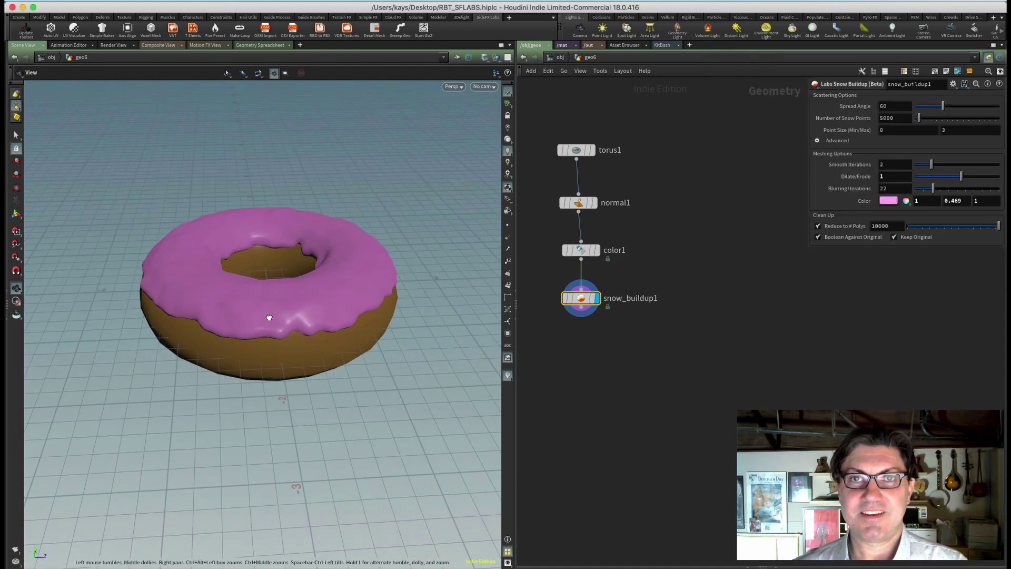
Step: Add and display snow_buildup2 below snow_buildup1, then orbit to view the blue sprinkles
key(Tab)
key(Return)
click(578, 337)
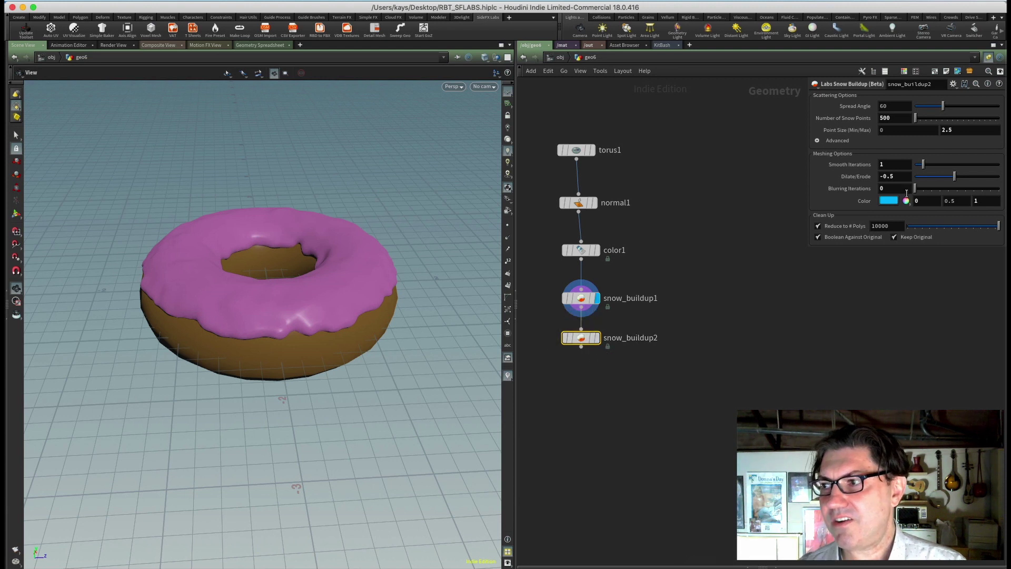
click(597, 336)
mouse_move(281, 289)
mouse_down()
mouse_move(289, 284)
mouse_move(251, 285)
mouse_move(281, 317)
mouse_up()
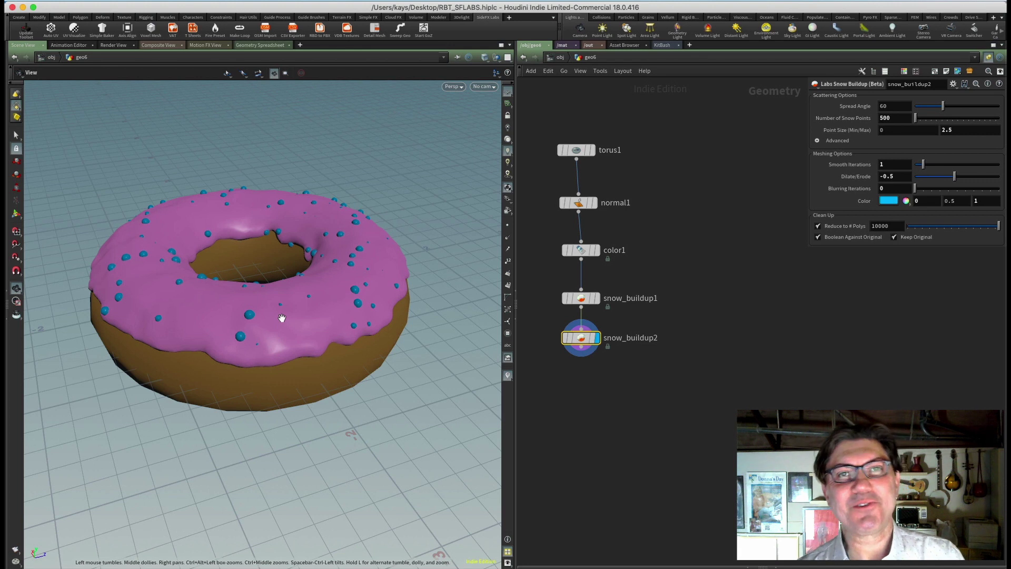
mouse_move(320, 332)
mouse_down()
mouse_move(304, 333)
mouse_move(300, 323)
mouse_move(312, 323)
mouse_up()
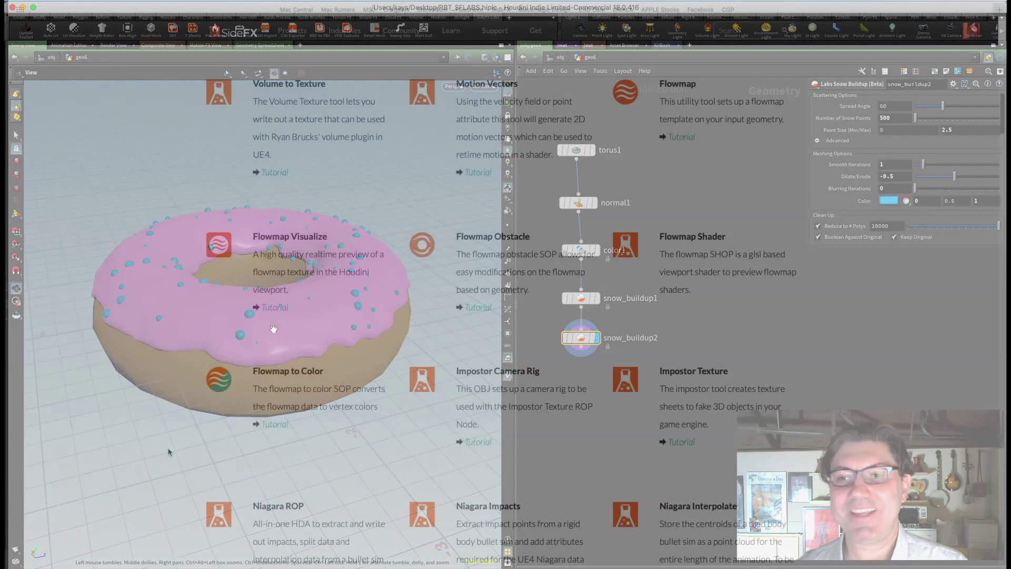
scroll(167, 451, down, 3)
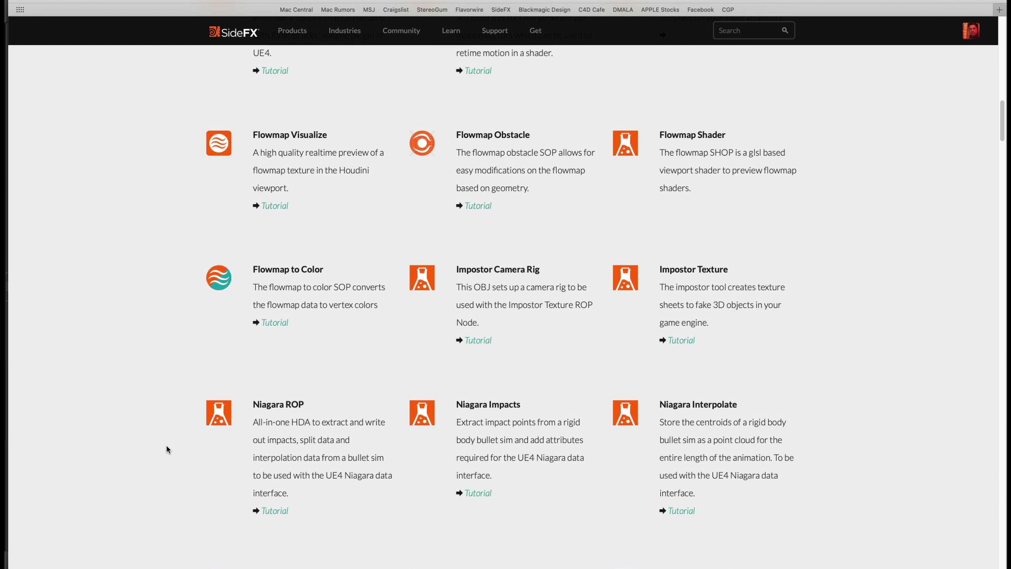
scroll(167, 449, down, 3)
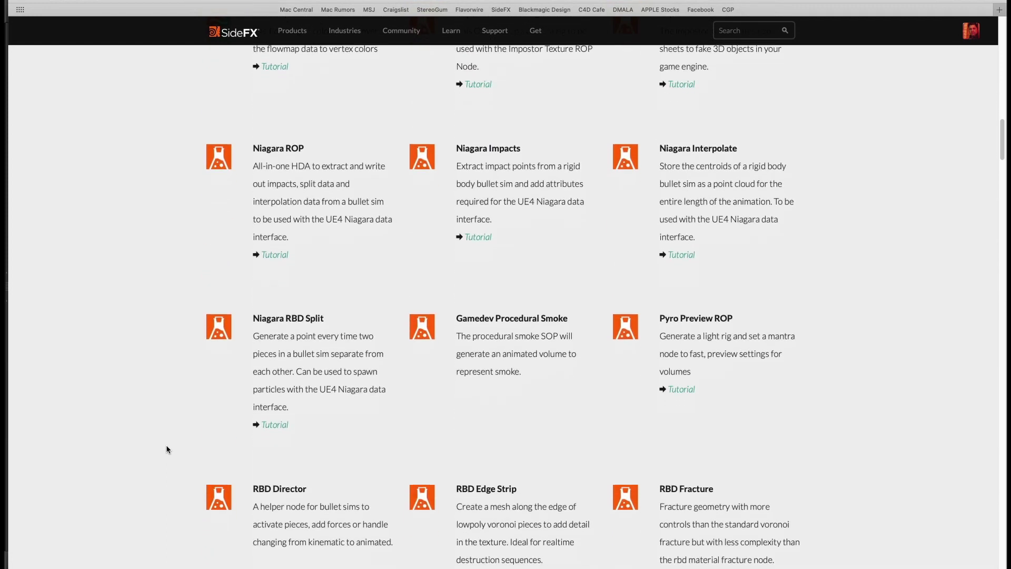
scroll(166, 448, down, 5)
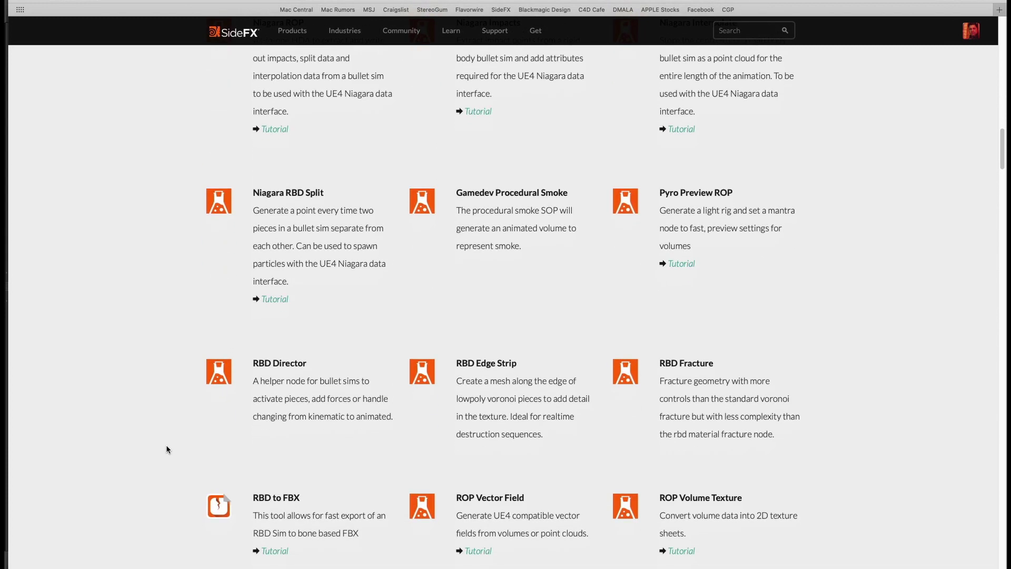
scroll(166, 449, down, 3)
scroll(166, 448, down, 2)
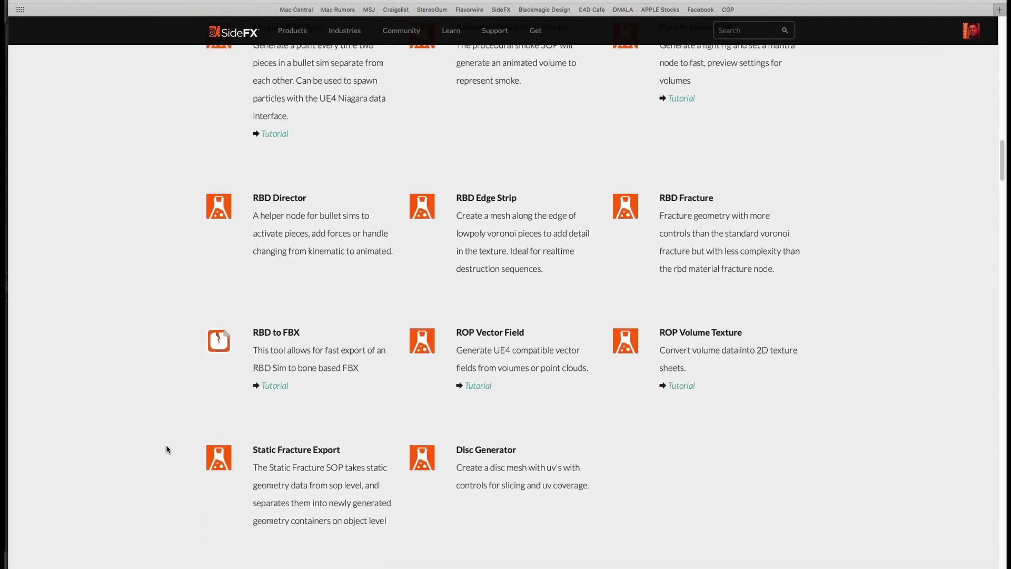
scroll(166, 448, down, 2)
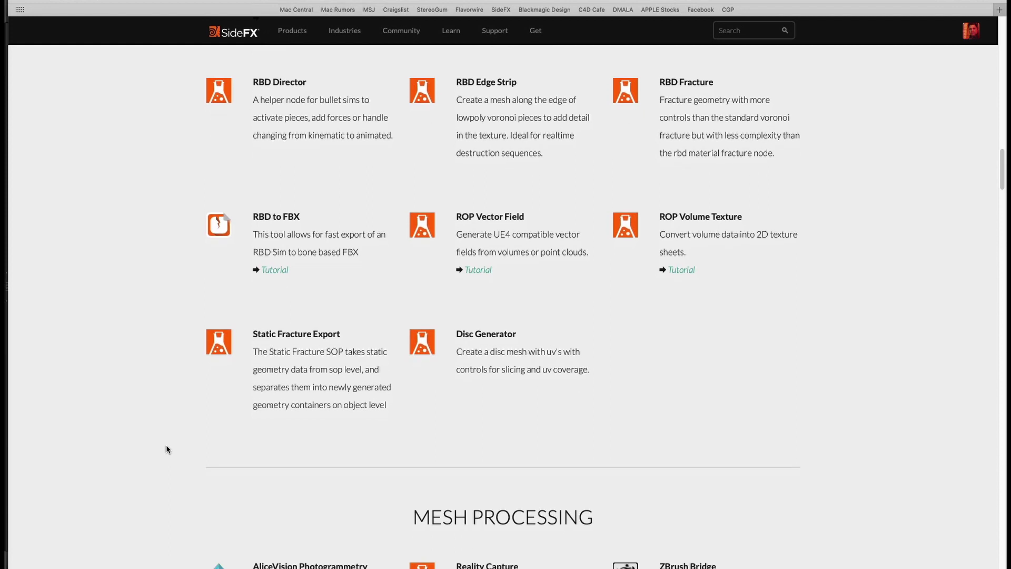
scroll(166, 448, down, 2)
scroll(166, 449, down, 2)
scroll(166, 449, down, 2)
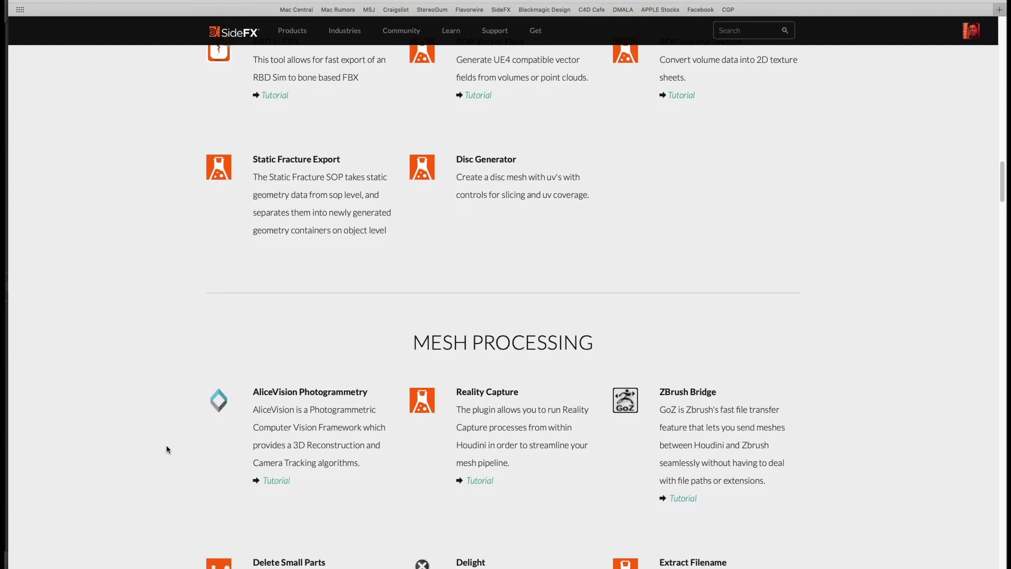
scroll(166, 449, down, 2)
scroll(166, 449, down, 3)
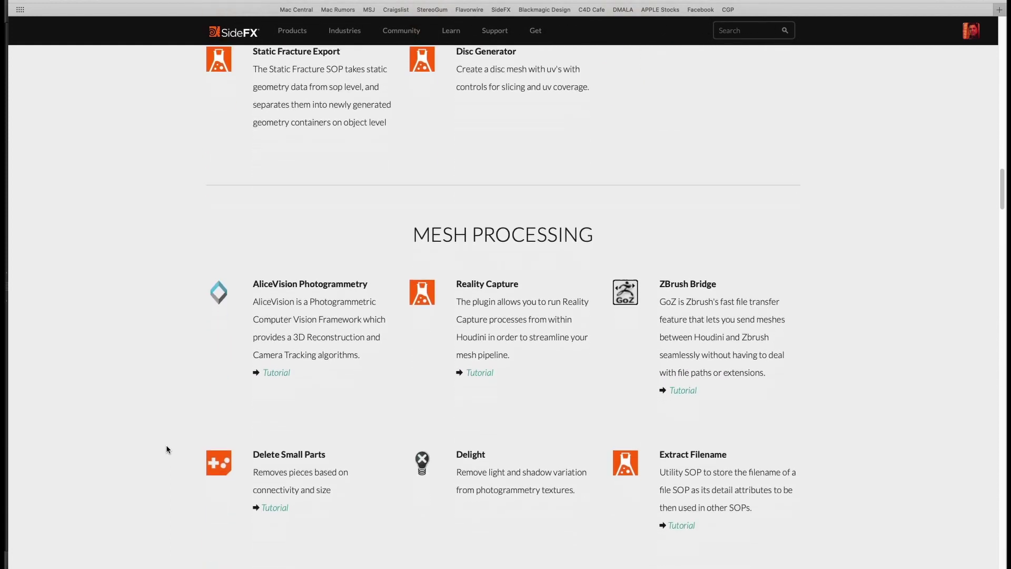
scroll(166, 449, down, 2)
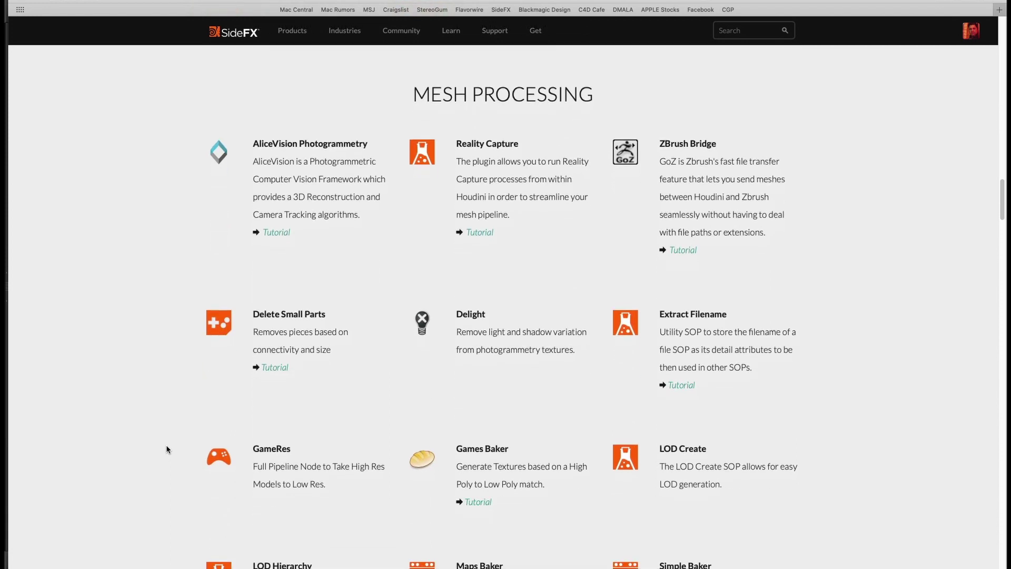
scroll(167, 449, down, 2)
scroll(167, 450, down, 1)
scroll(166, 449, down, 1)
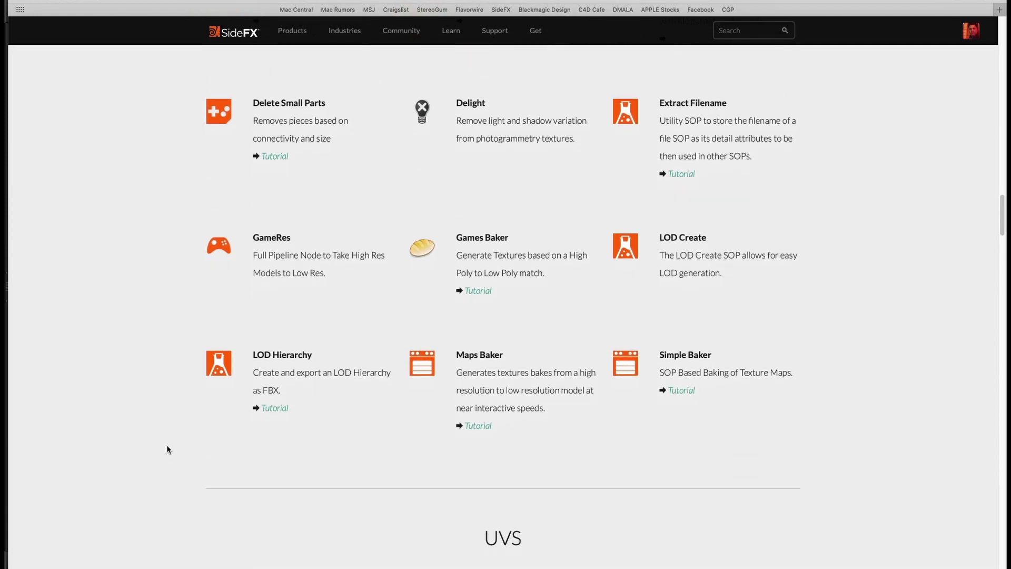
scroll(167, 449, down, 2)
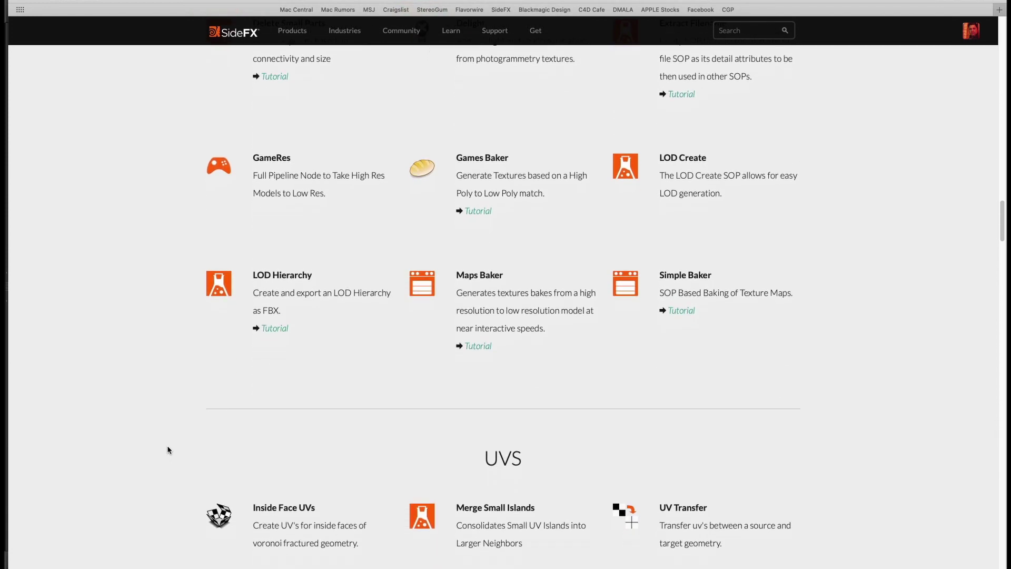
scroll(166, 450, down, 1)
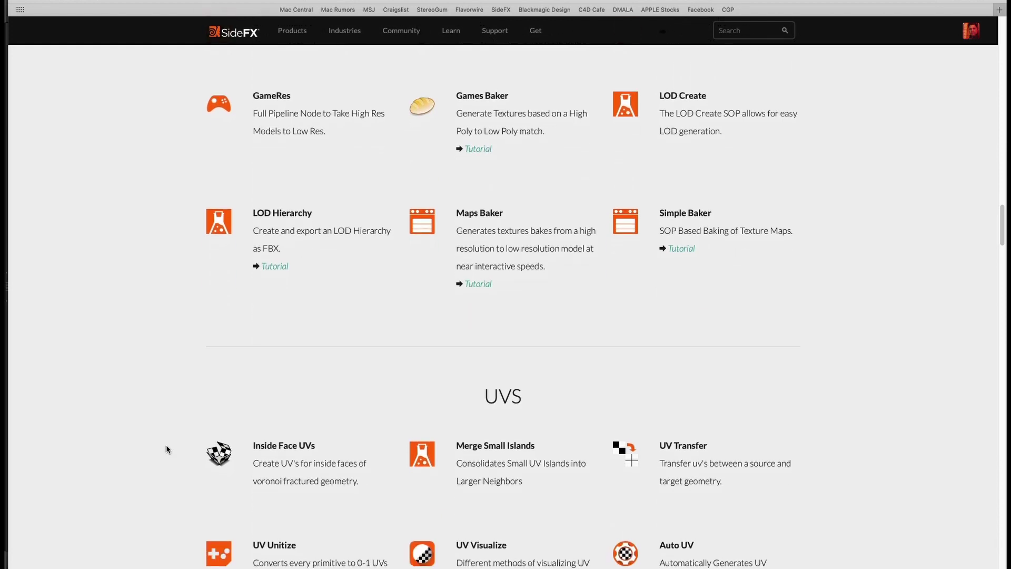
scroll(165, 445, down, 2)
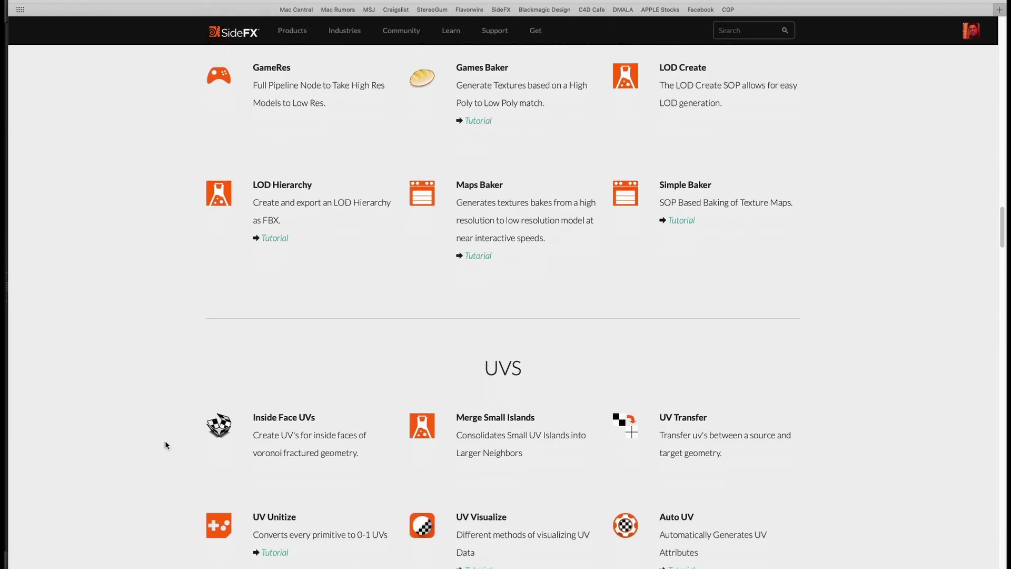
scroll(166, 441, down, 2)
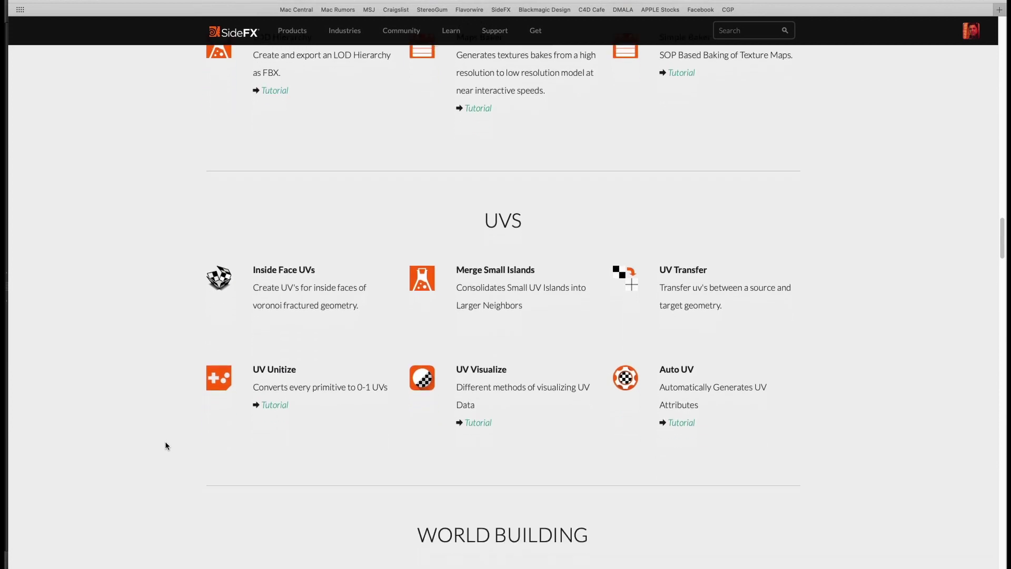
scroll(165, 441, down, 2)
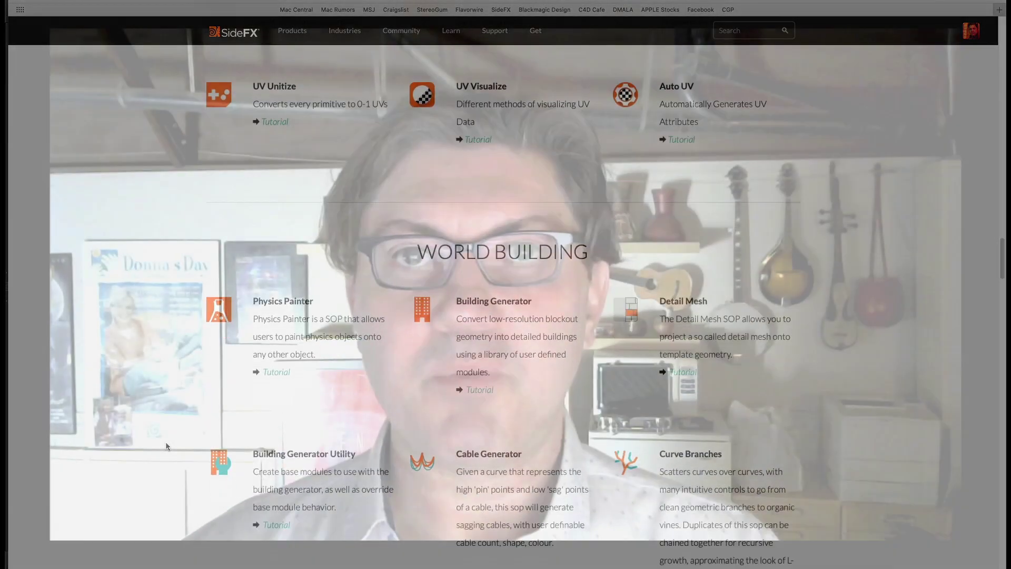